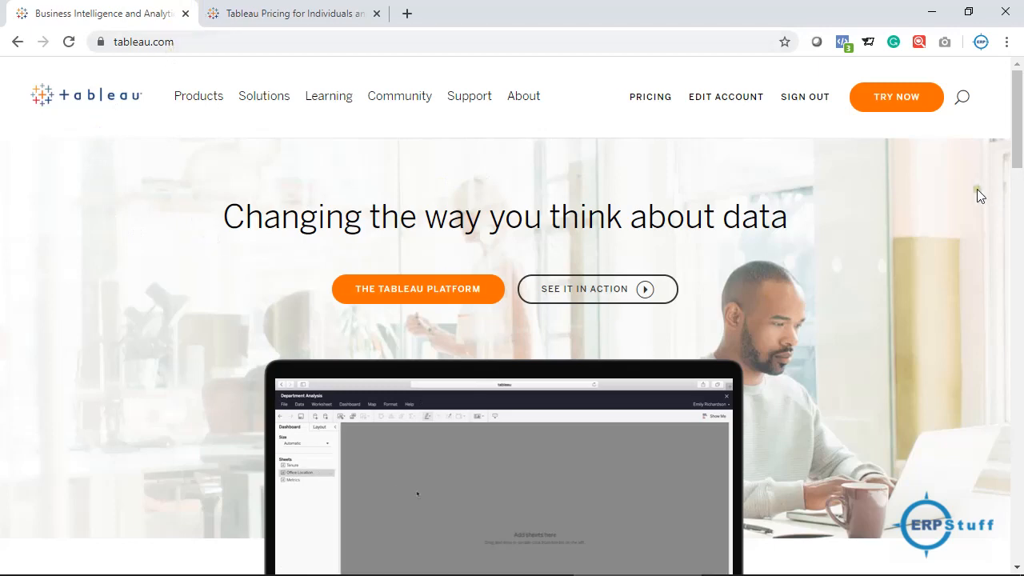
# Switch to Tableau Public and check the installed version and edition in its About information.
pyautogui.moveTo(758, 570)
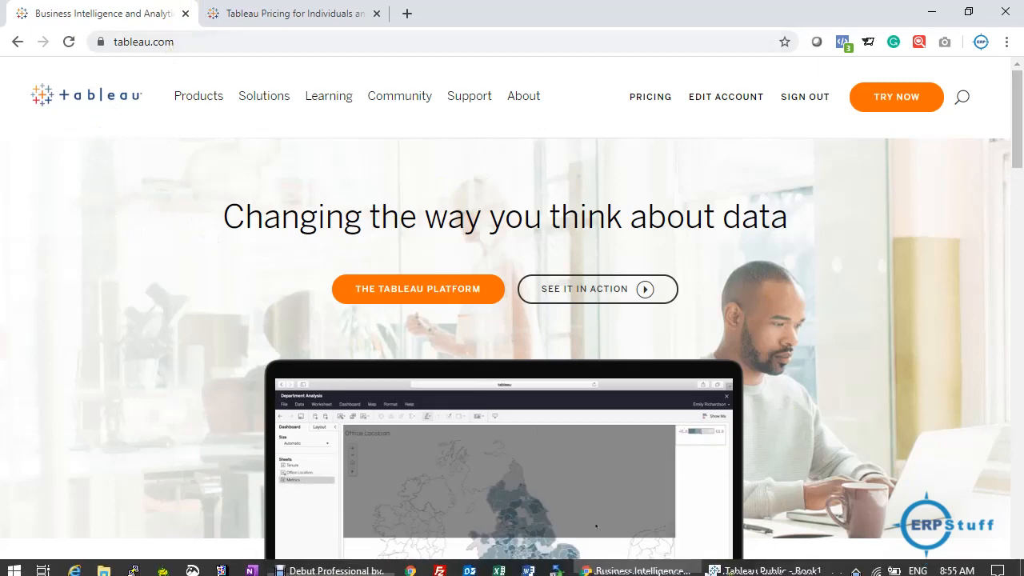
pyautogui.click(764, 568)
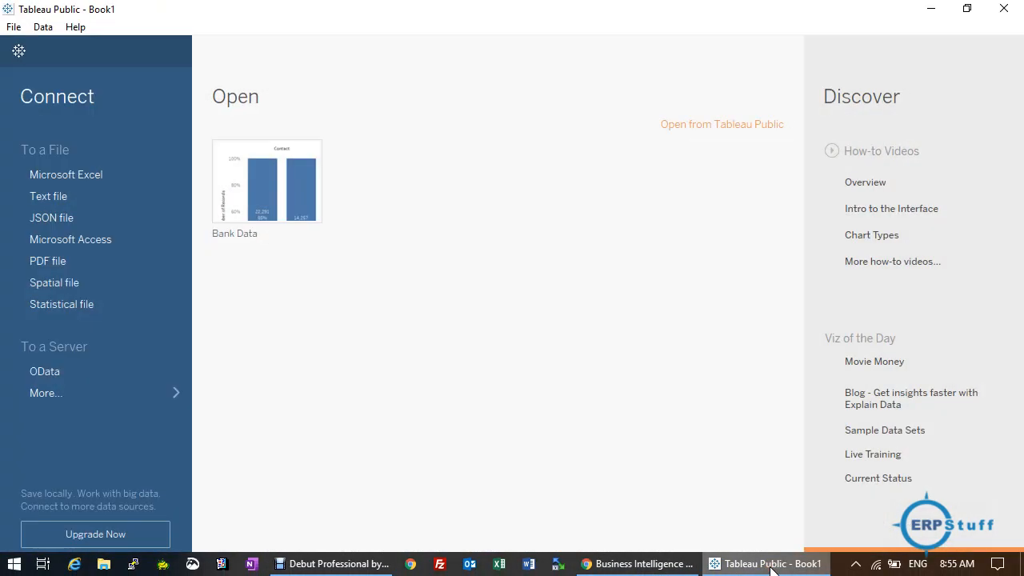
pyautogui.click(77, 29)
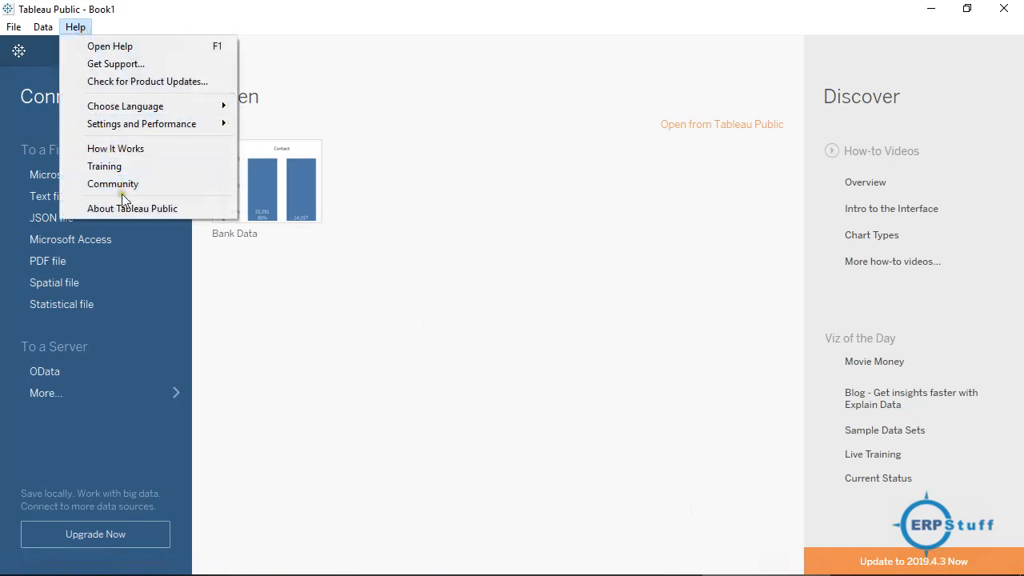
pyautogui.click(150, 208)
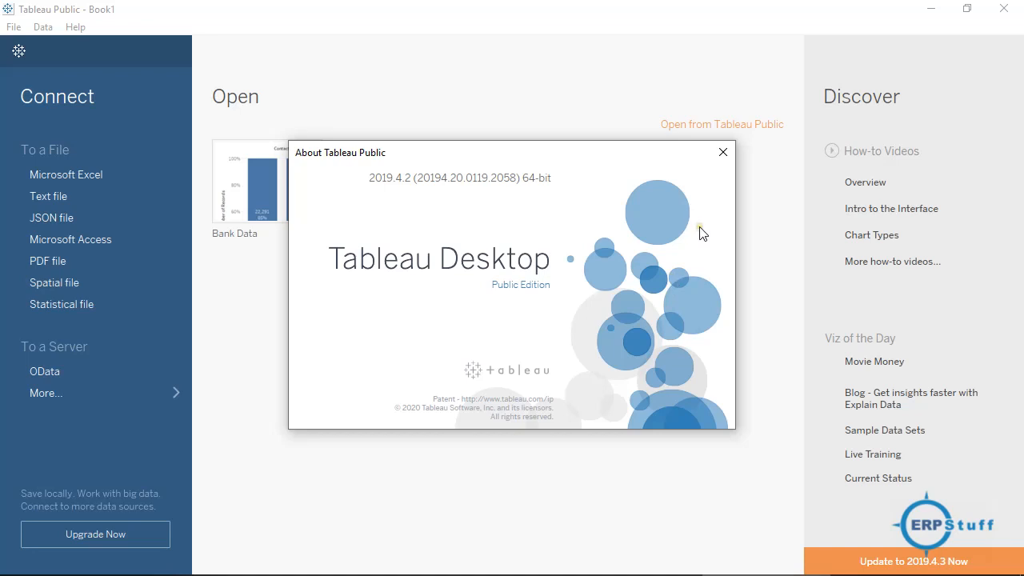
pyautogui.click(722, 156)
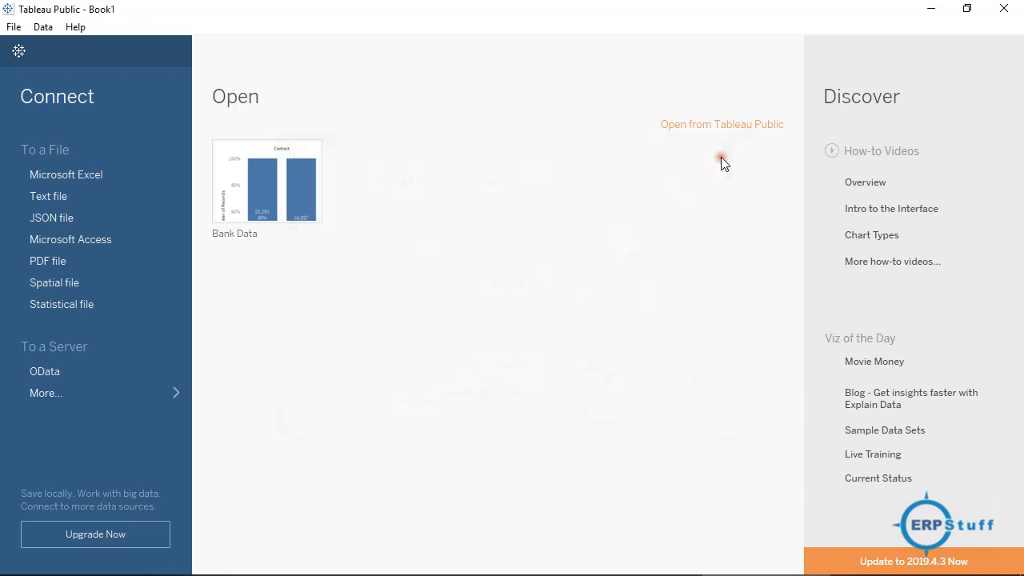
# Return to the browser and review the Tableau Creator price and billing terms on the individual pricing page.
pyautogui.click(930, 14)
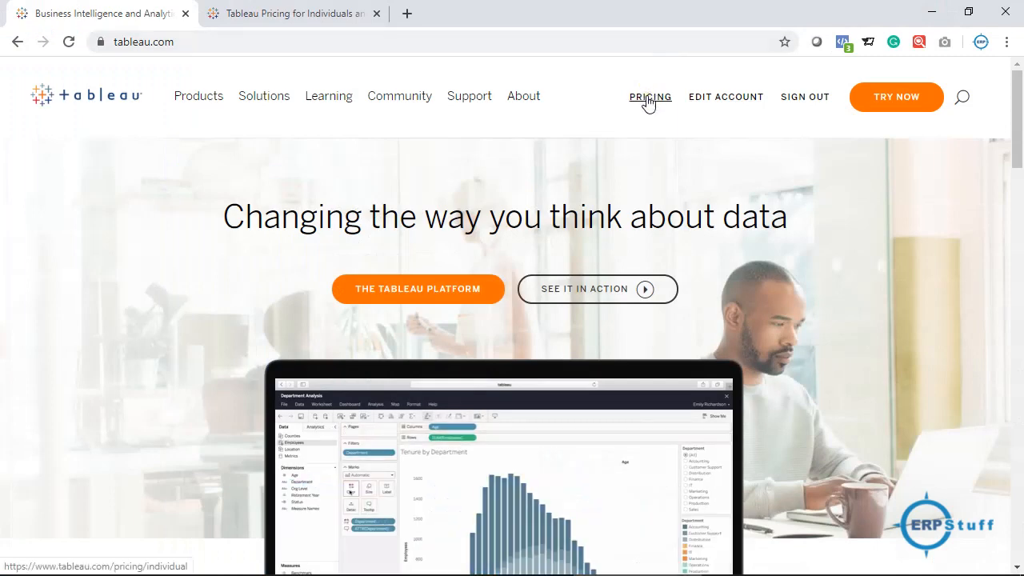
pyautogui.click(256, 14)
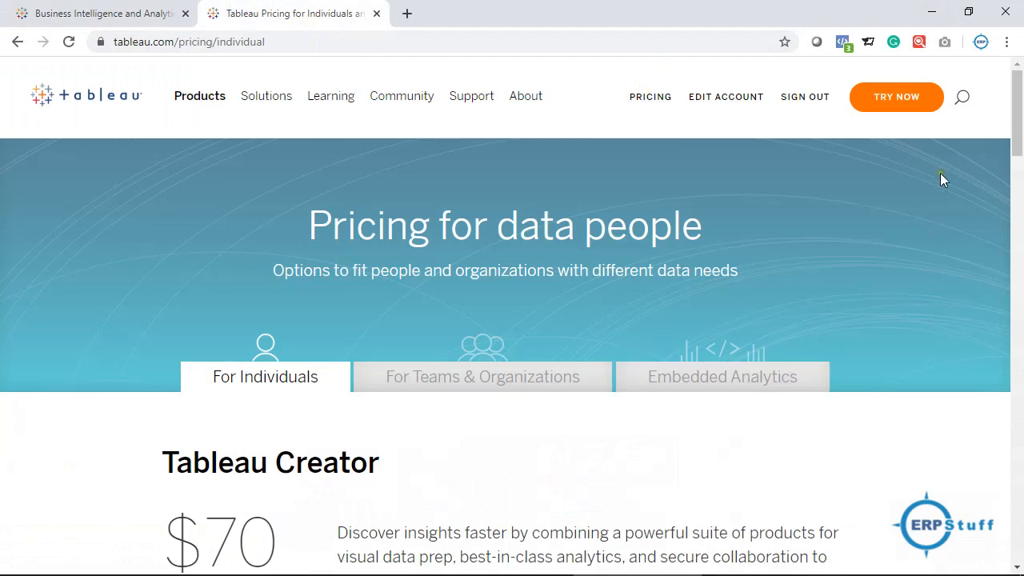
pyautogui.moveTo(1021, 121); pyautogui.dragTo(1021, 162)
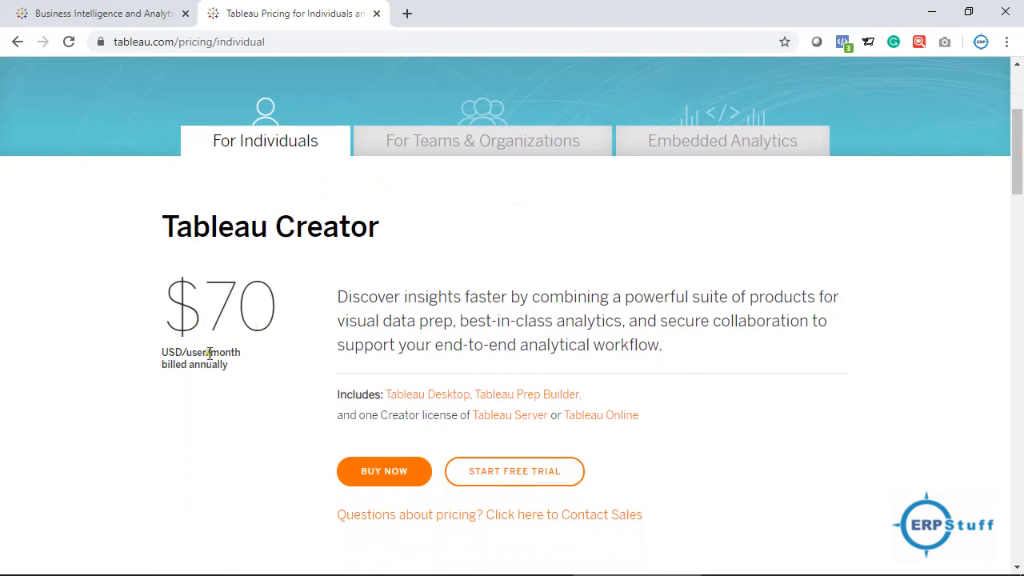
pyautogui.moveTo(161, 352); pyautogui.dragTo(232, 366)
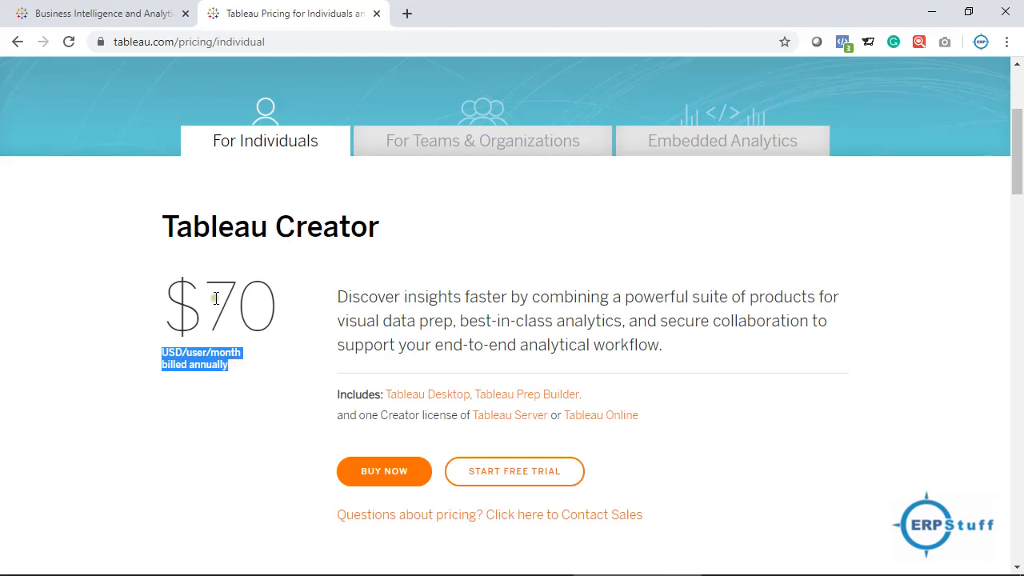
pyautogui.moveTo(211, 297); pyautogui.dragTo(270, 302)
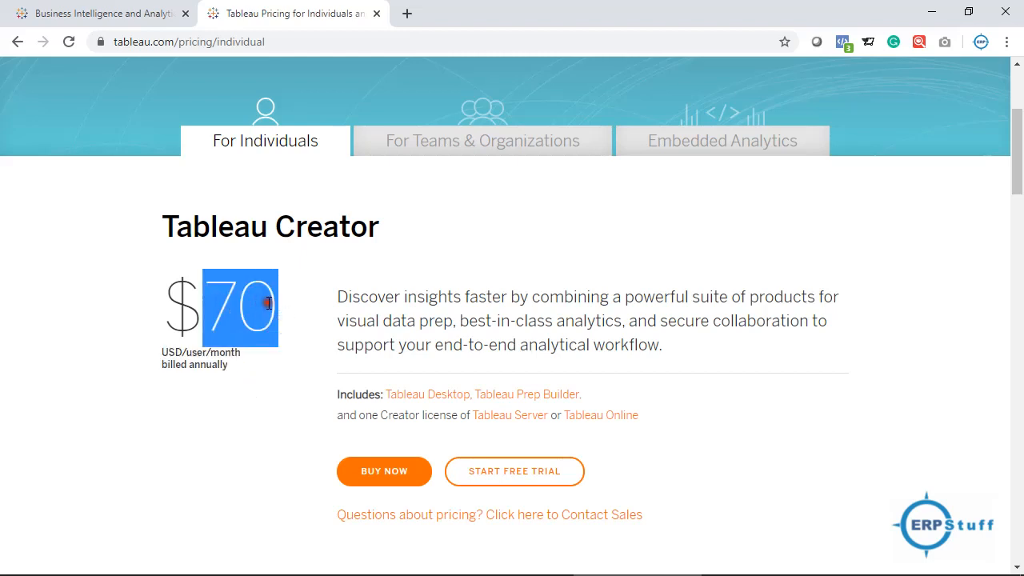
# Review the Teams & Organizations pricing for Tableau Server deployment, including the Viewer price and its minimum user requirement.
pyautogui.click(477, 147)
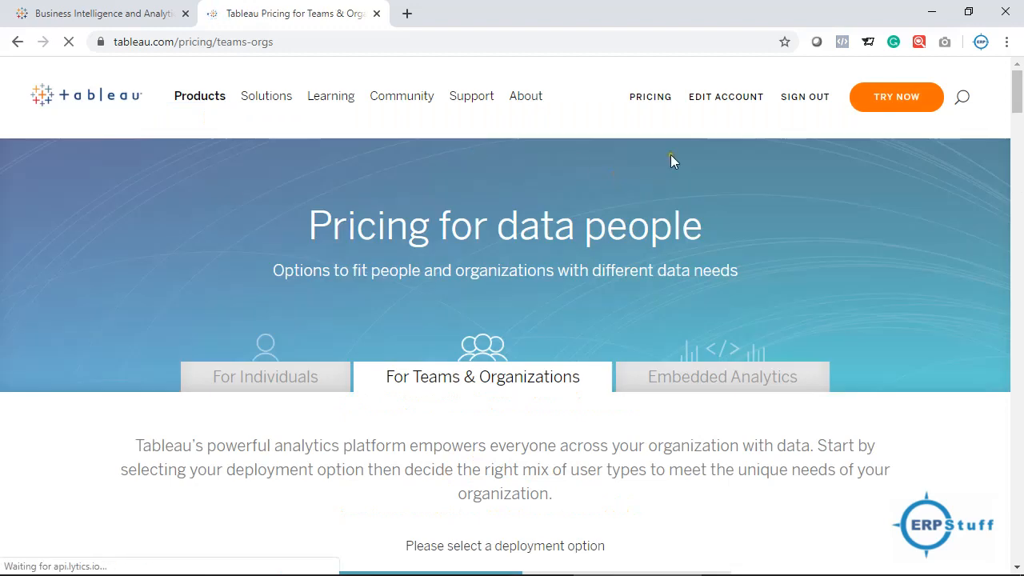
pyautogui.moveTo(1016, 92); pyautogui.dragTo(1014, 132)
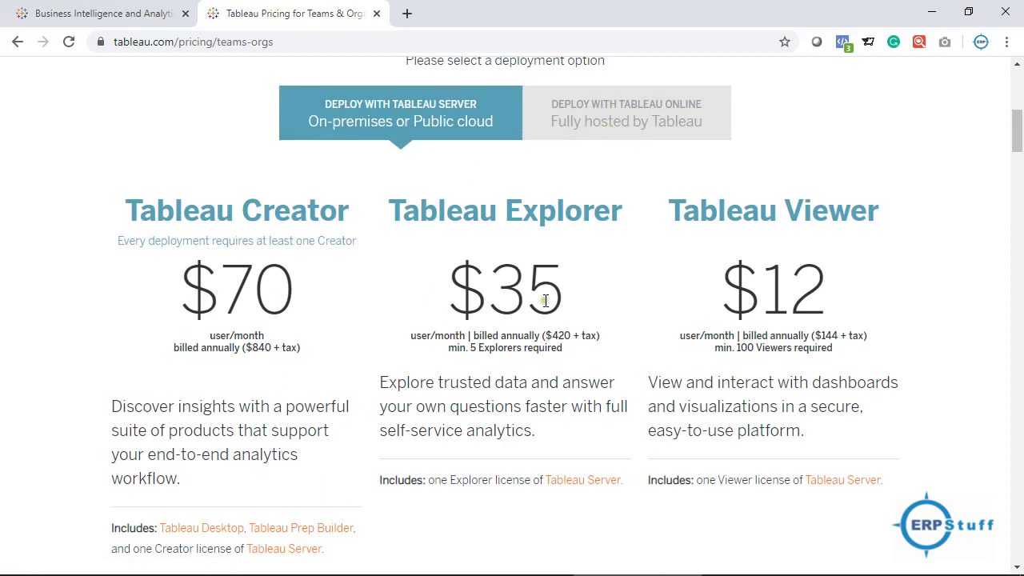
pyautogui.click(769, 296)
pyautogui.moveTo(769, 296); pyautogui.dragTo(787, 297)
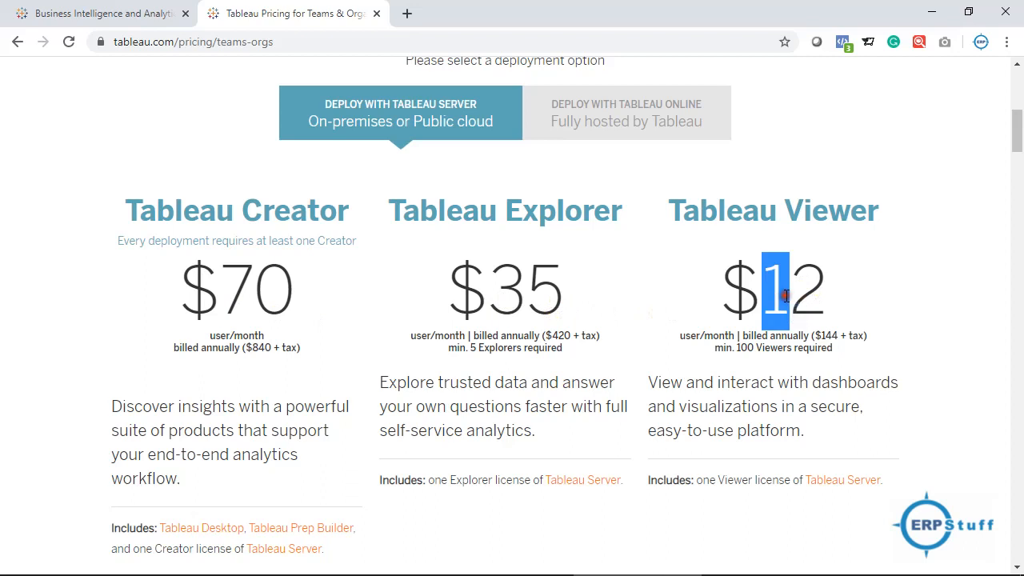
pyautogui.moveTo(714, 347); pyautogui.dragTo(850, 368)
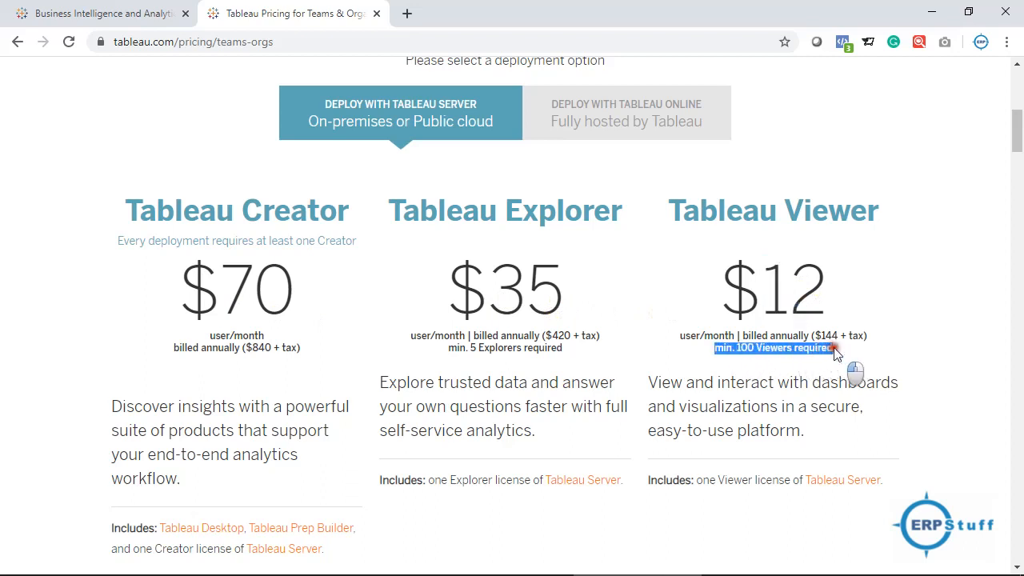
# Show the pricing for Tableau Online deployment and compare the monthly and annual prices of Creator, Explorer and Viewer.
pyautogui.click(602, 122)
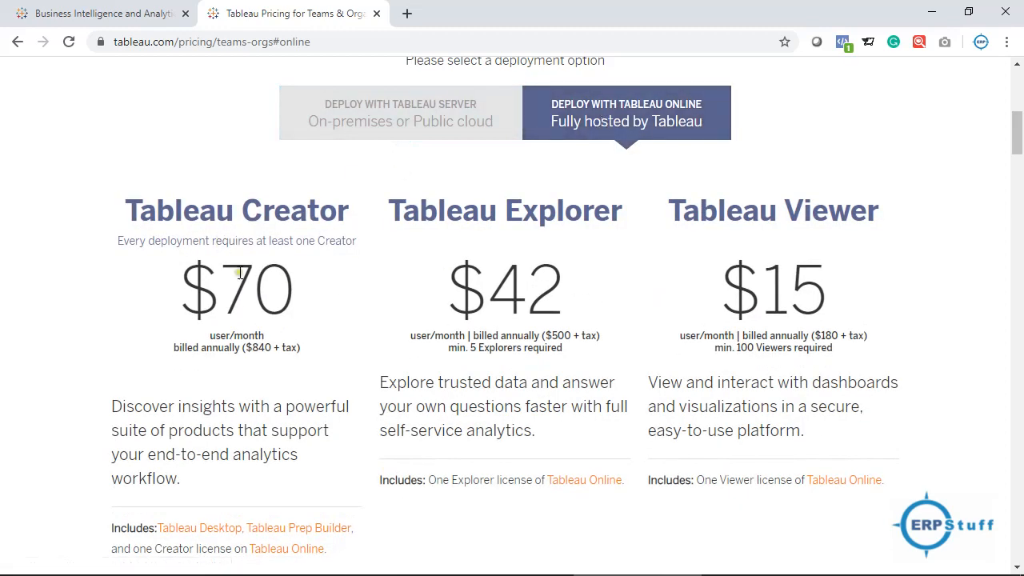
pyautogui.click(222, 288)
pyautogui.moveTo(221, 288); pyautogui.dragTo(315, 293)
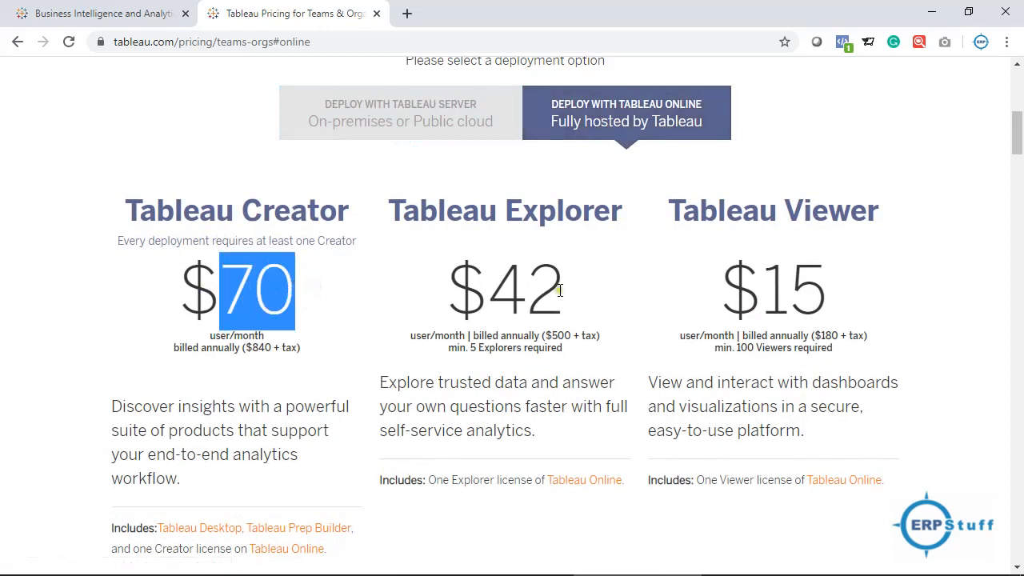
pyautogui.moveTo(496, 289); pyautogui.dragTo(579, 302)
pyautogui.moveTo(766, 294); pyautogui.dragTo(835, 304)
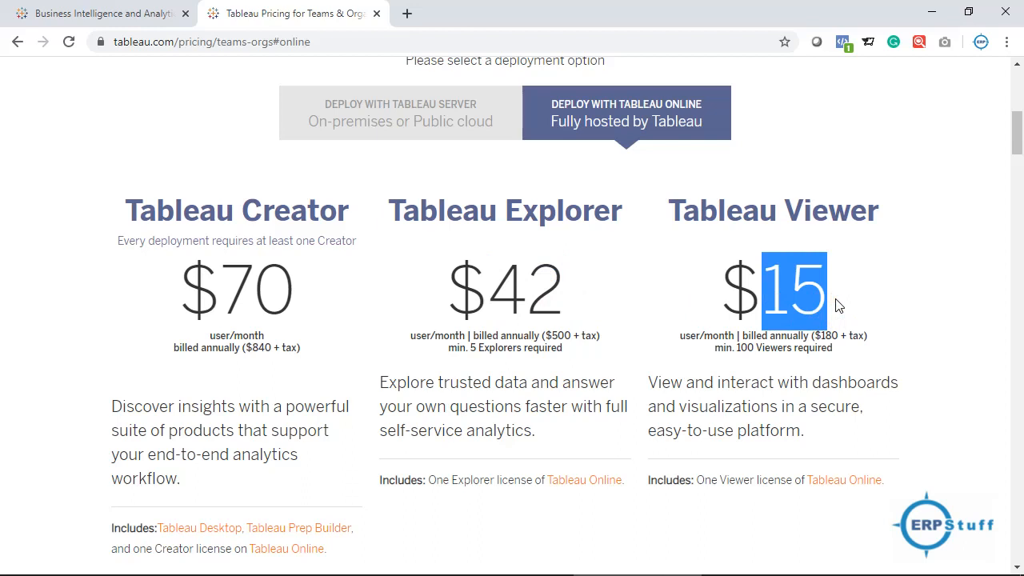
pyautogui.moveTo(251, 347); pyautogui.dragTo(301, 347)
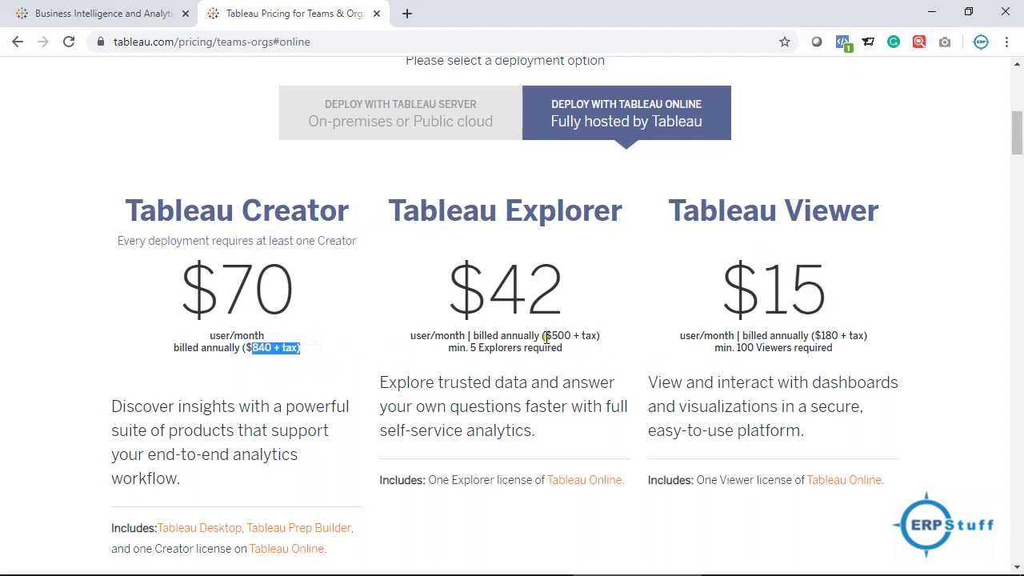
pyautogui.moveTo(546, 336); pyautogui.dragTo(599, 336)
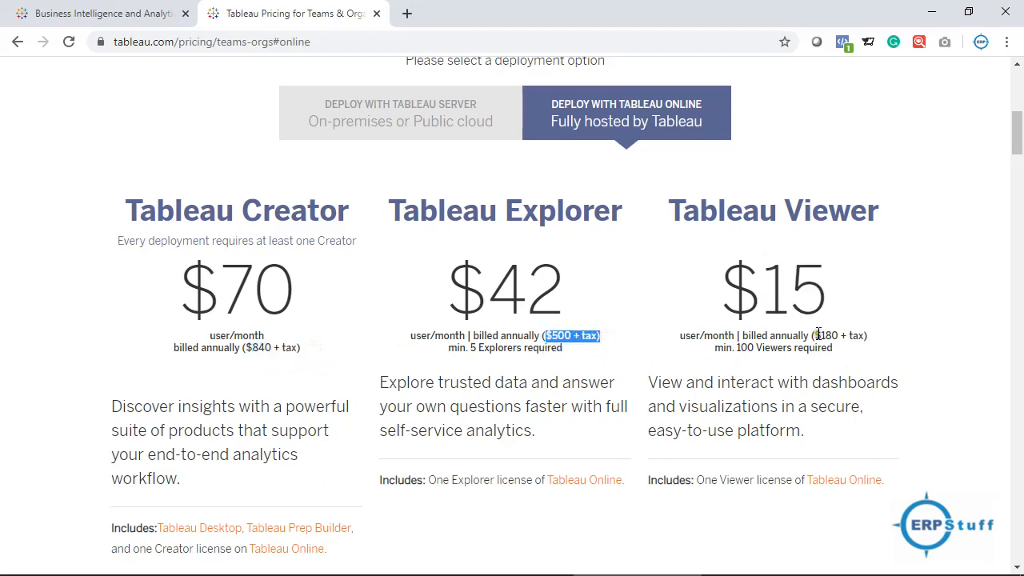
pyautogui.moveTo(814, 336); pyautogui.dragTo(867, 336)
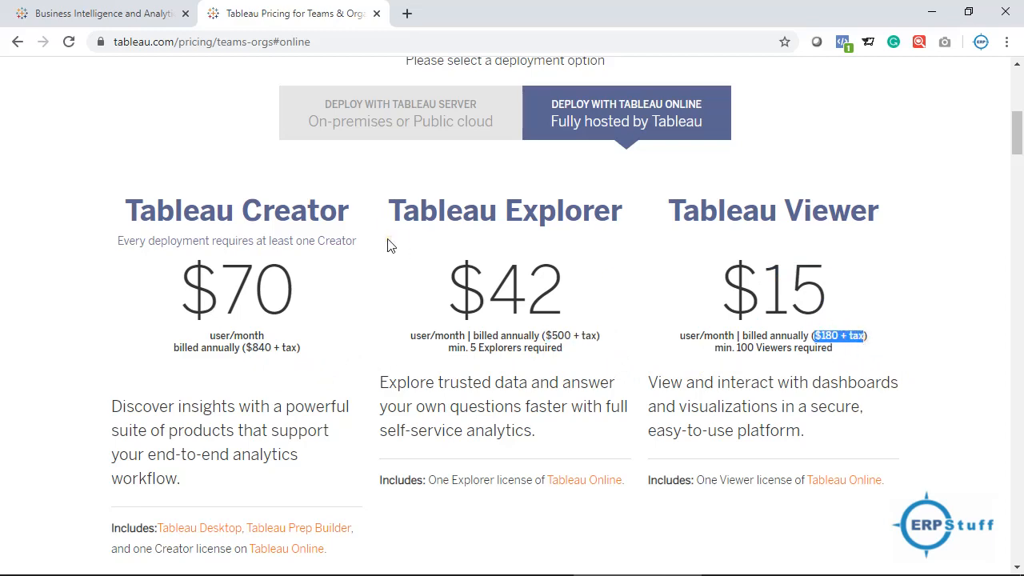
# Switch to Tableau Public and start a Microsoft Excel connection, browsing to the Tableau folder in Documents.
pyautogui.click(110, 12)
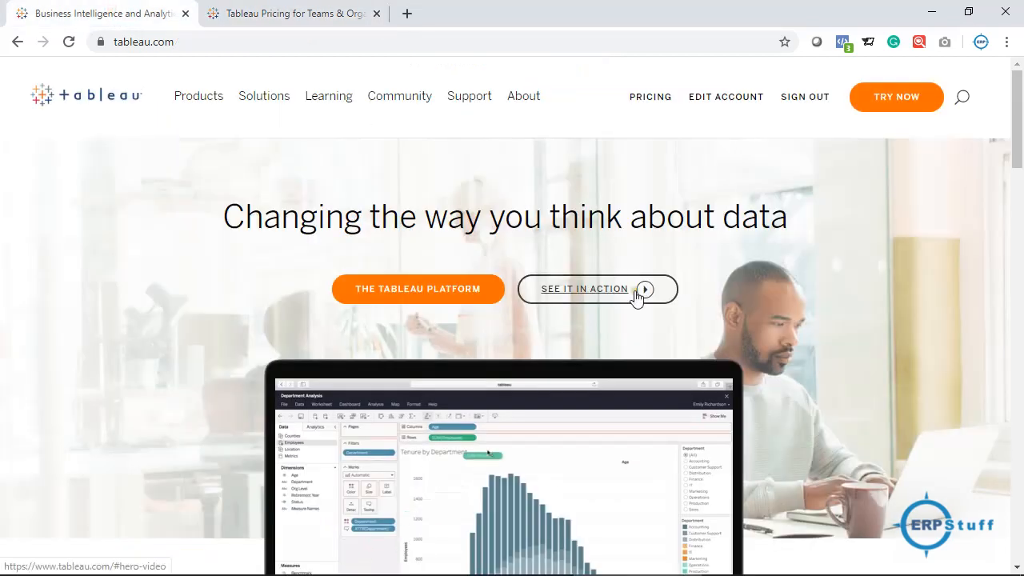
pyautogui.moveTo(737, 573)
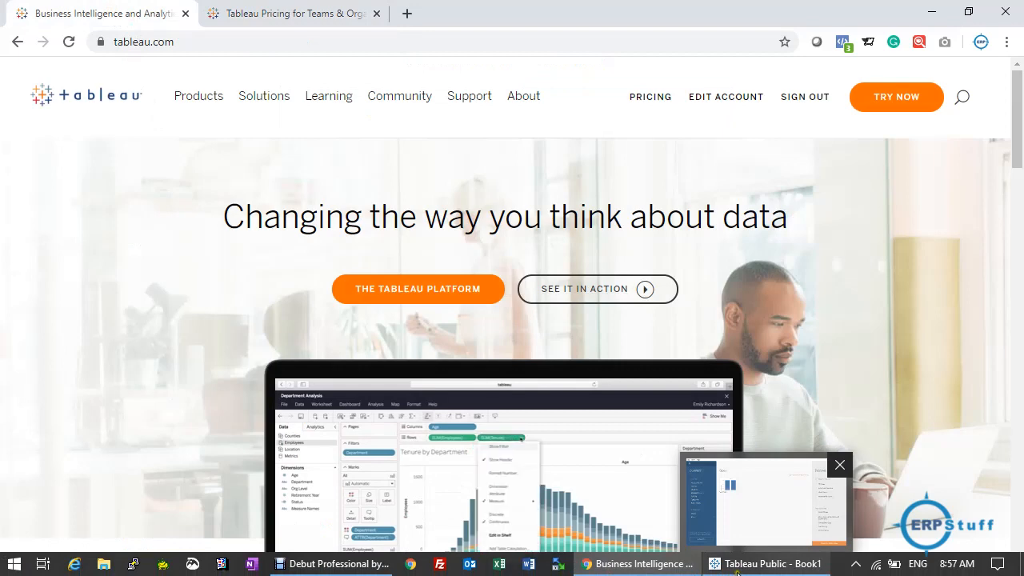
pyautogui.click(737, 569)
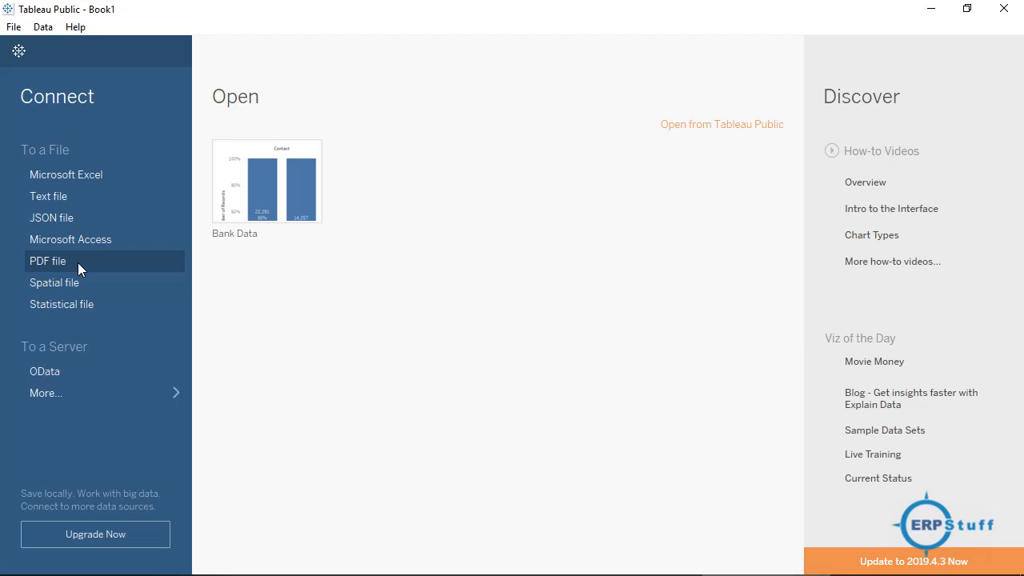
pyautogui.click(103, 169)
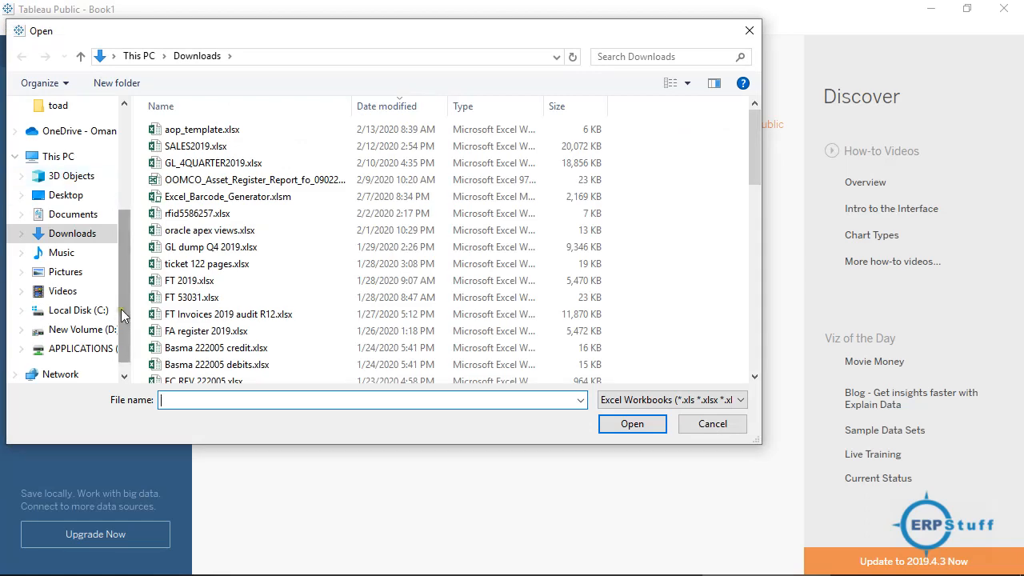
pyautogui.click(91, 223)
pyautogui.click(191, 169)
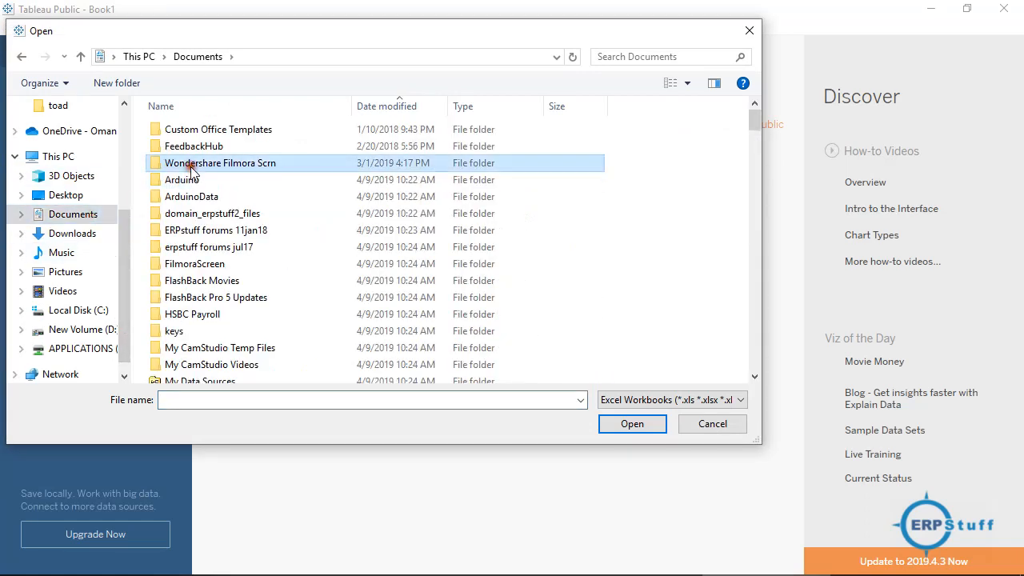
pyautogui.press('t')
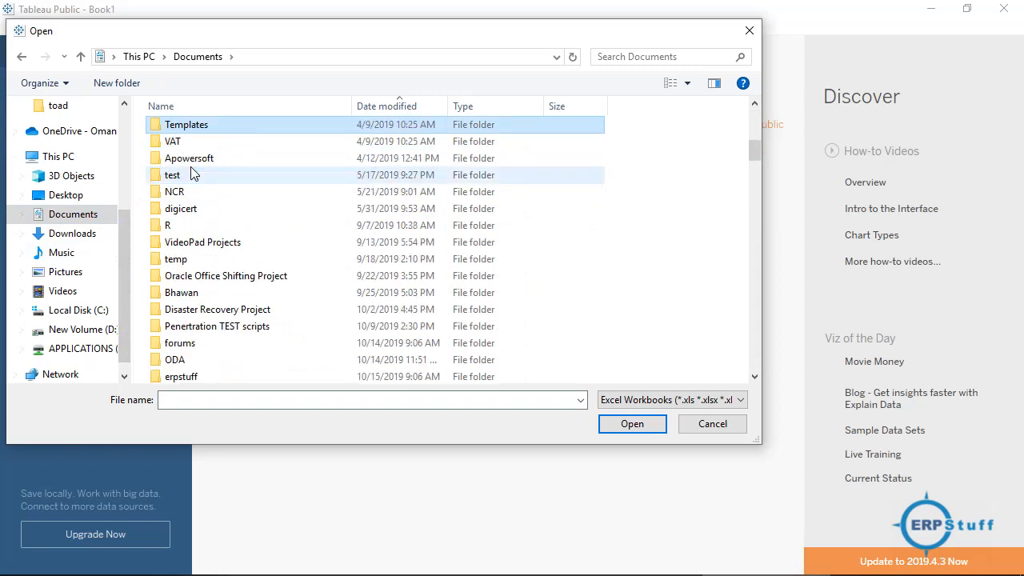
pyautogui.click(192, 175)
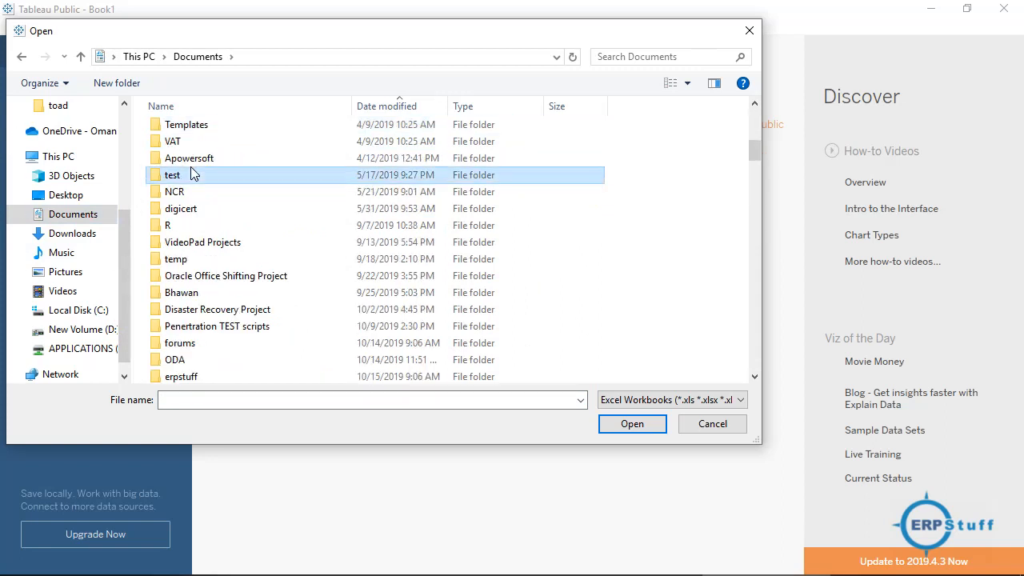
pyautogui.press('t')
pyautogui.press('t')
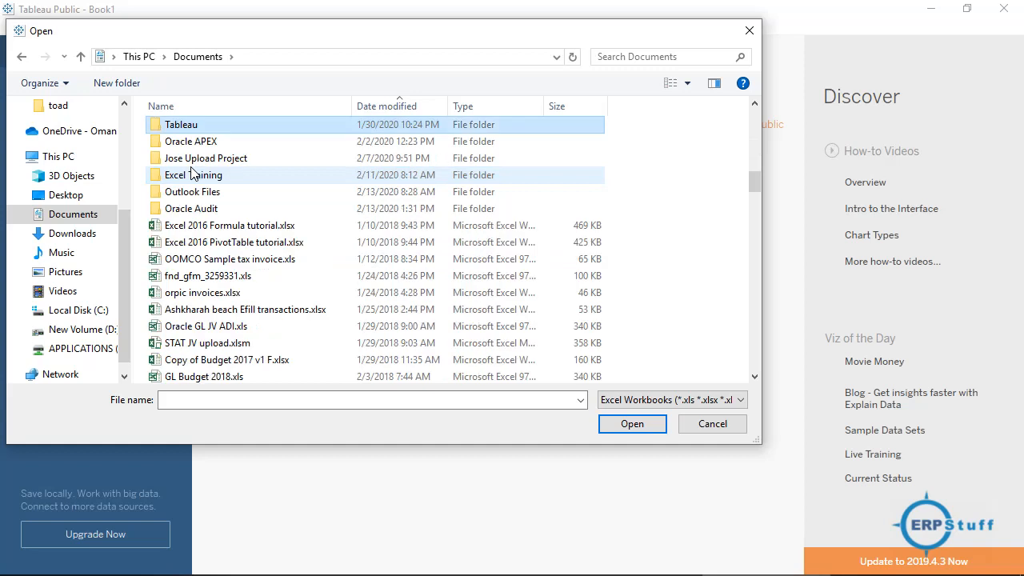
pyautogui.doubleClick(201, 126)
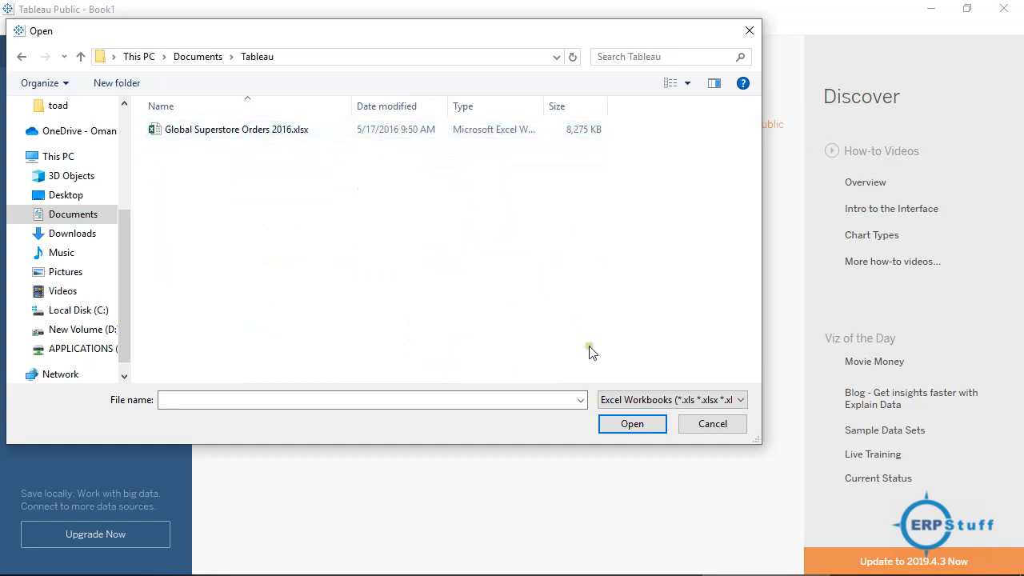
# List all file types, connect to Global Superstore Orders 2016.xlsx and add its Orders sheet to the data source canvas.
pyautogui.click(635, 404)
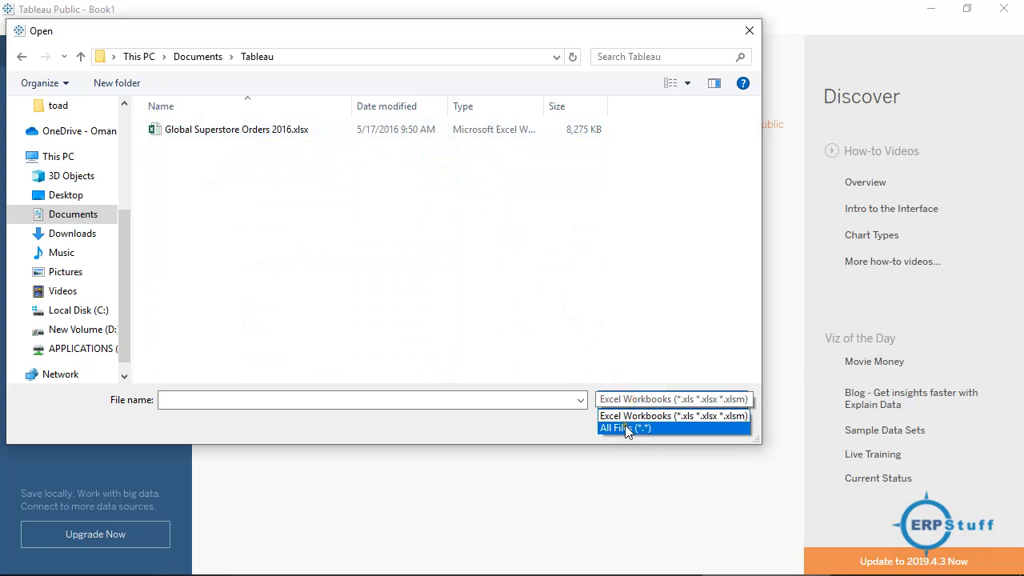
pyautogui.click(629, 429)
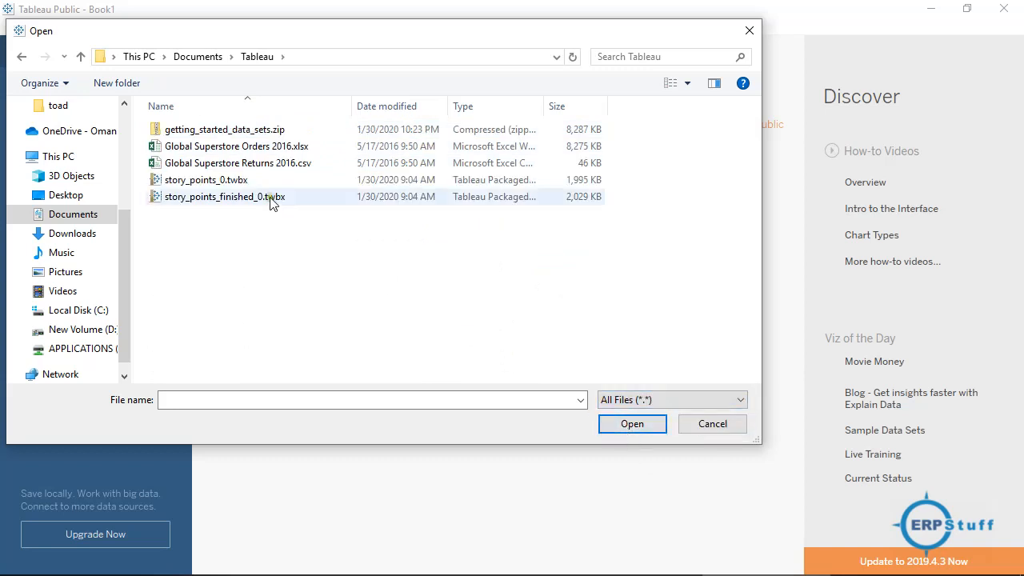
pyautogui.click(315, 165)
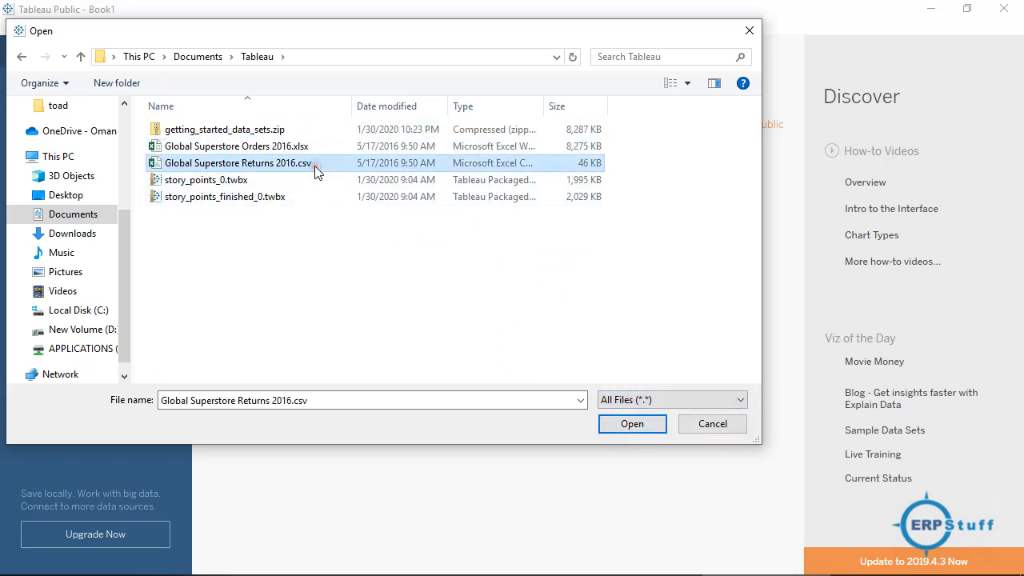
pyautogui.click(303, 152)
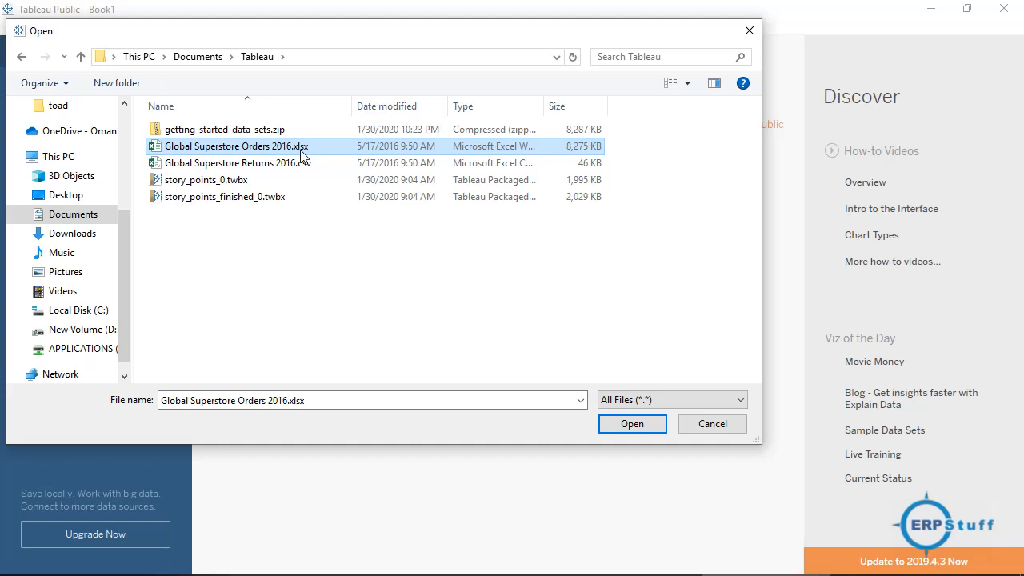
pyautogui.doubleClick(301, 151)
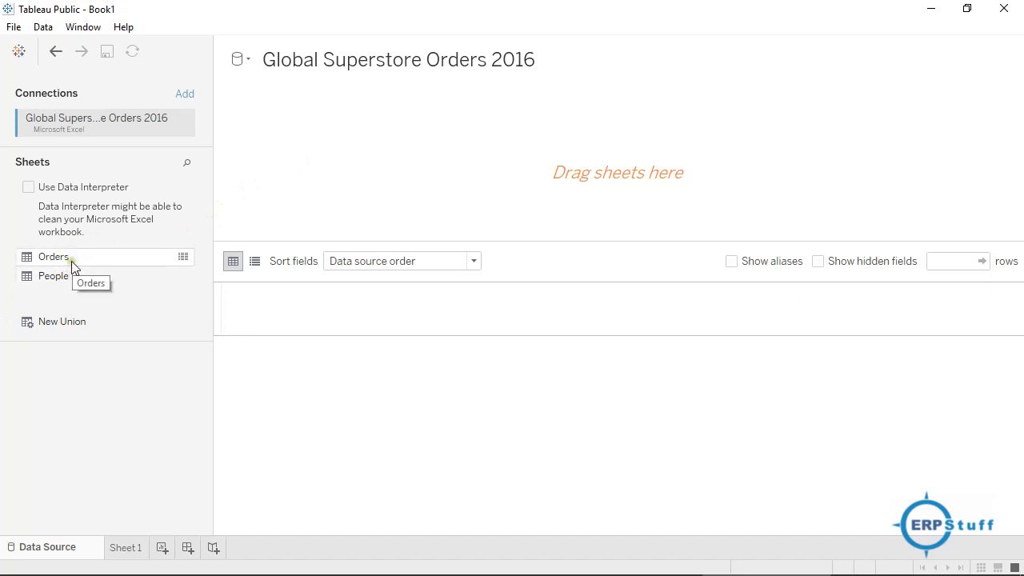
pyautogui.moveTo(71, 260); pyautogui.dragTo(495, 173)
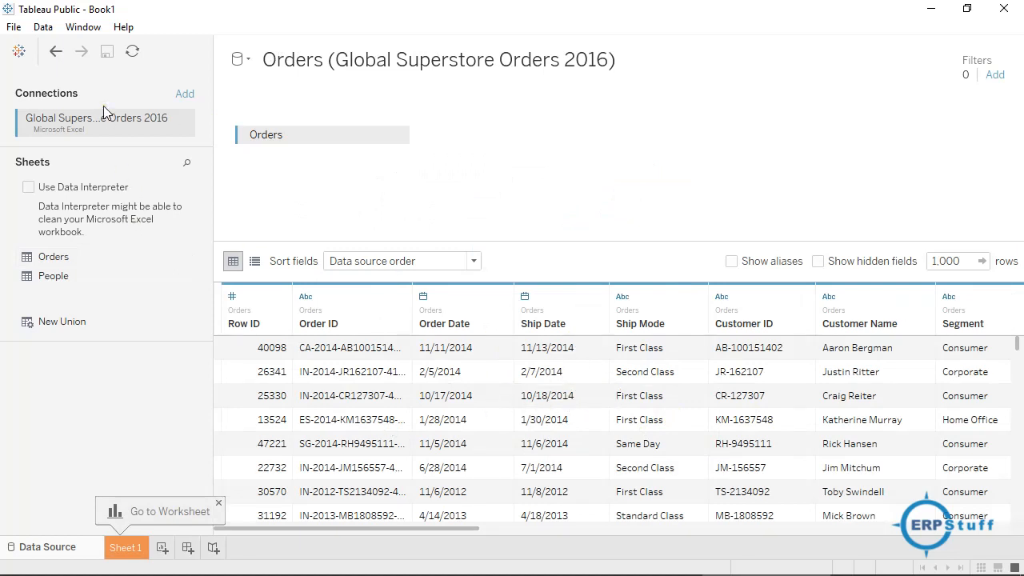
# Add a text file connection to Global Superstore Returns 2016.csv and join it with the Orders table.
pyautogui.click(44, 27)
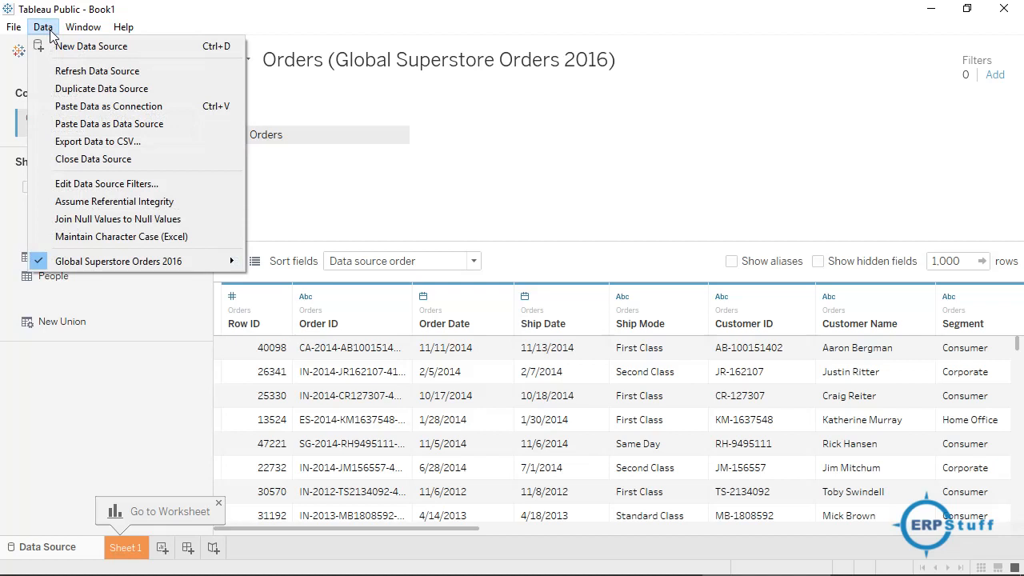
pyautogui.click(44, 27)
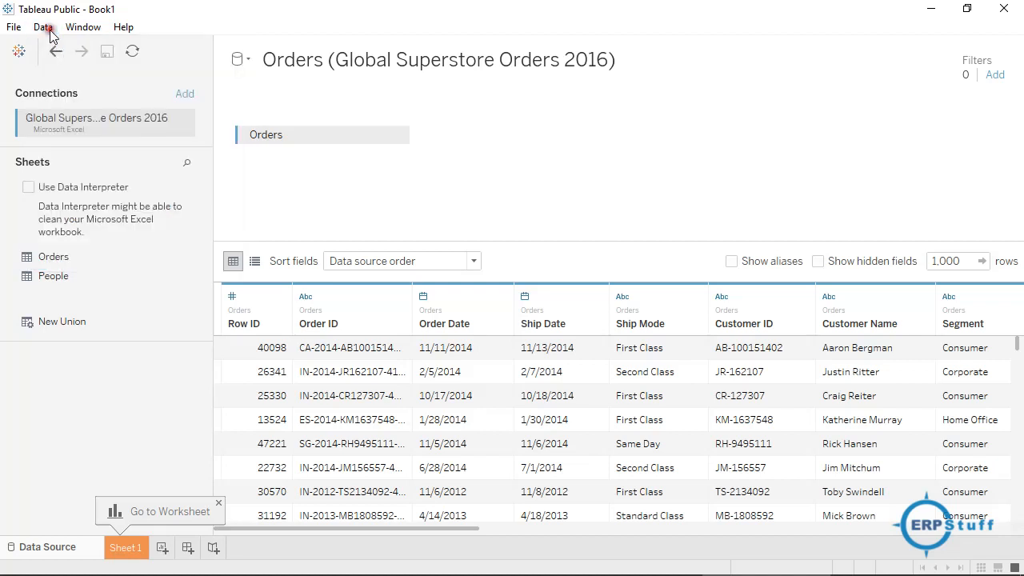
pyautogui.click(185, 95)
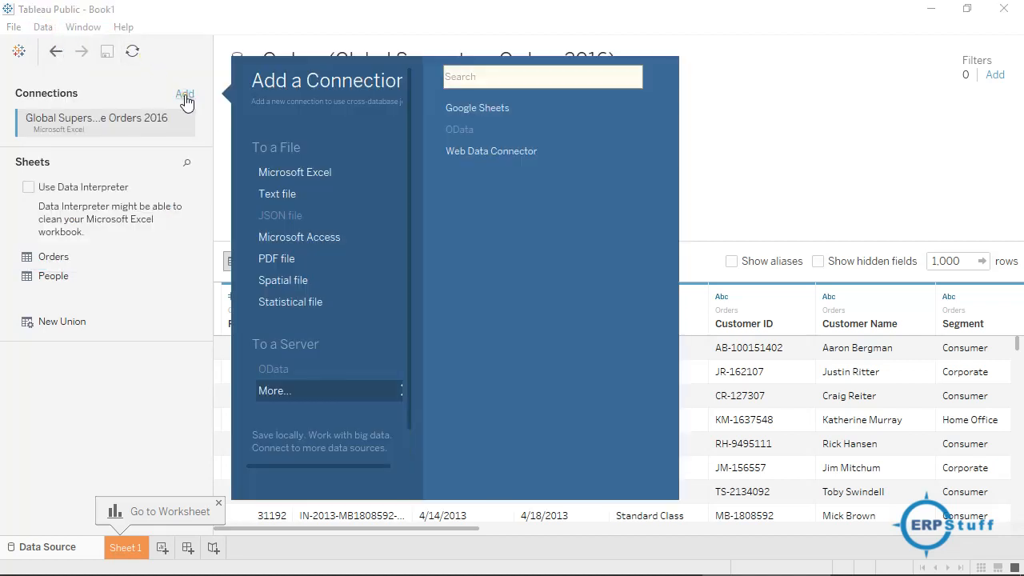
pyautogui.click(290, 196)
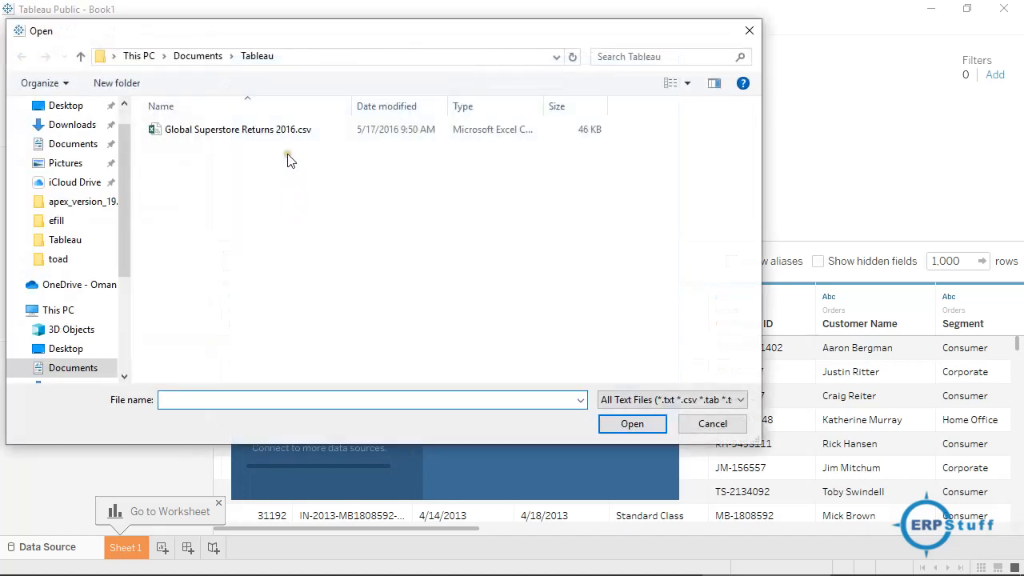
pyautogui.doubleClick(284, 132)
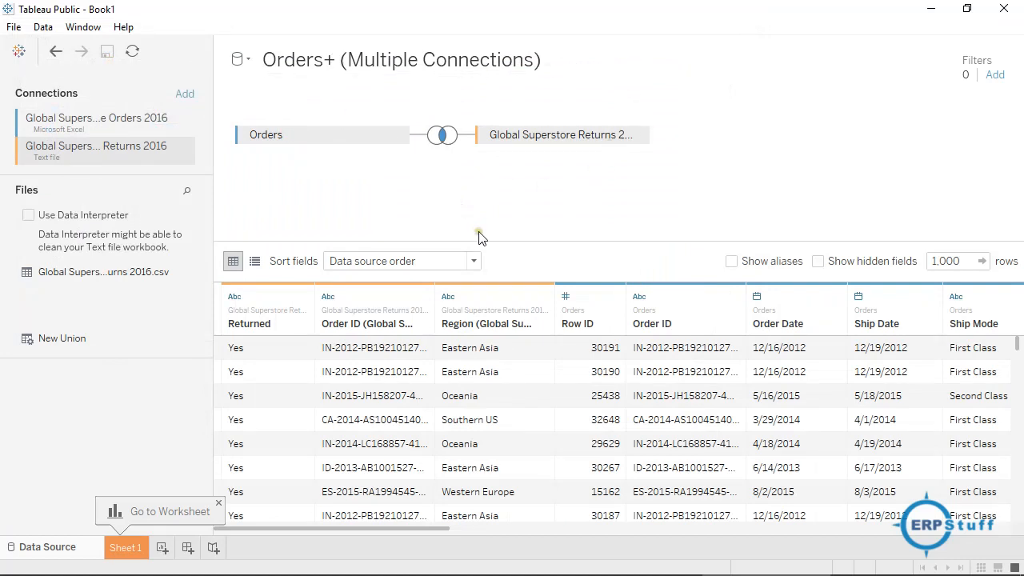
# Change the join between Orders and Global Superstore Returns 2016 to a left join, keeping Order ID as the join field.
pyautogui.click(443, 137)
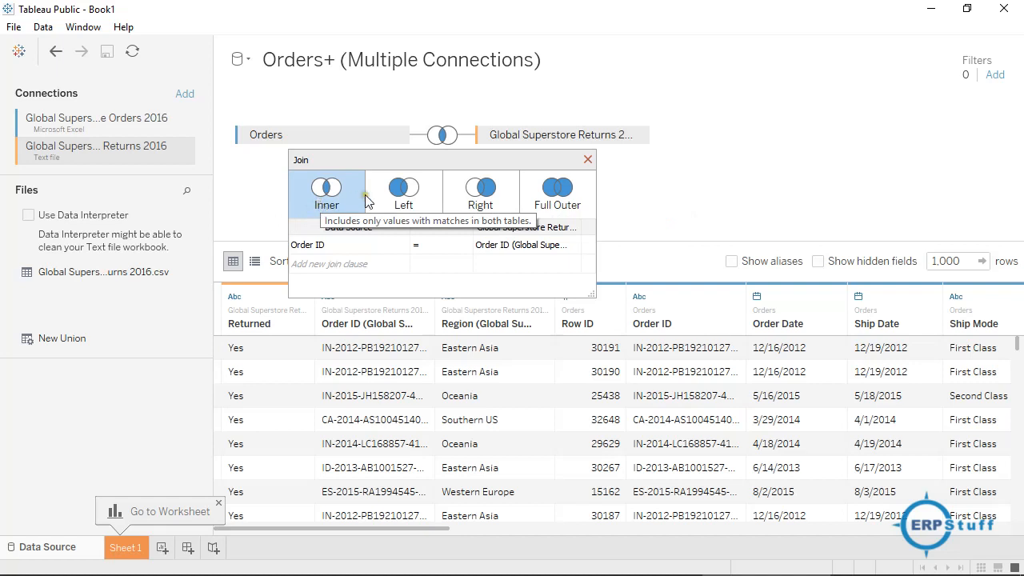
pyautogui.click(404, 196)
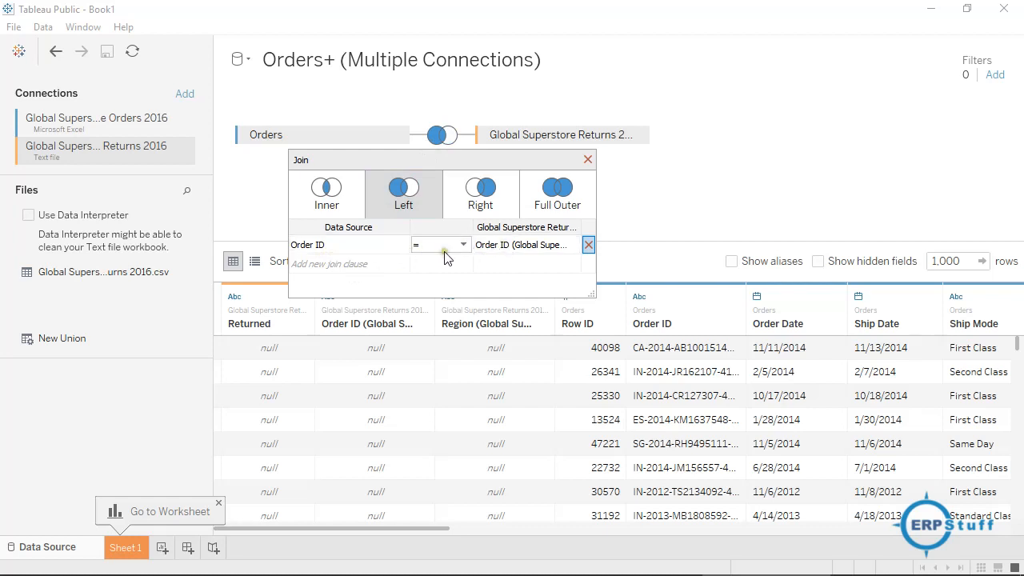
pyautogui.click(400, 245)
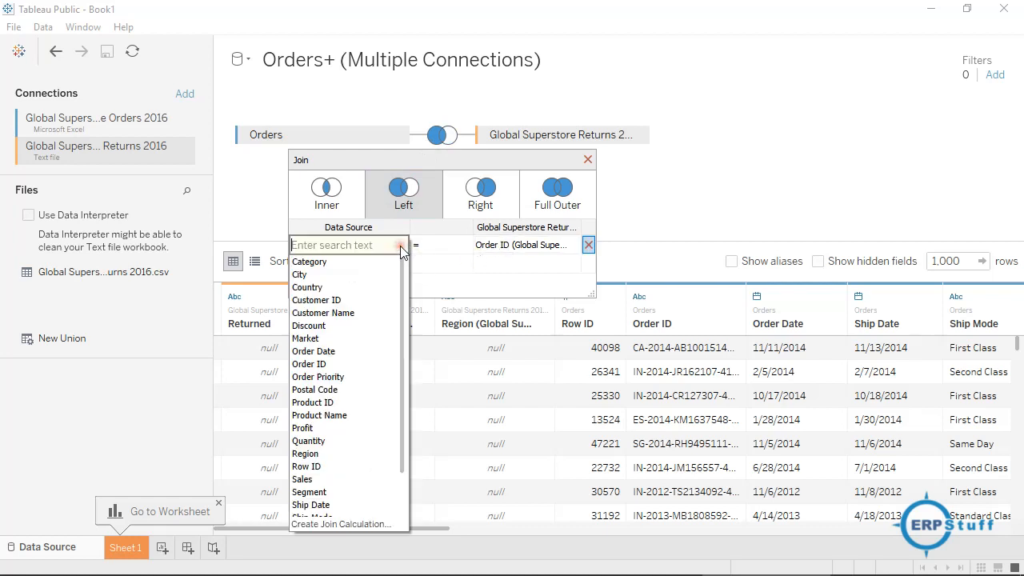
pyautogui.click(528, 163)
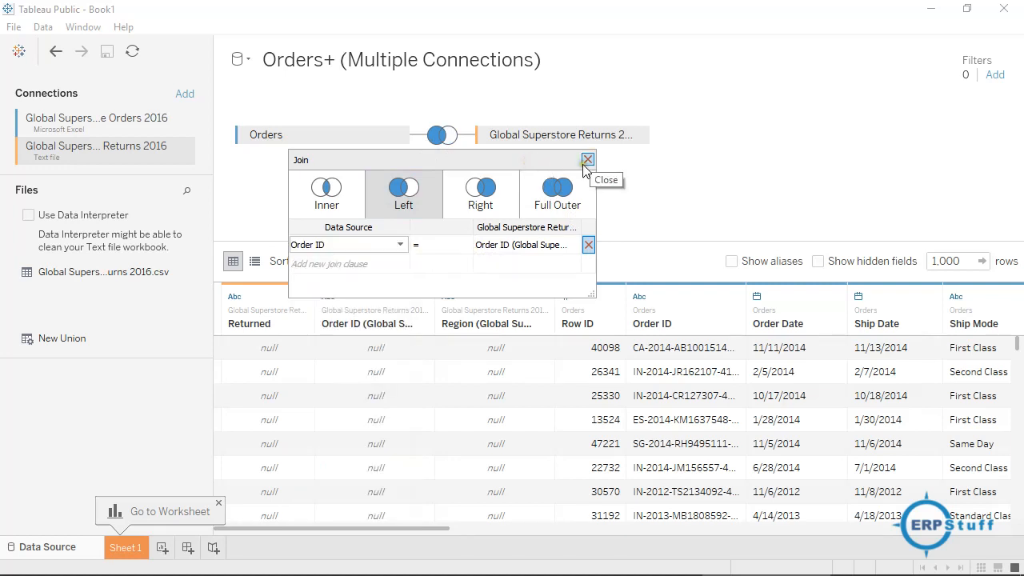
pyautogui.click(588, 160)
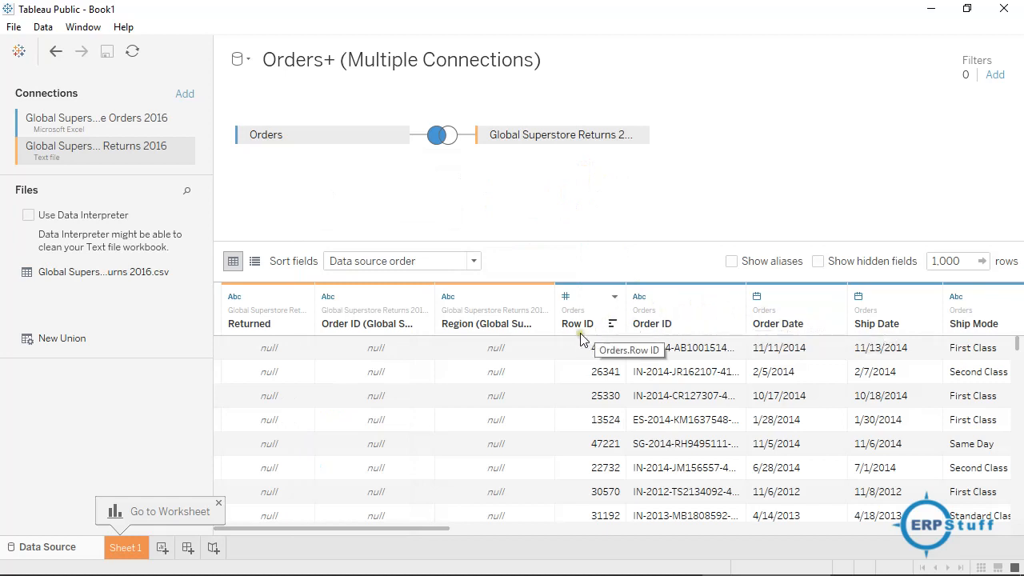
# Change the data type of the Row ID field to String.
pyautogui.click(614, 296)
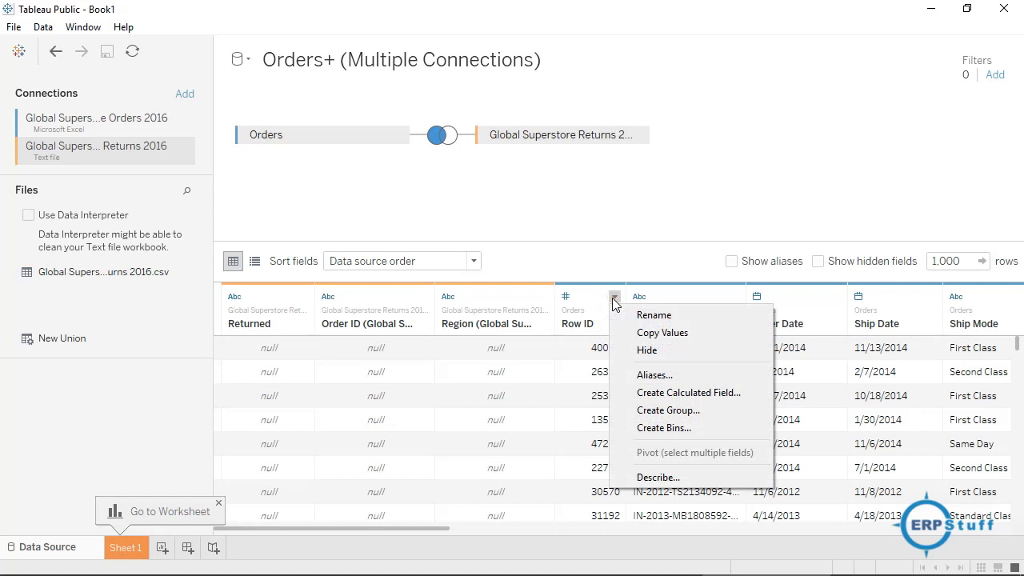
pyautogui.click(566, 298)
pyautogui.click(566, 298)
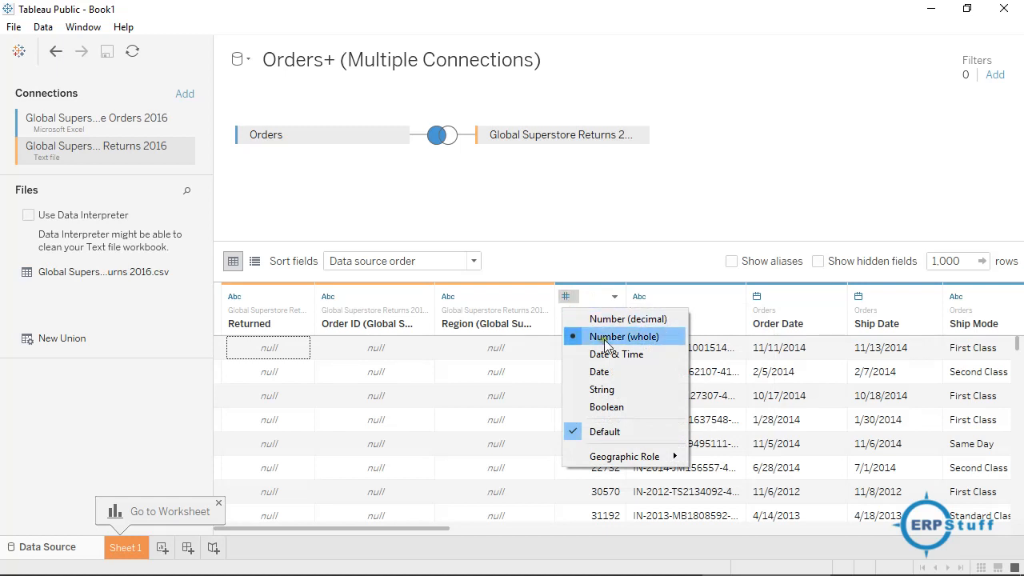
pyautogui.click(602, 389)
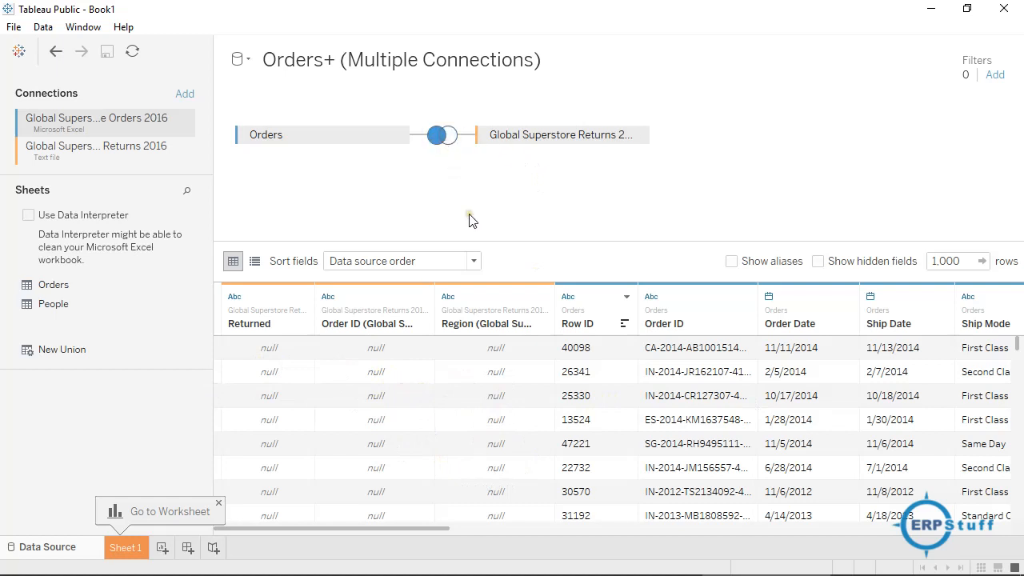
# Open the Sheet 1 worksheet and examine the field requirements of the chart types offered by Show Me.
pyautogui.moveTo(436, 140)
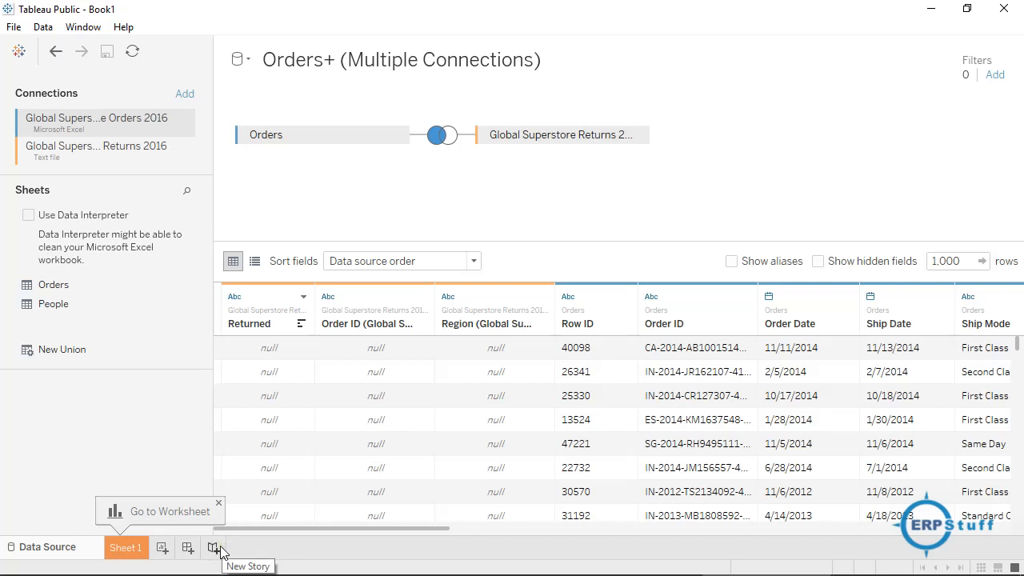
pyautogui.click(128, 551)
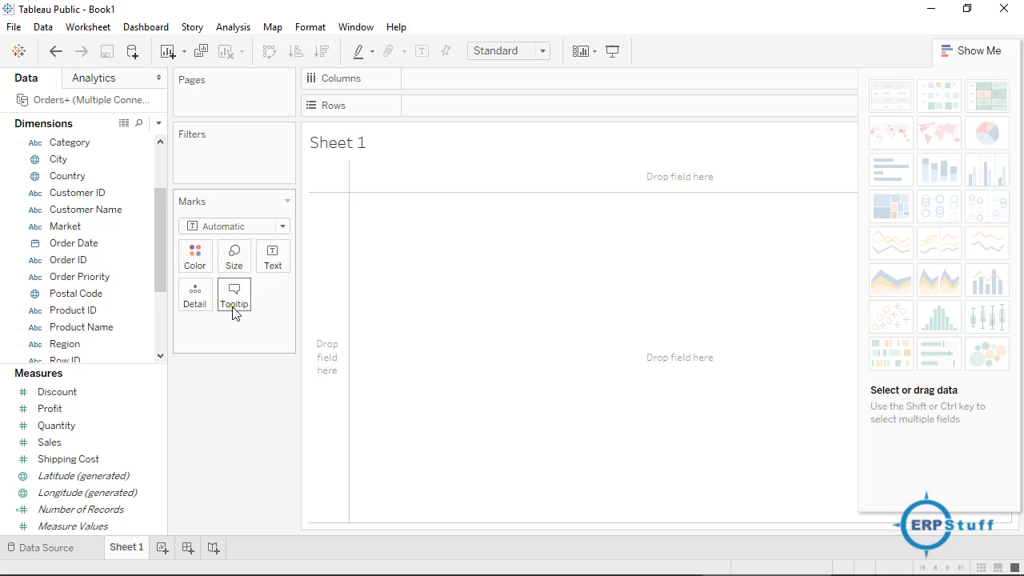
pyautogui.moveTo(996, 308)
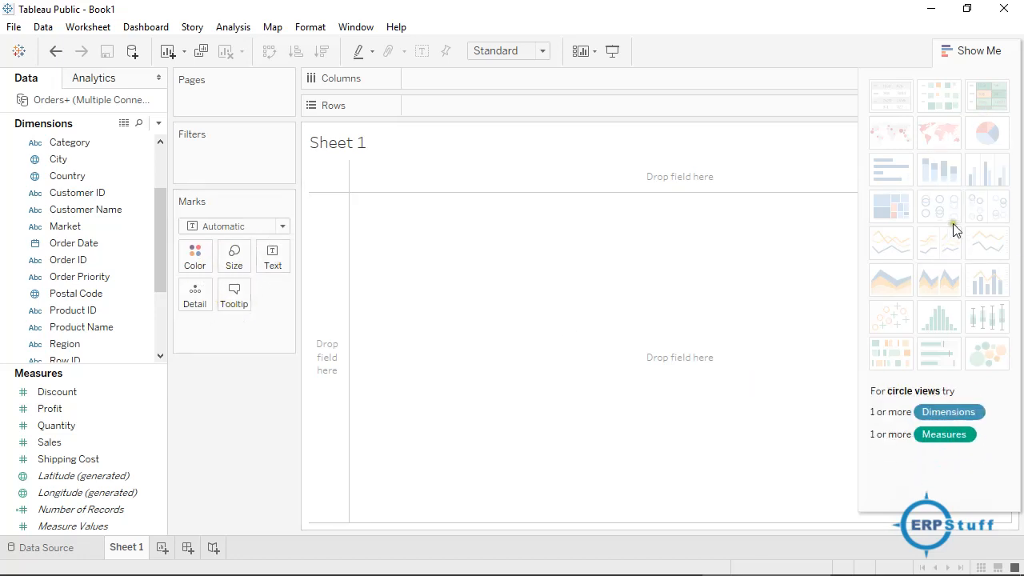
pyautogui.moveTo(937, 313)
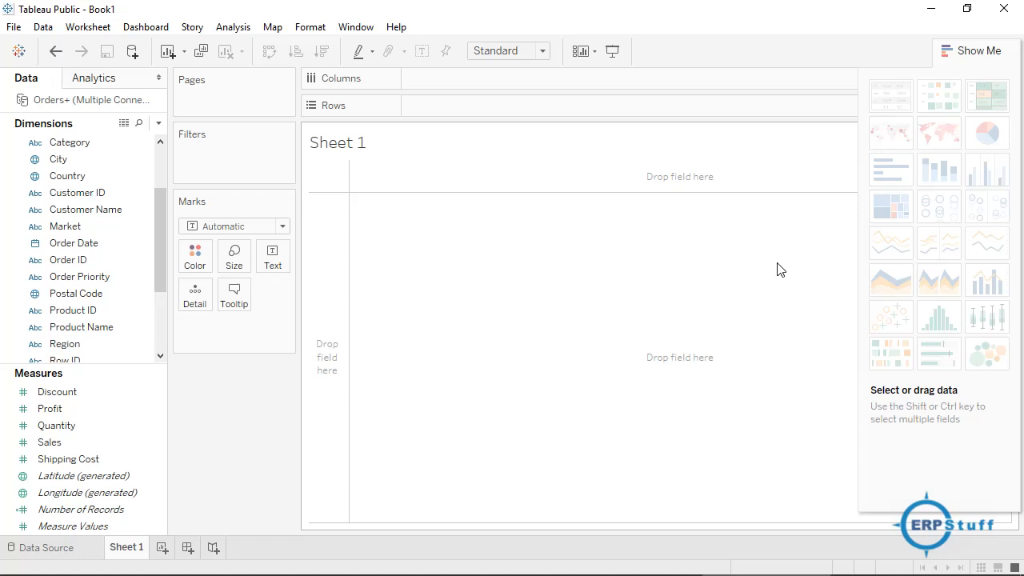
# Collapse the Show Me chart list and expand it again.
pyautogui.click(979, 51)
pyautogui.click(979, 51)
pyautogui.click(979, 51)
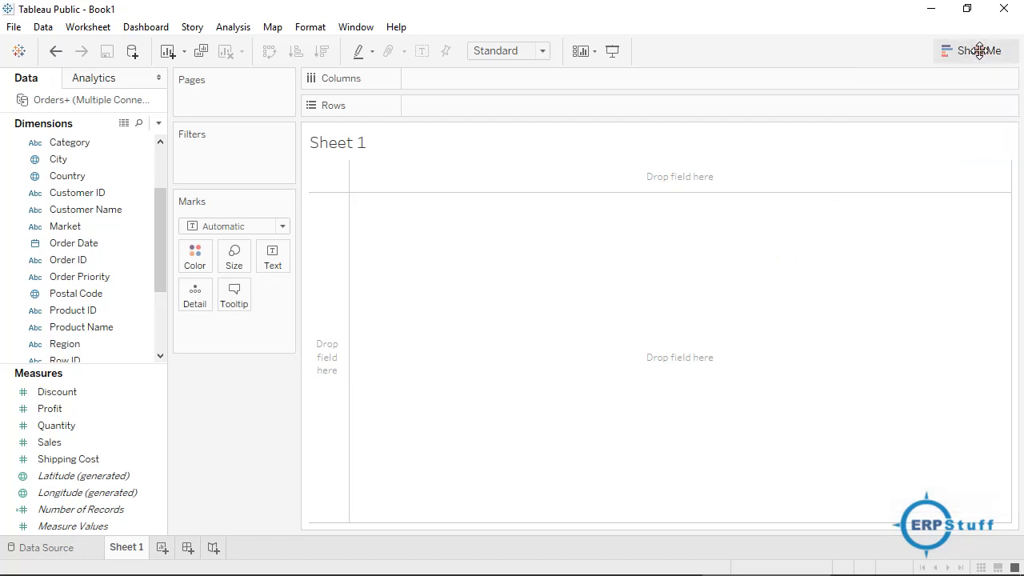
pyautogui.click(978, 51)
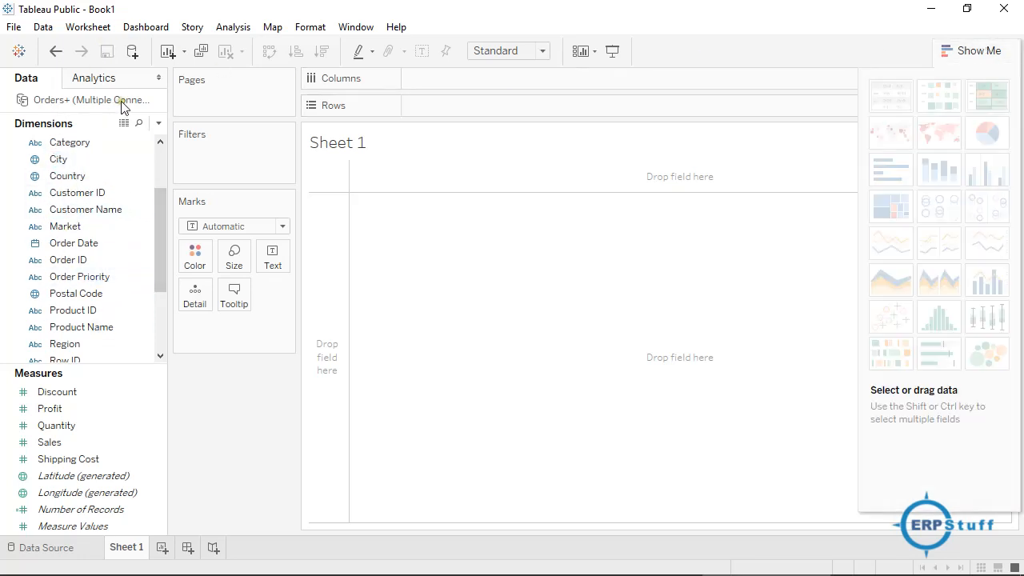
# Hide the worksheet's side bar and bring it back.
pyautogui.click(355, 27)
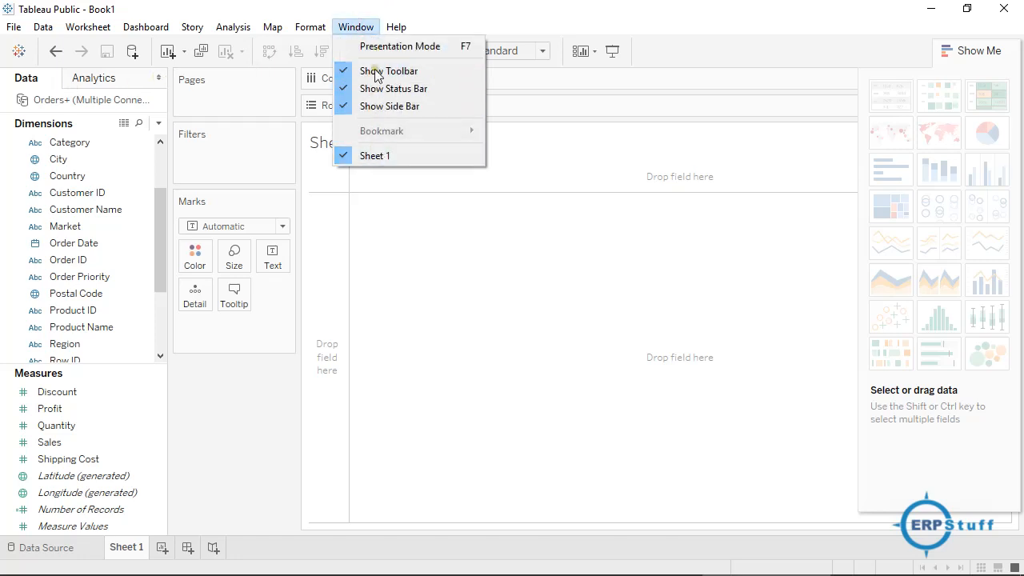
pyautogui.click(394, 107)
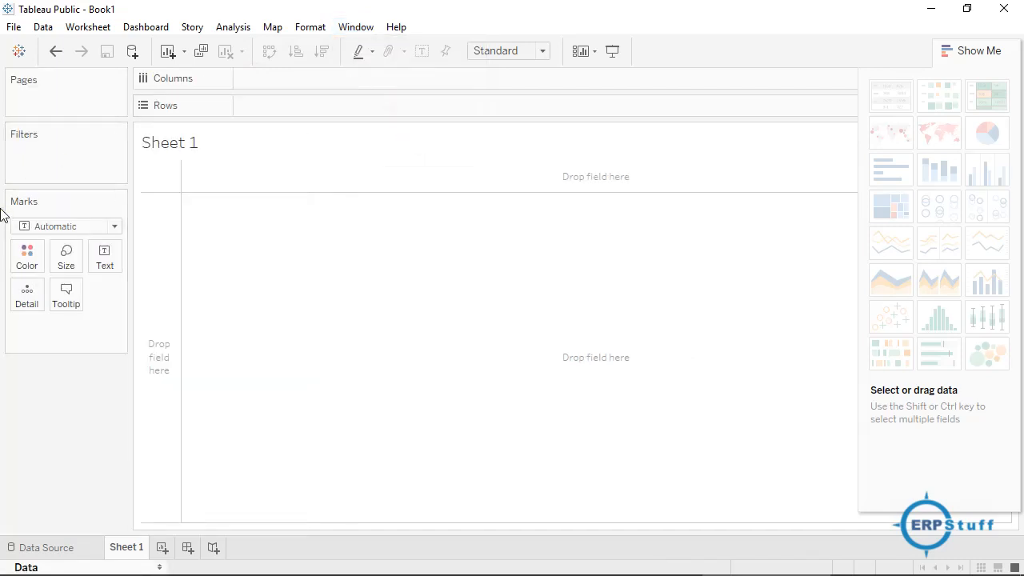
pyautogui.click(358, 26)
pyautogui.click(377, 107)
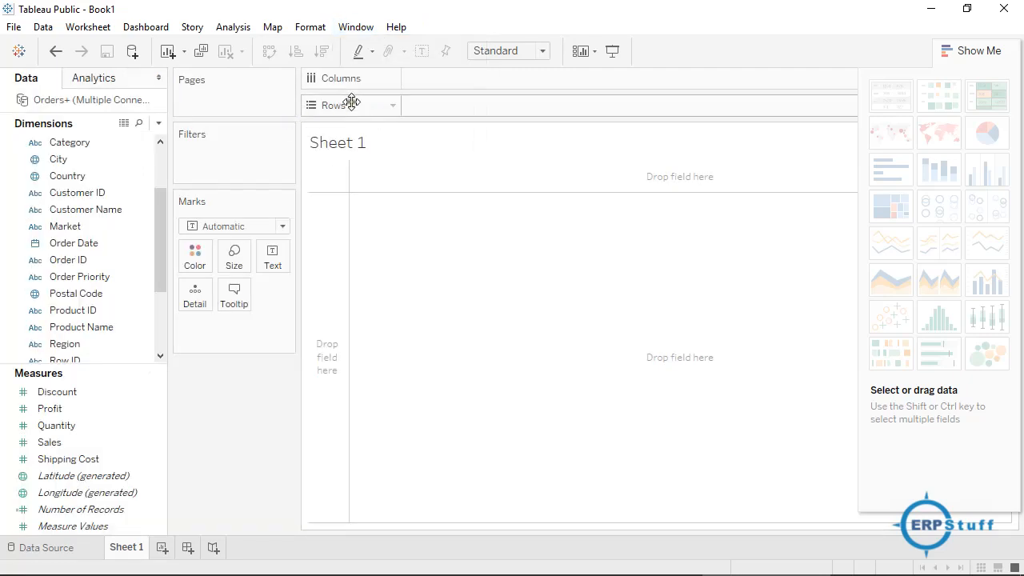
pyautogui.click(424, 107)
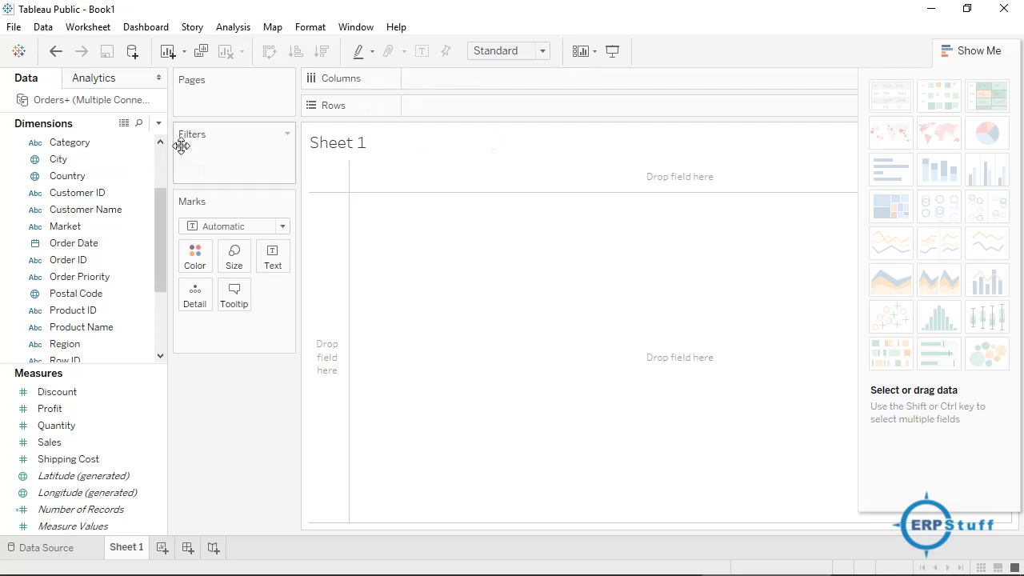
# Place the Category dimension from Orders in the empty Sheet 1 view as rows.
pyautogui.moveTo(160, 222)
pyautogui.mouseDown()
pyautogui.moveTo(159, 177)
pyautogui.moveTo(156, 228)
pyautogui.moveTo(157, 207)
pyautogui.mouseUp()
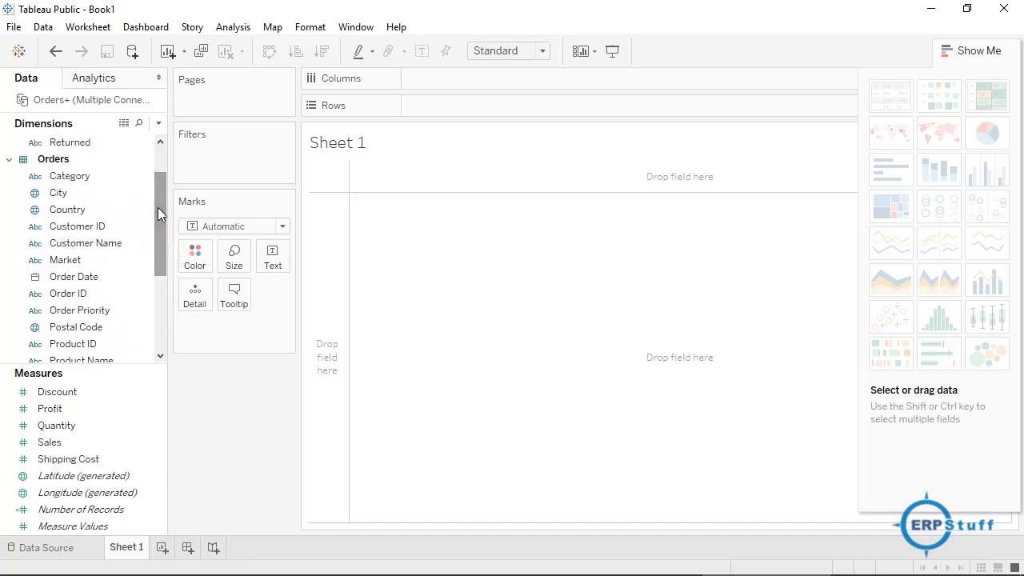
pyautogui.click(119, 192)
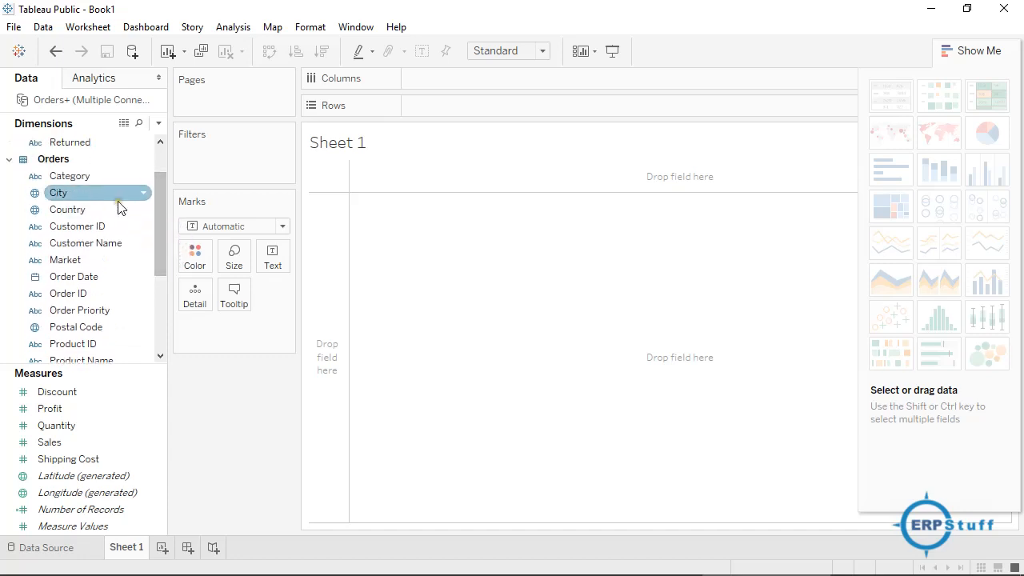
pyautogui.click(73, 176)
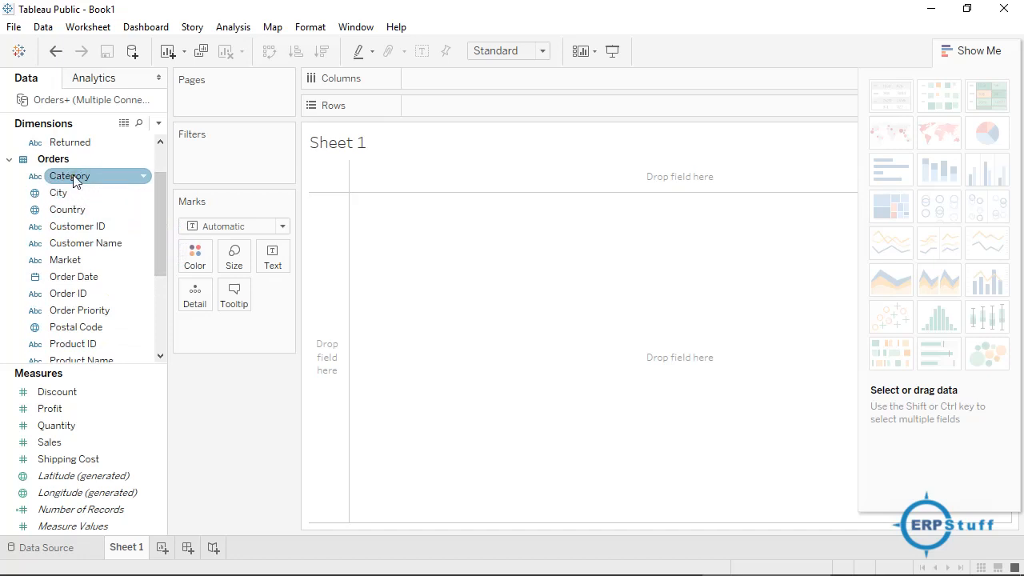
pyautogui.moveTo(73, 179); pyautogui.dragTo(447, 307)
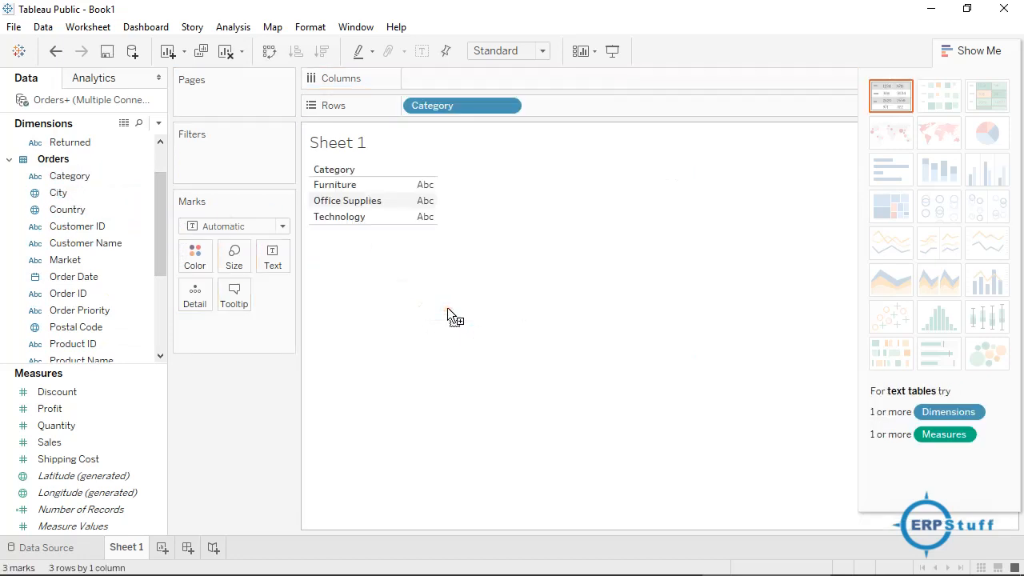
# Look through the measures from Discount to Shipping Cost and add Profit to the view to chart profit by category.
pyautogui.click(69, 411)
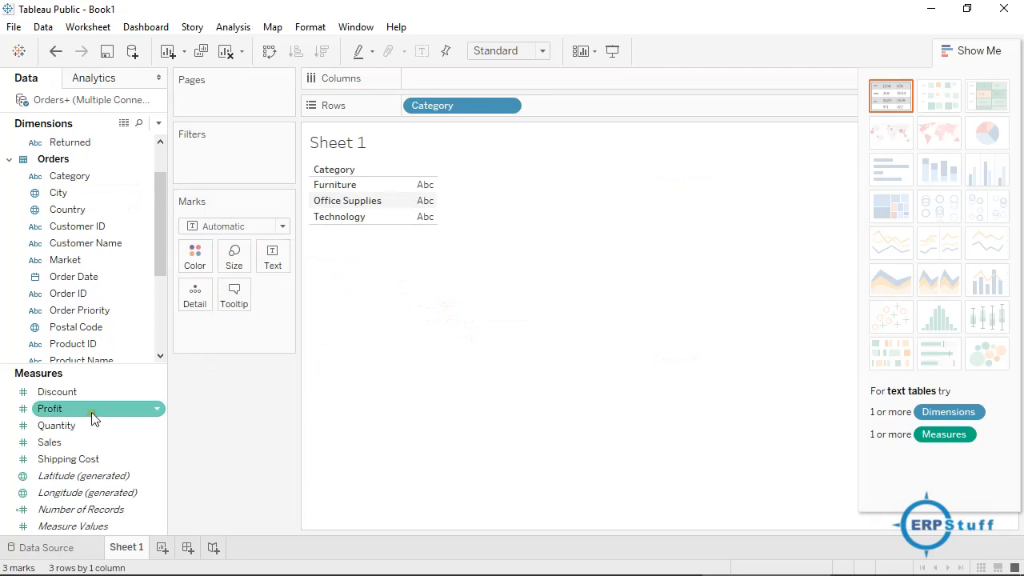
pyautogui.click(66, 394)
pyautogui.click(64, 410)
pyautogui.click(62, 426)
pyautogui.click(62, 442)
pyautogui.click(80, 460)
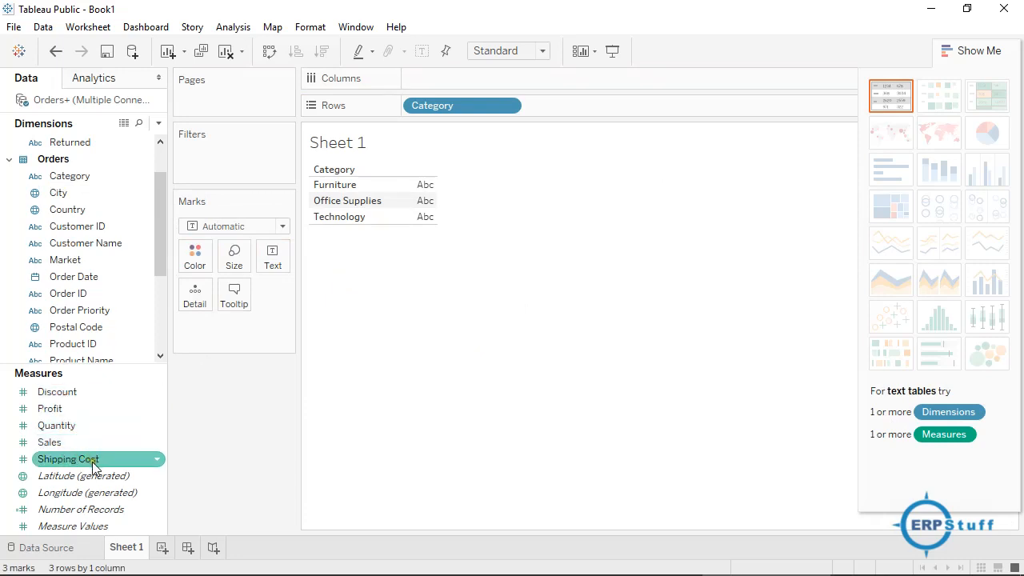
pyautogui.click(78, 409)
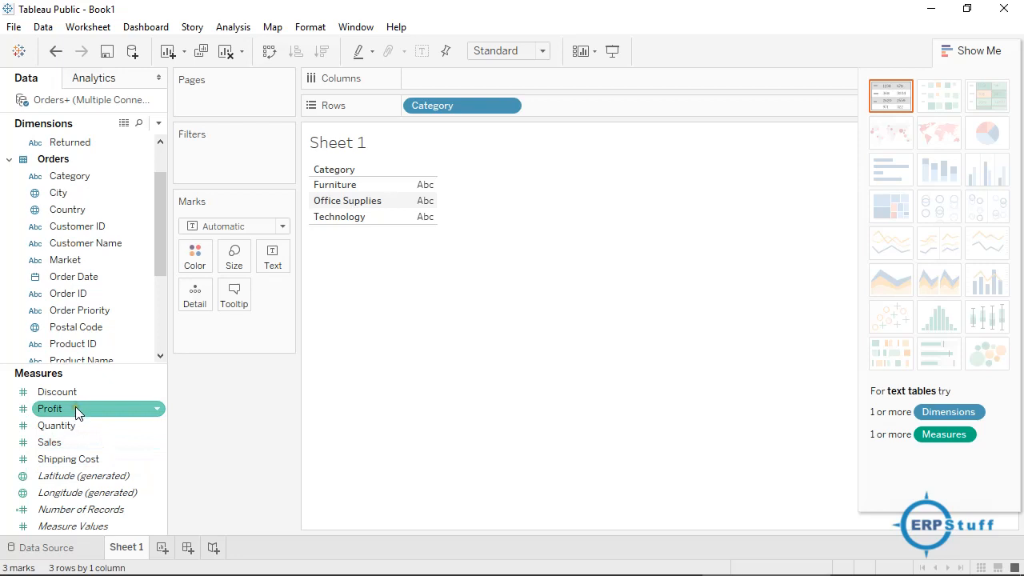
pyautogui.moveTo(58, 406); pyautogui.dragTo(424, 169)
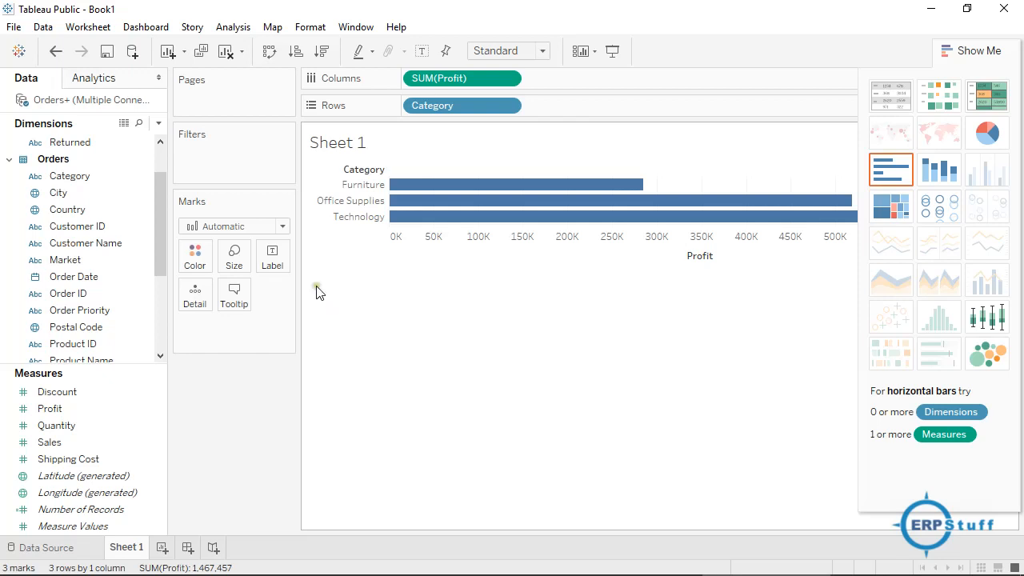
# Check the available mark types, try the profit by category view as a heat map, and switch it to a pie chart.
pyautogui.click(283, 226)
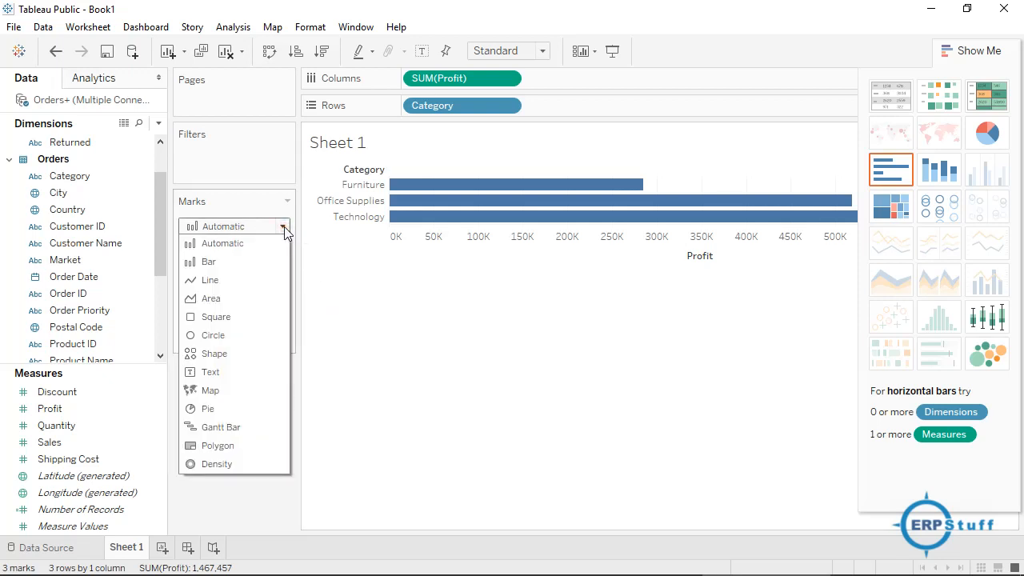
pyautogui.click(284, 226)
pyautogui.moveTo(766, 217)
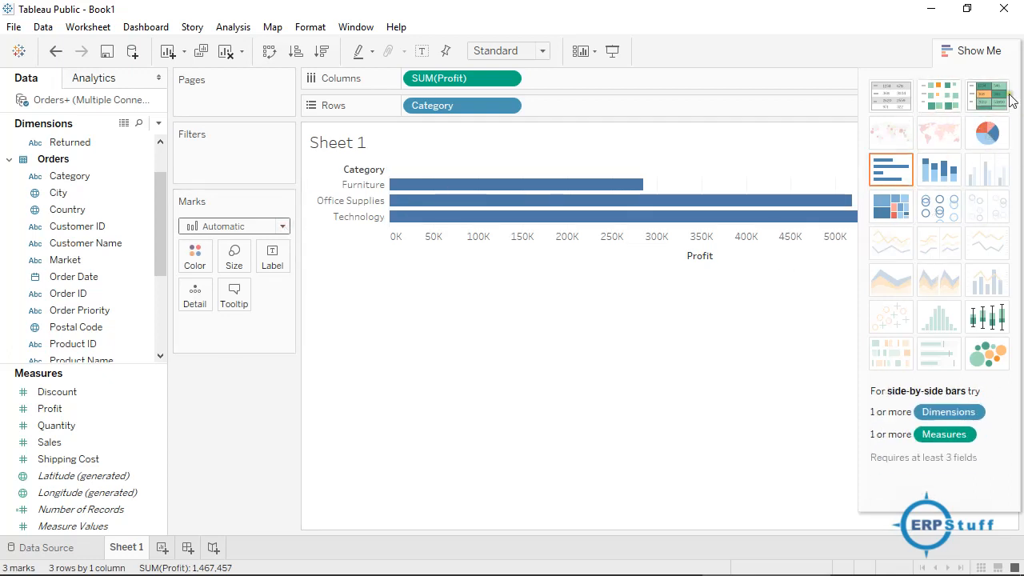
pyautogui.click(946, 105)
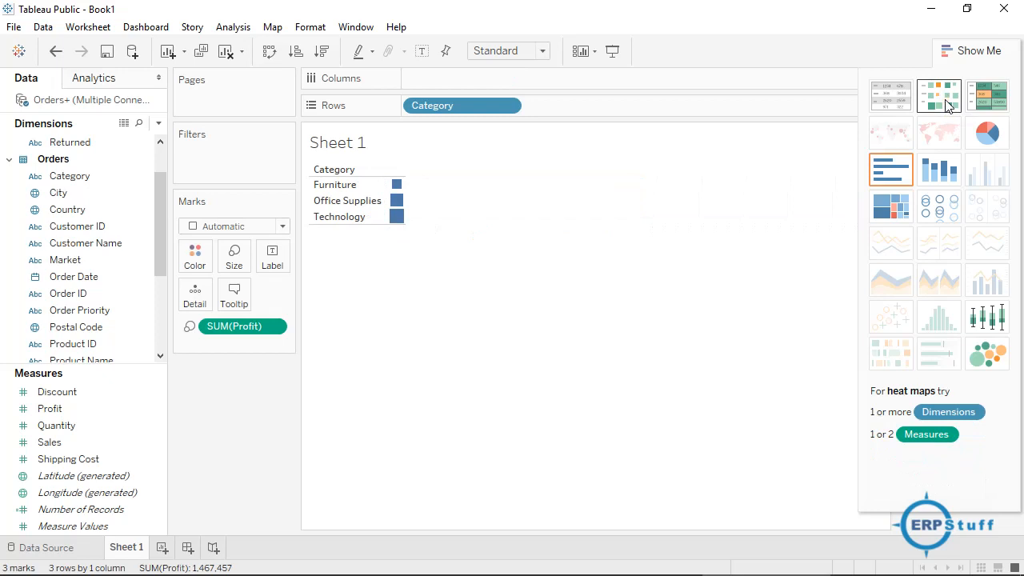
pyautogui.click(979, 138)
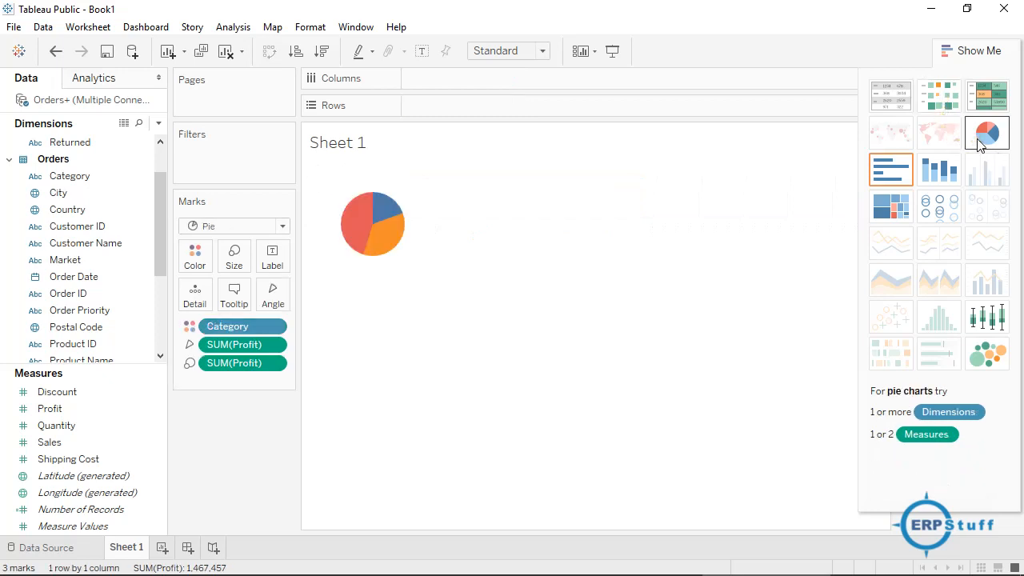
# Try the profit by category view as a treemap, circle view, stacked bars, box plot, text table and heat map, ending with a highlight table.
pyautogui.click(895, 213)
pyautogui.click(935, 206)
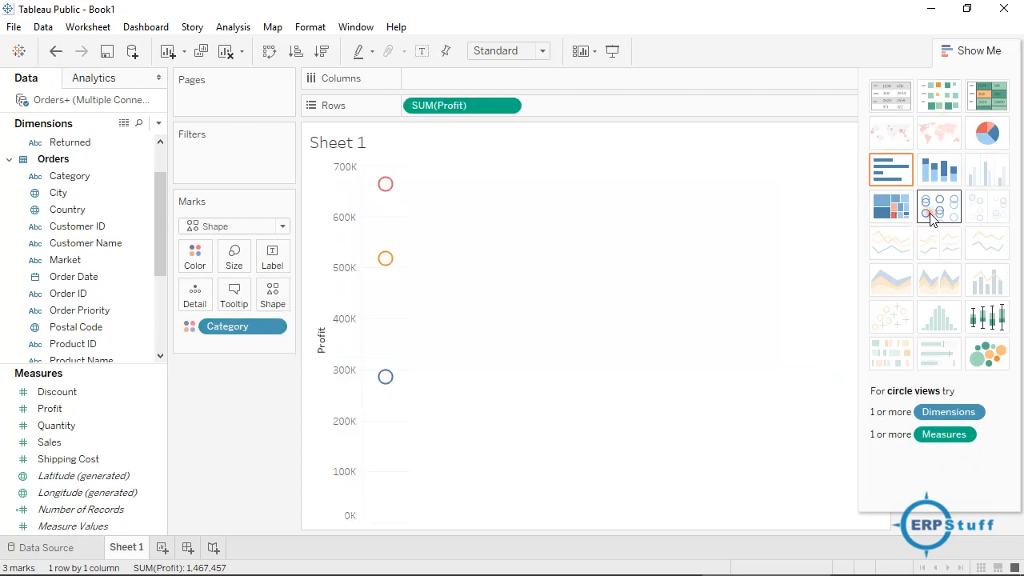
pyautogui.click(938, 183)
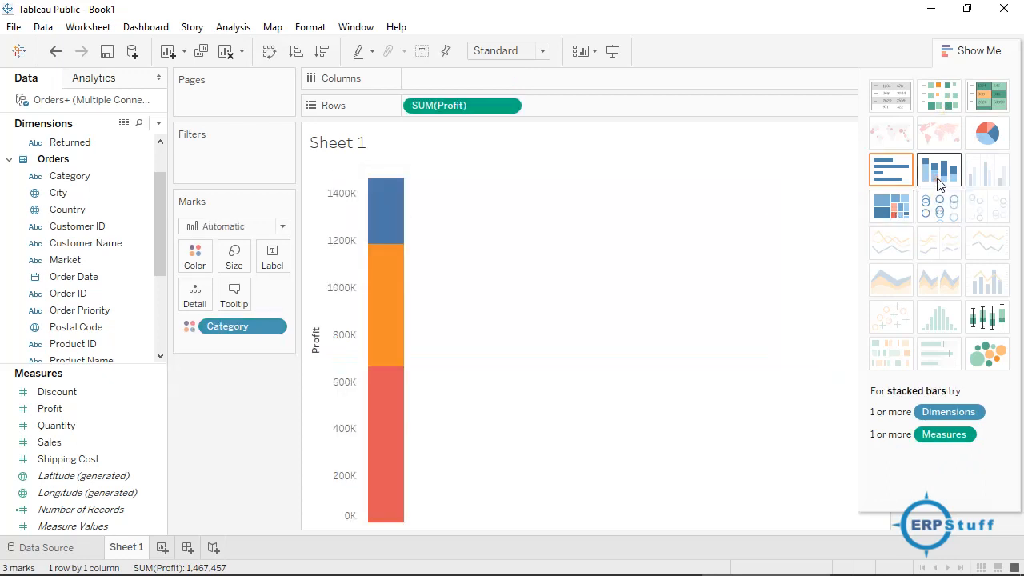
pyautogui.click(985, 319)
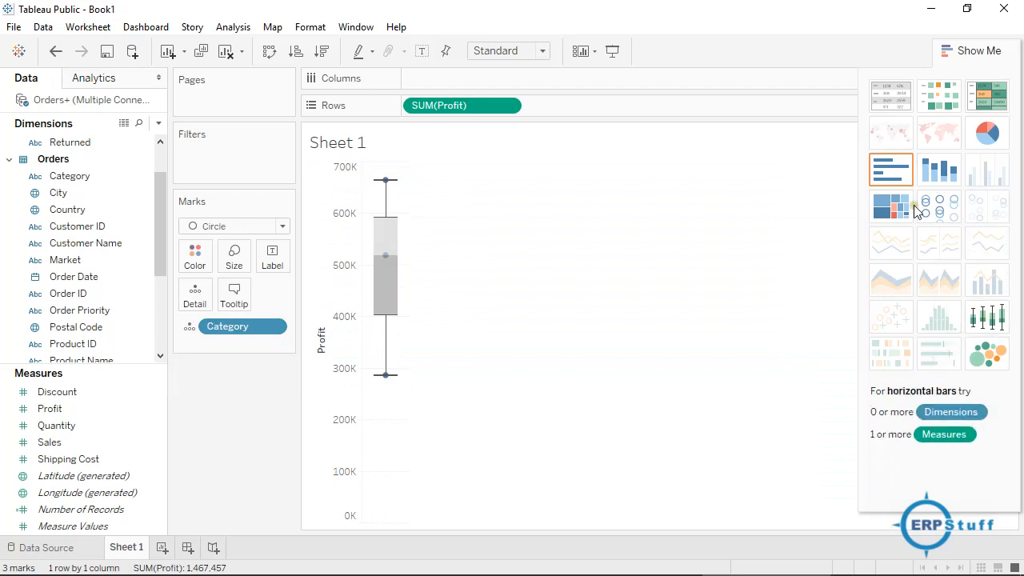
pyautogui.click(889, 96)
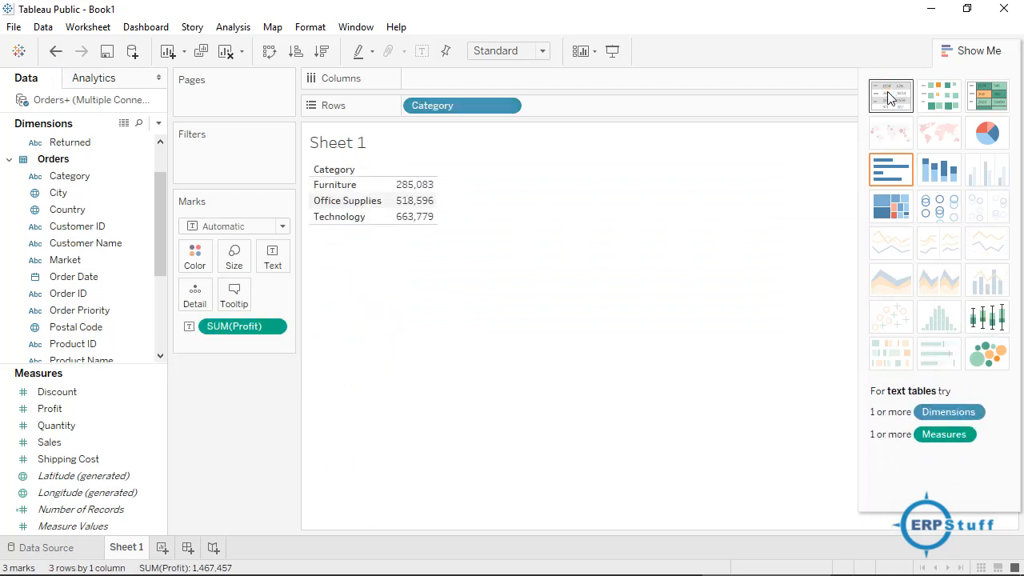
pyautogui.click(934, 100)
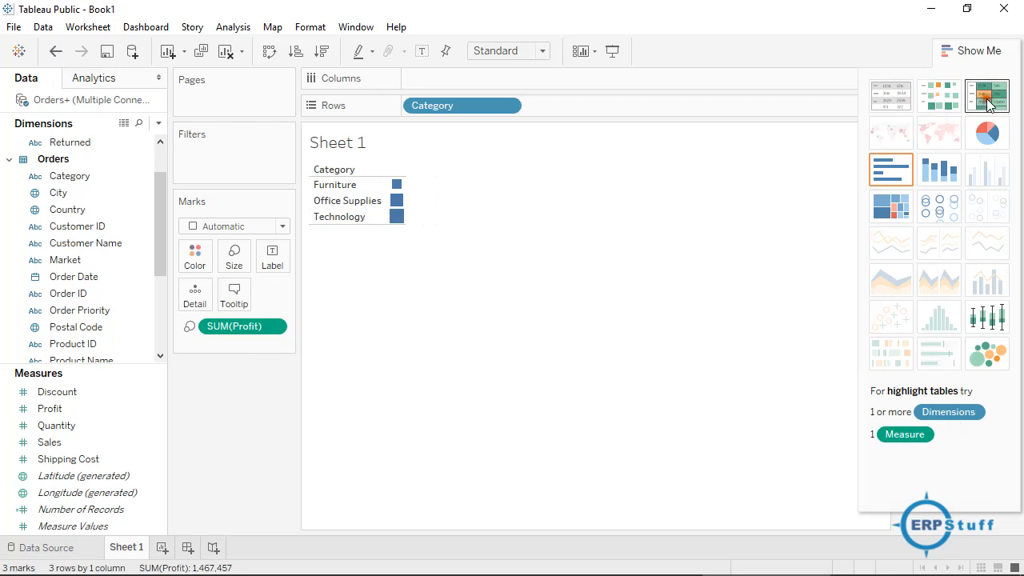
pyautogui.click(989, 100)
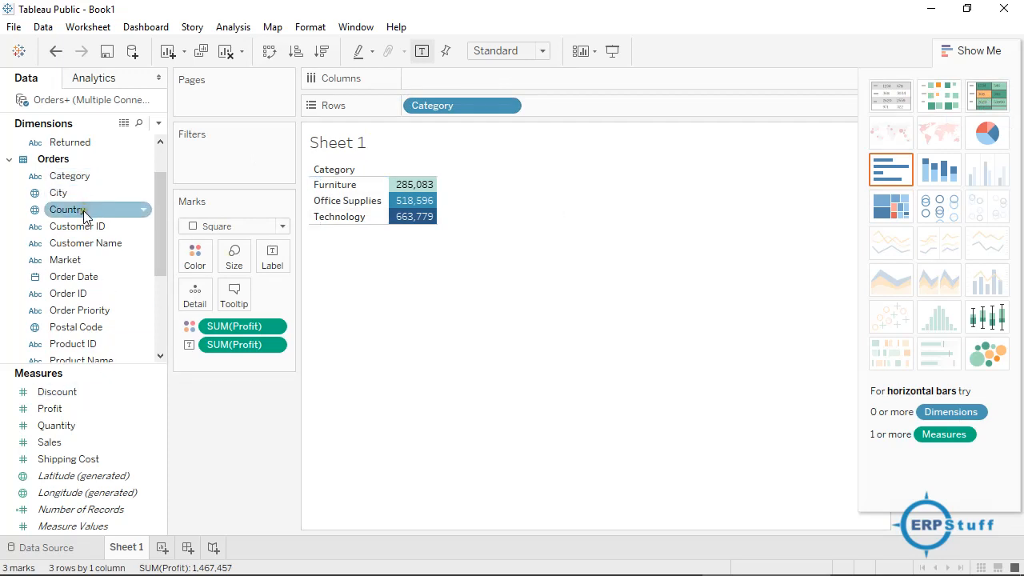
# Add the Country dimension as columns to the profit by category table and turn the view into a symbol map.
pyautogui.moveTo(83, 211); pyautogui.dragTo(434, 165)
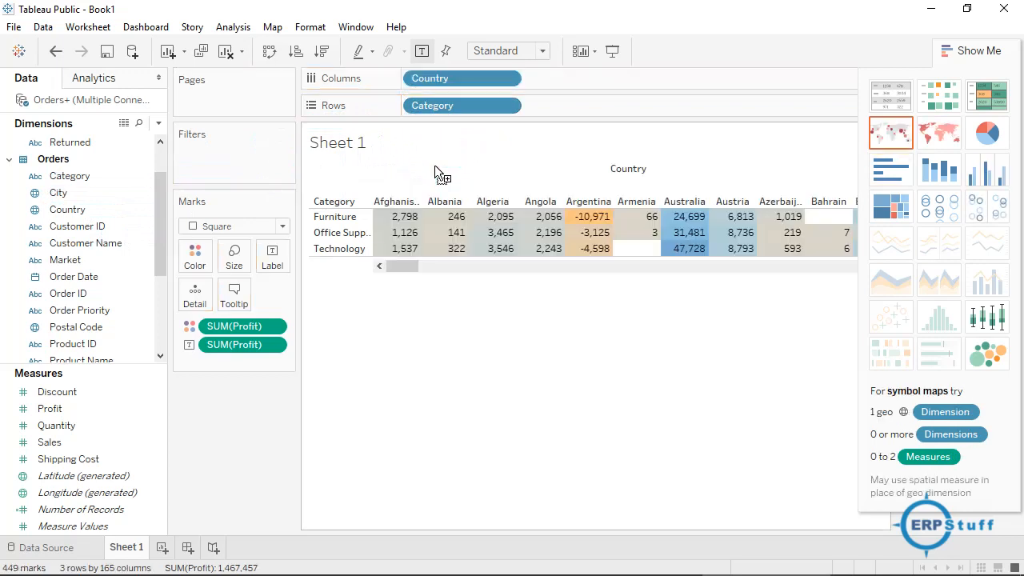
pyautogui.click(911, 133)
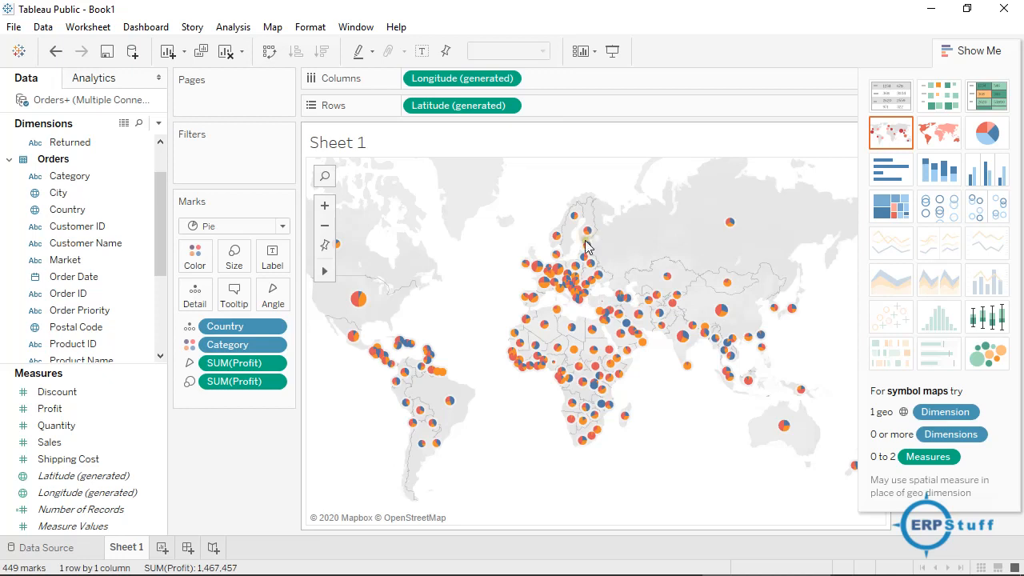
pyautogui.moveTo(586, 255)
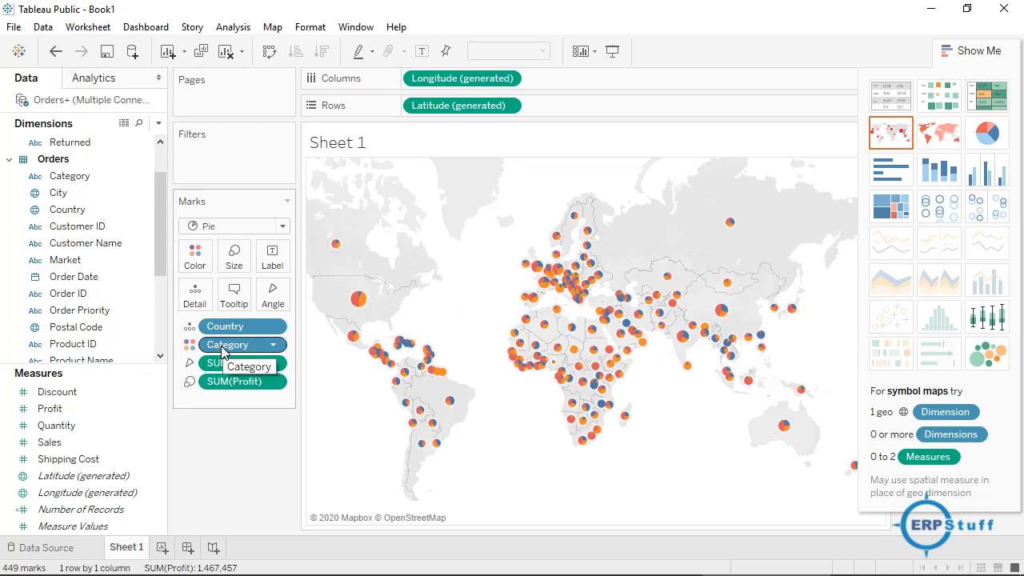
# Remove Category from the map's marks, label the marks with Country, and colour them by Category again.
pyautogui.moveTo(222, 351); pyautogui.dragTo(213, 456)
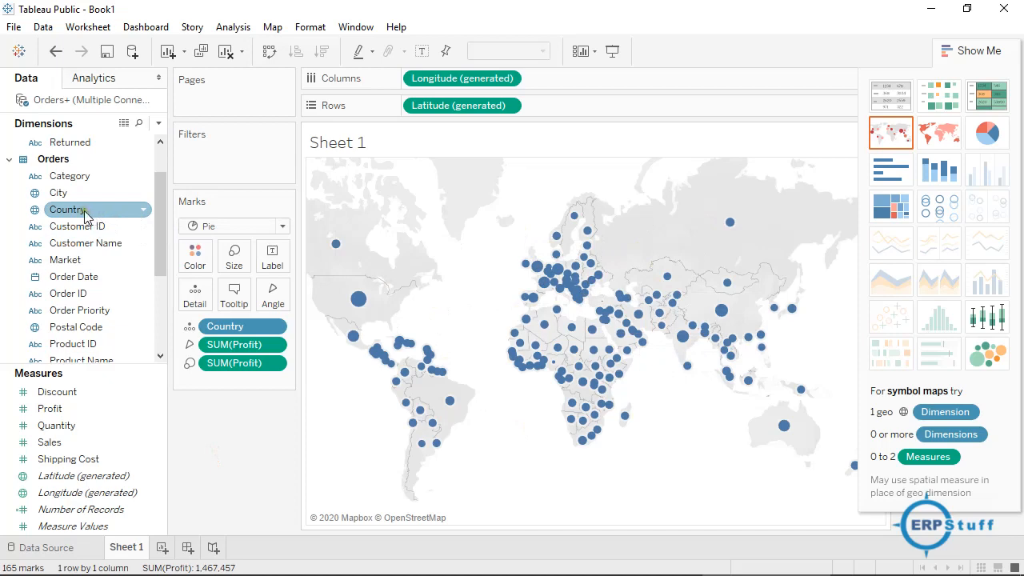
pyautogui.moveTo(64, 213); pyautogui.dragTo(275, 264)
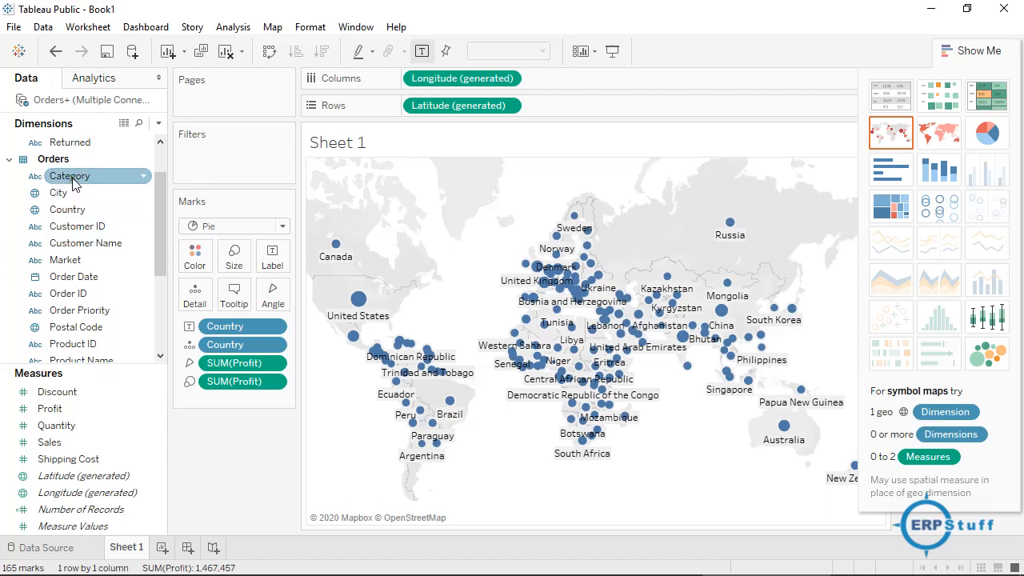
pyautogui.moveTo(72, 182); pyautogui.dragTo(205, 267)
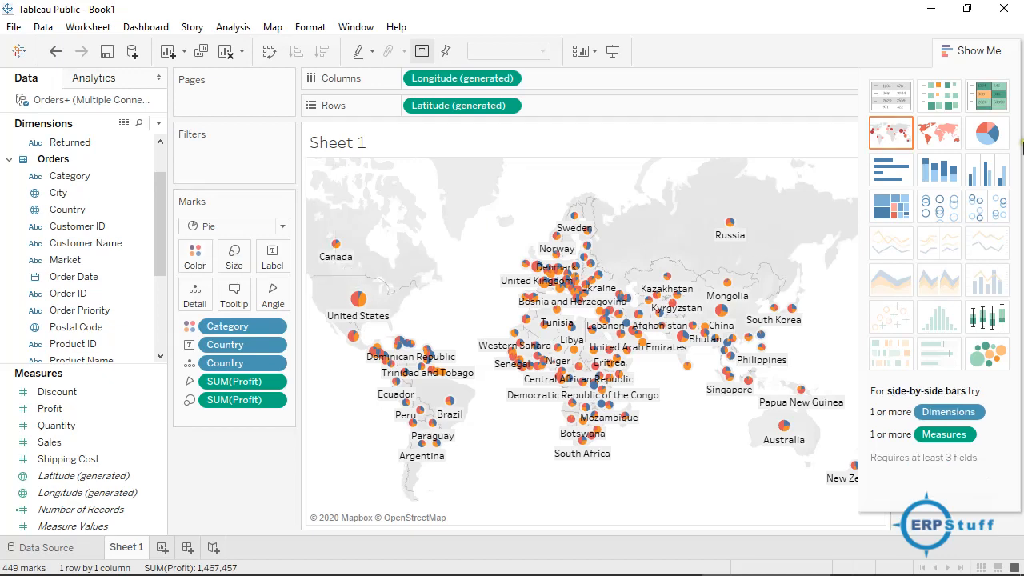
# Turn the view into a single filled map of profit by country, without Category in the rows and labelled with country names.
pyautogui.click(940, 133)
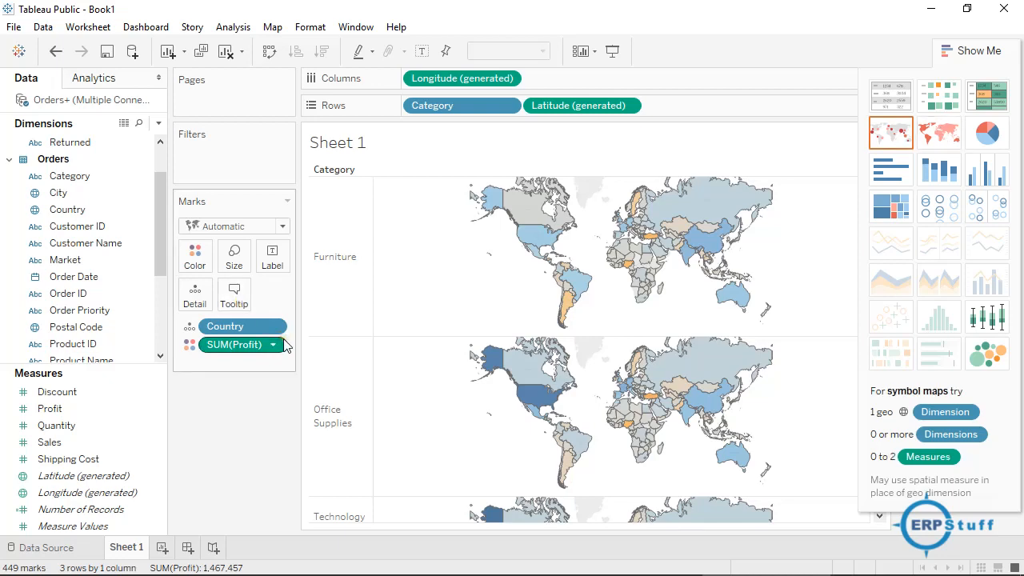
pyautogui.click(474, 107)
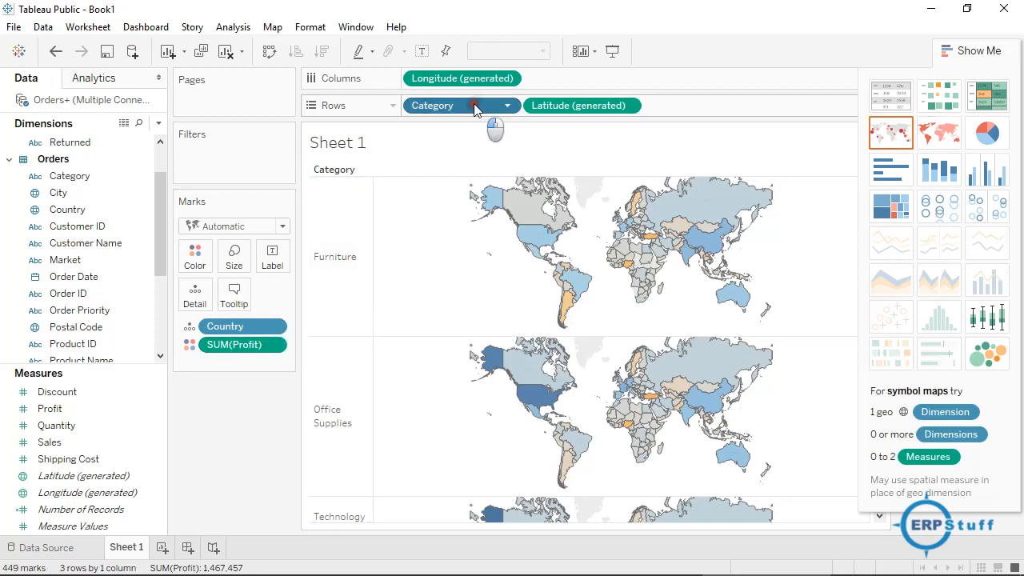
pyautogui.moveTo(474, 108); pyautogui.dragTo(88, 182)
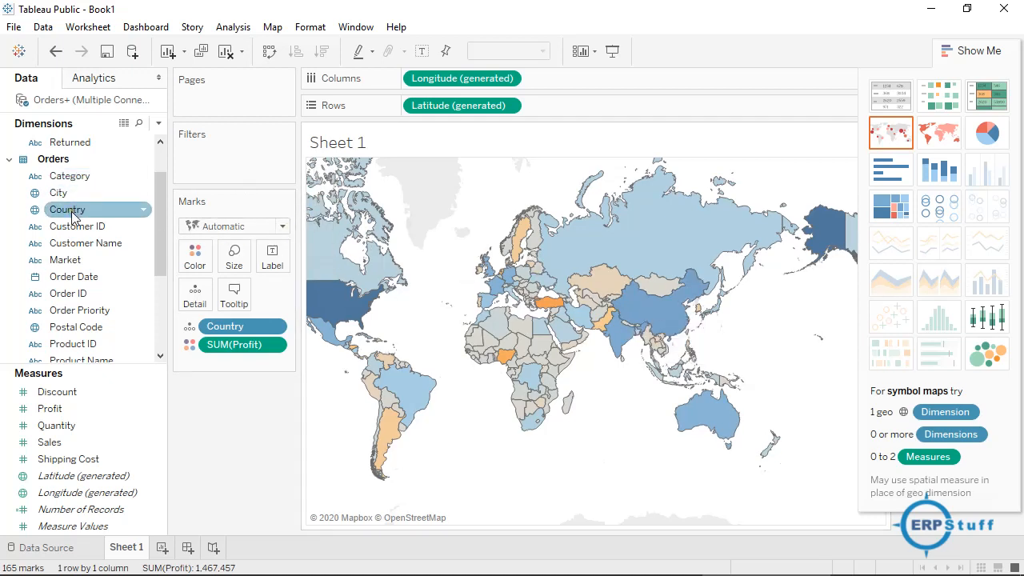
pyautogui.moveTo(72, 213); pyautogui.dragTo(283, 257)
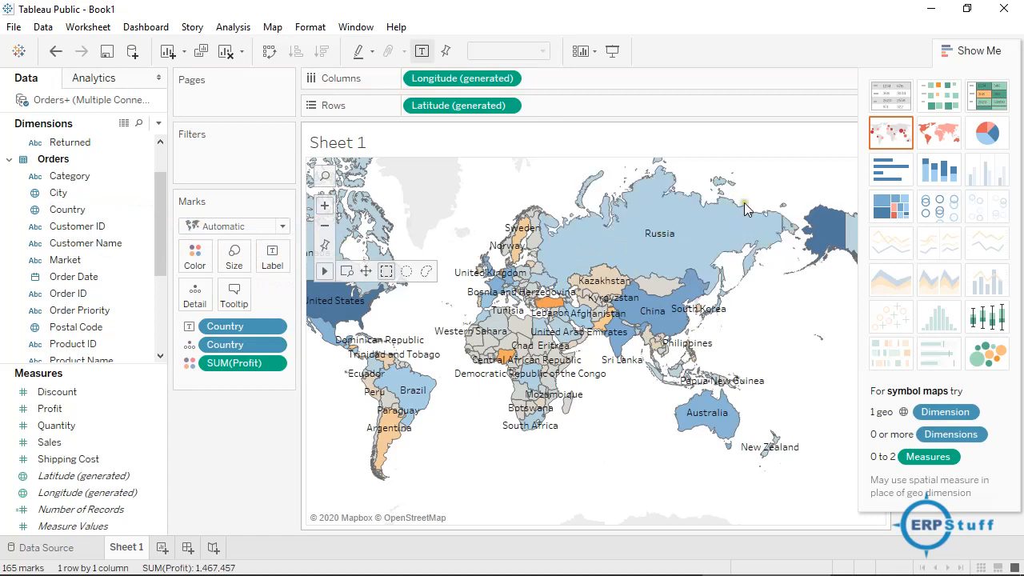
pyautogui.moveTo(814, 236)
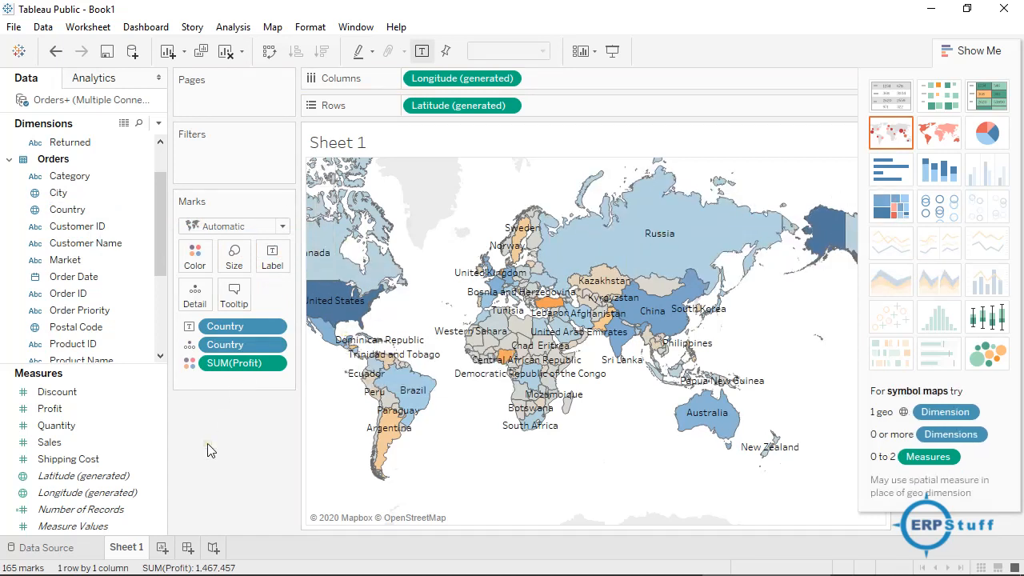
# Rename the Sheet 1 worksheet as "Profit by Country".
pyautogui.moveTo(134, 557)
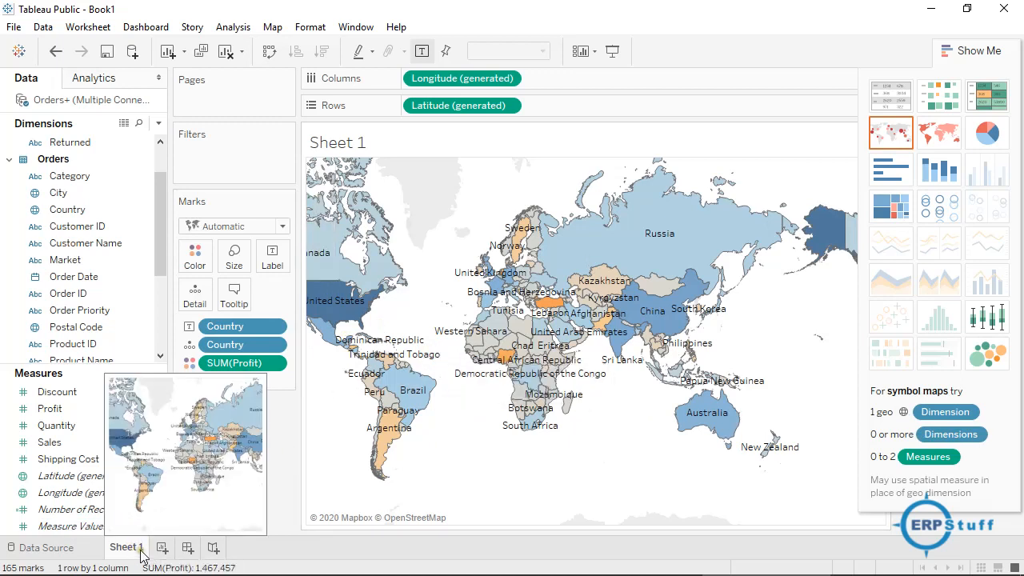
pyautogui.doubleClick(141, 552)
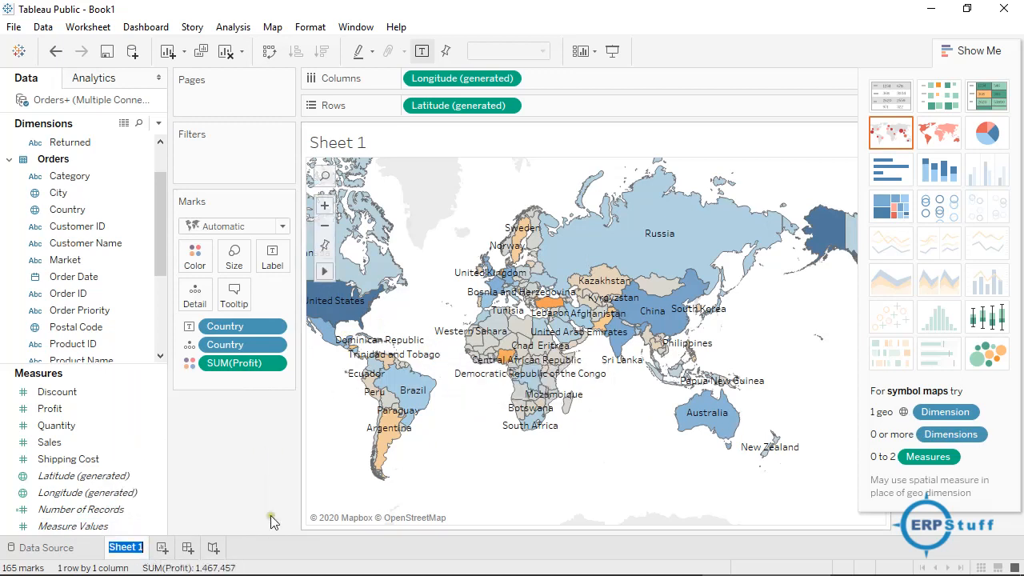
pyautogui.write('Profit by')
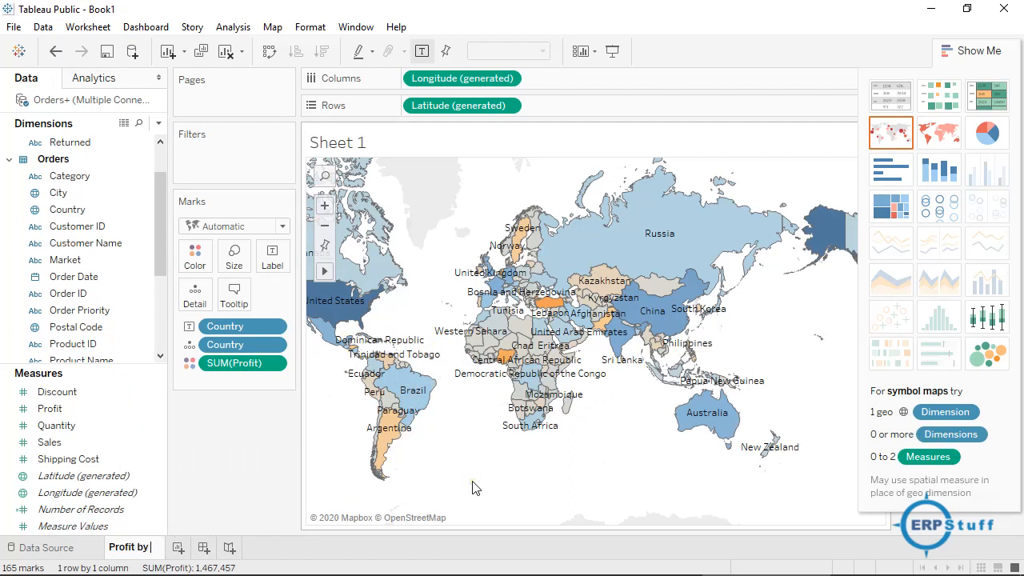
pyautogui.write(' Country')
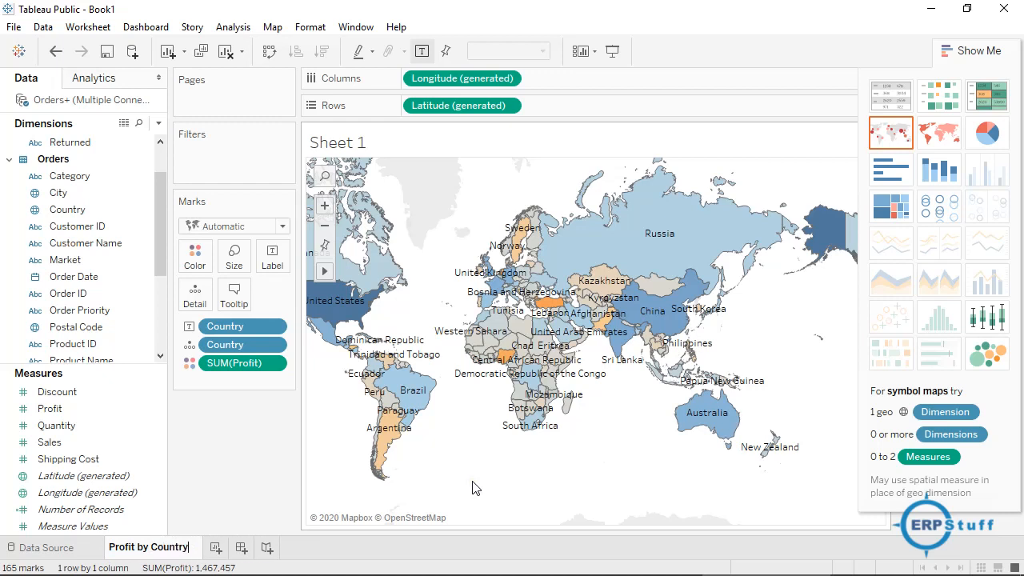
pyautogui.press('Return')
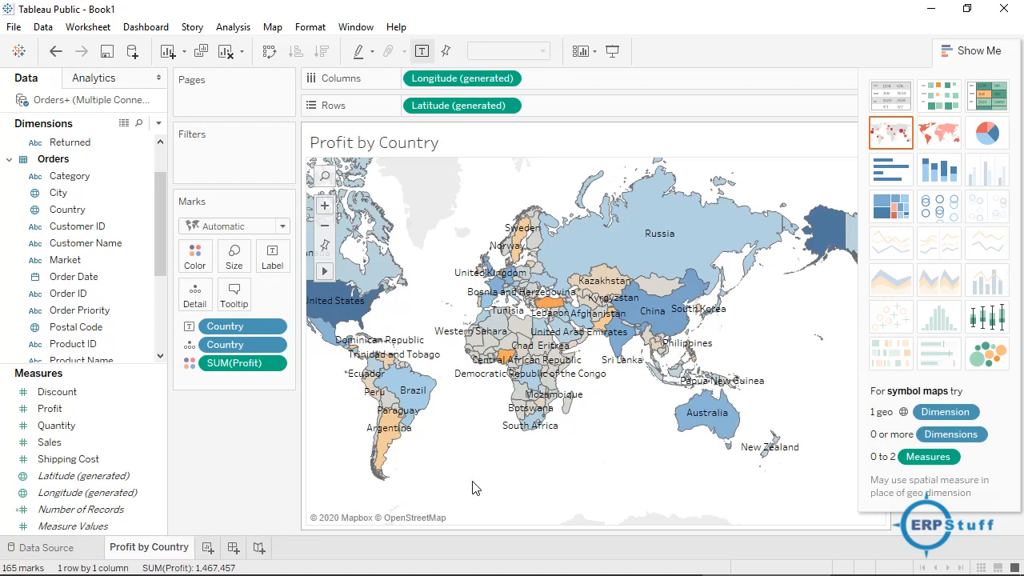
# Create a new worksheet and chart Profit in rows against the year of Order Date in columns.
pyautogui.click(208, 549)
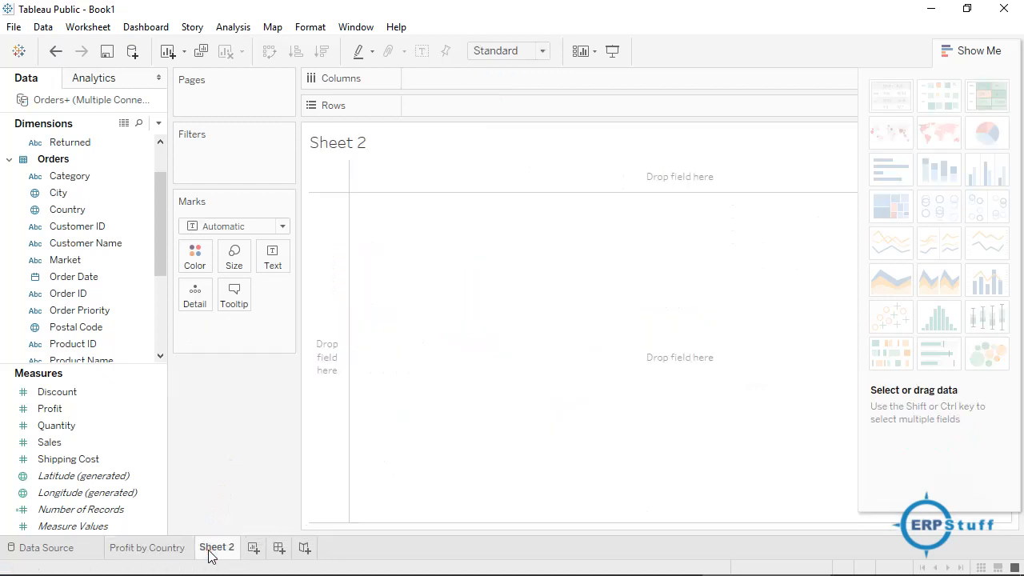
pyautogui.click(90, 280)
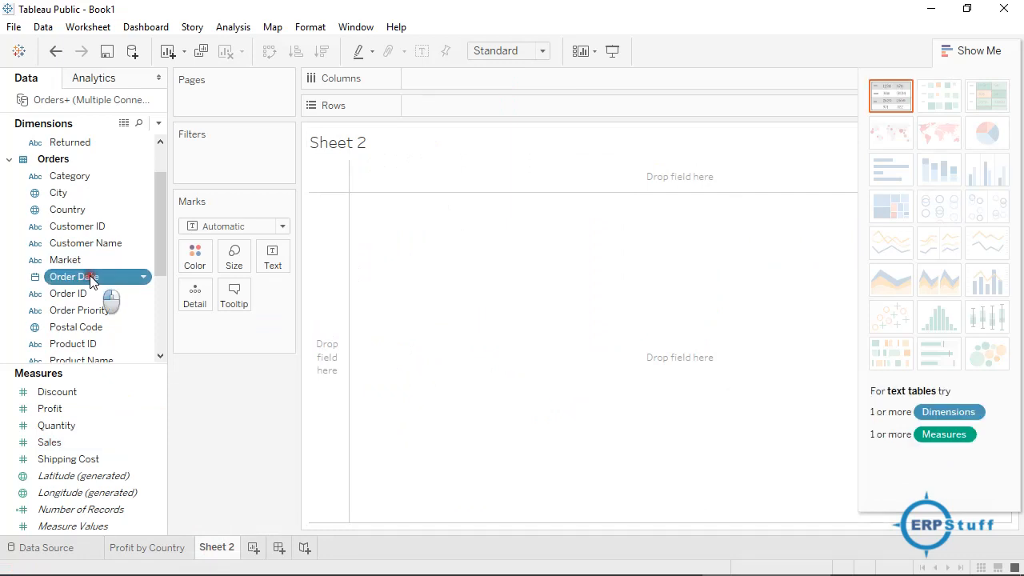
pyautogui.moveTo(90, 280); pyautogui.dragTo(441, 82)
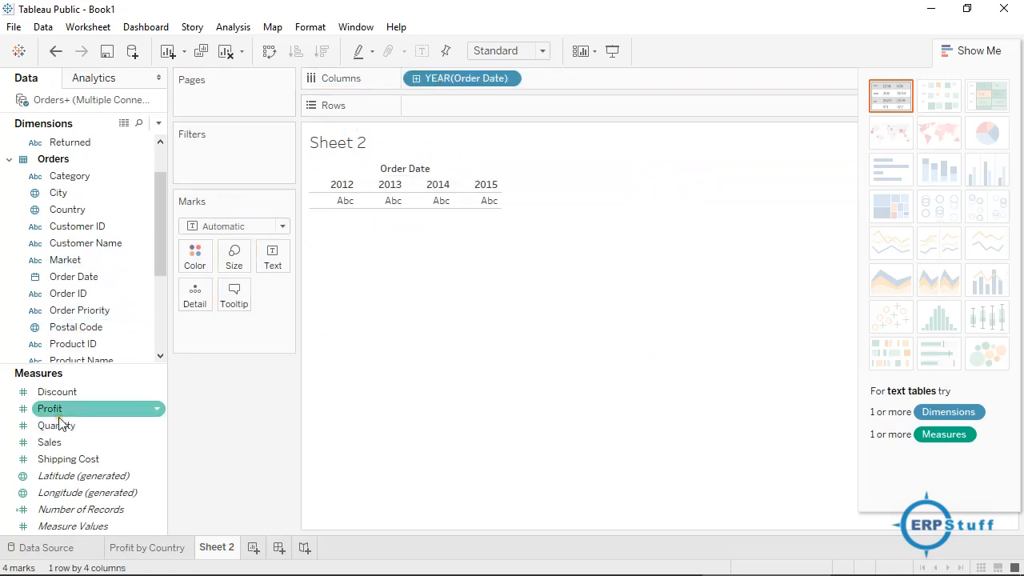
pyautogui.moveTo(58, 414); pyautogui.dragTo(461, 112)
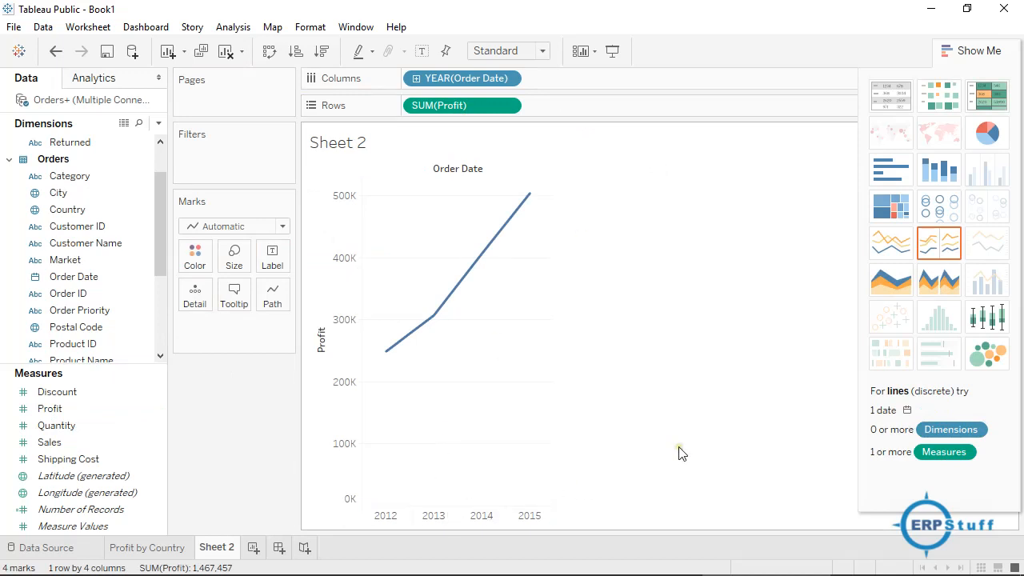
# Drill the Order Date down to quarters and months, and swap the rows and columns of the profit chart.
pyautogui.click(416, 78)
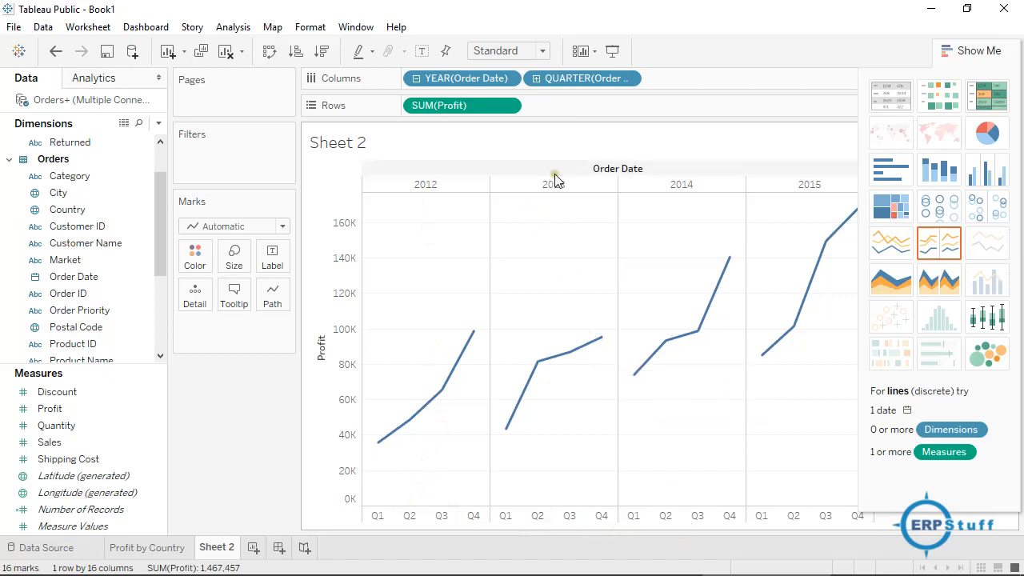
pyautogui.click(536, 79)
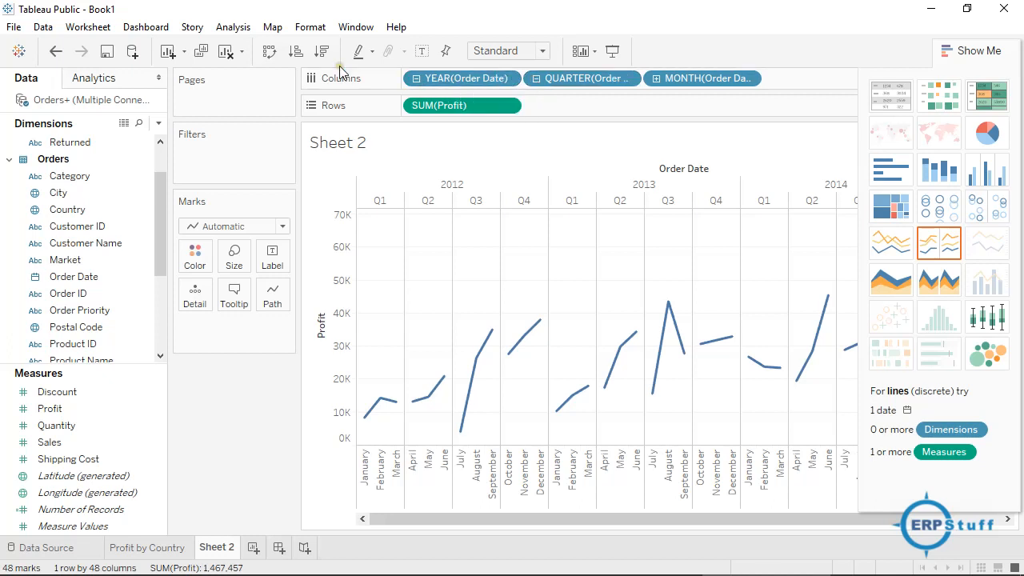
pyautogui.click(269, 52)
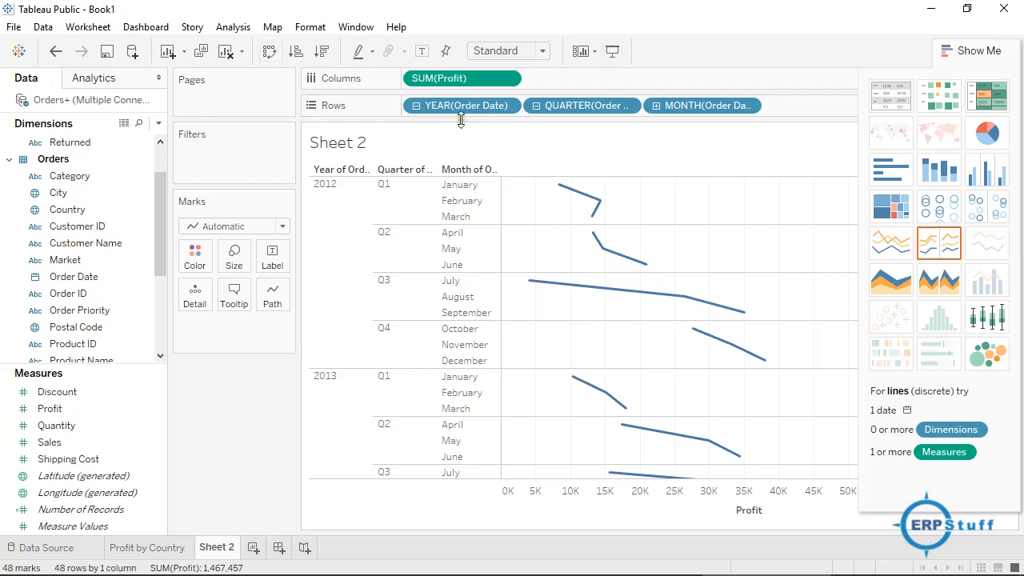
# Remove the year and quarter levels of Order Date, leaving only months, and swap the rows and columns back.
pyautogui.moveTo(466, 111); pyautogui.dragTo(272, 408)
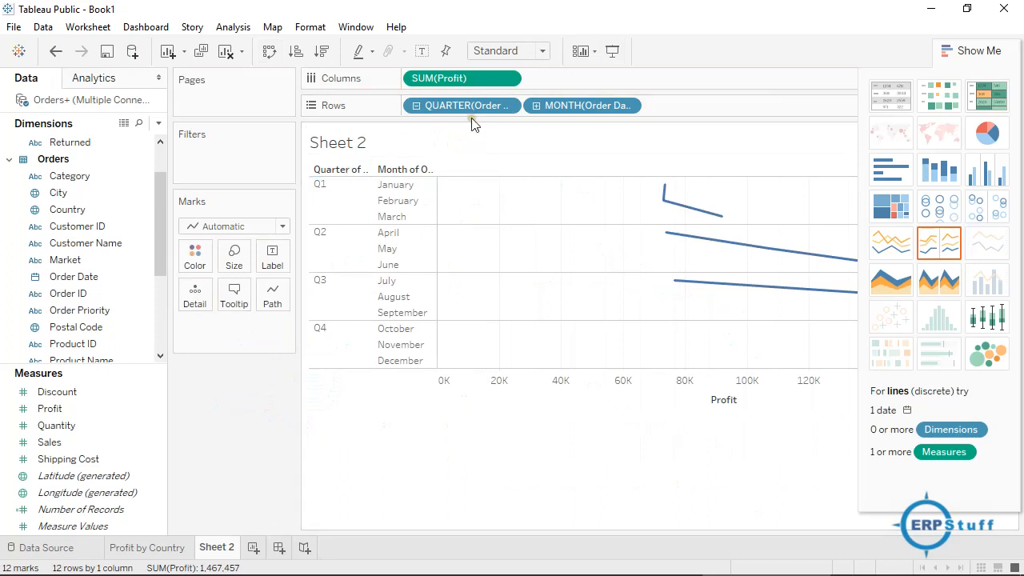
pyautogui.moveTo(465, 105); pyautogui.dragTo(249, 405)
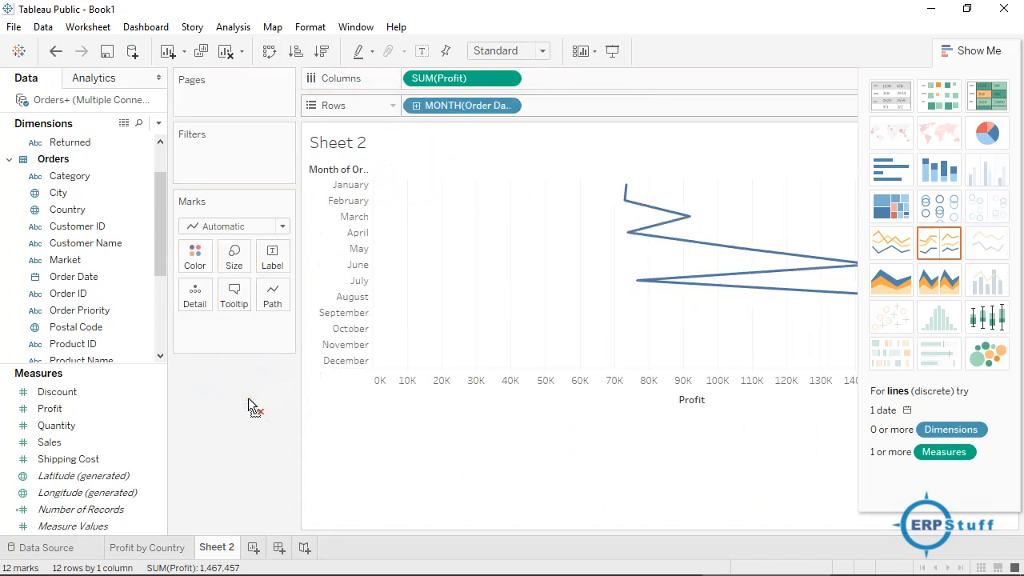
pyautogui.click(268, 51)
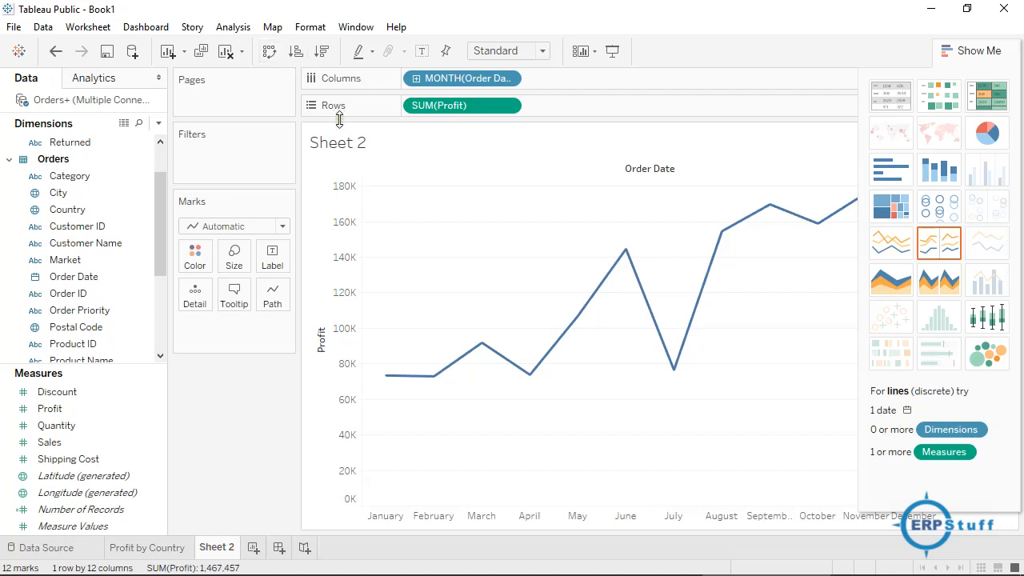
# Rename the Sheet 2 worksheet as "Monthly Wise Pofit".
pyautogui.doubleClick(217, 549)
pyautogui.write('Monthly Wise Po')
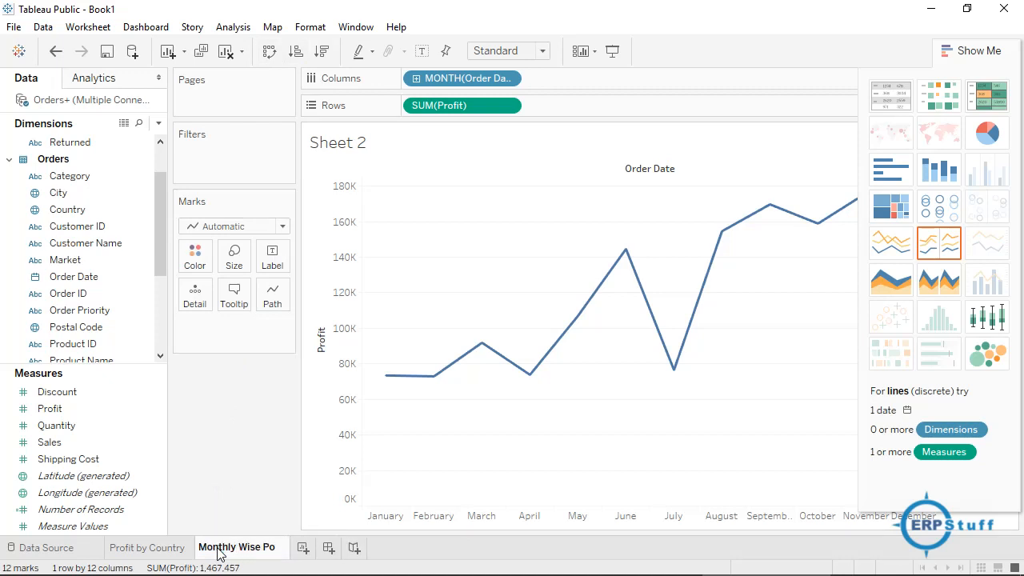
pyautogui.write('fit')
pyautogui.press('Return')
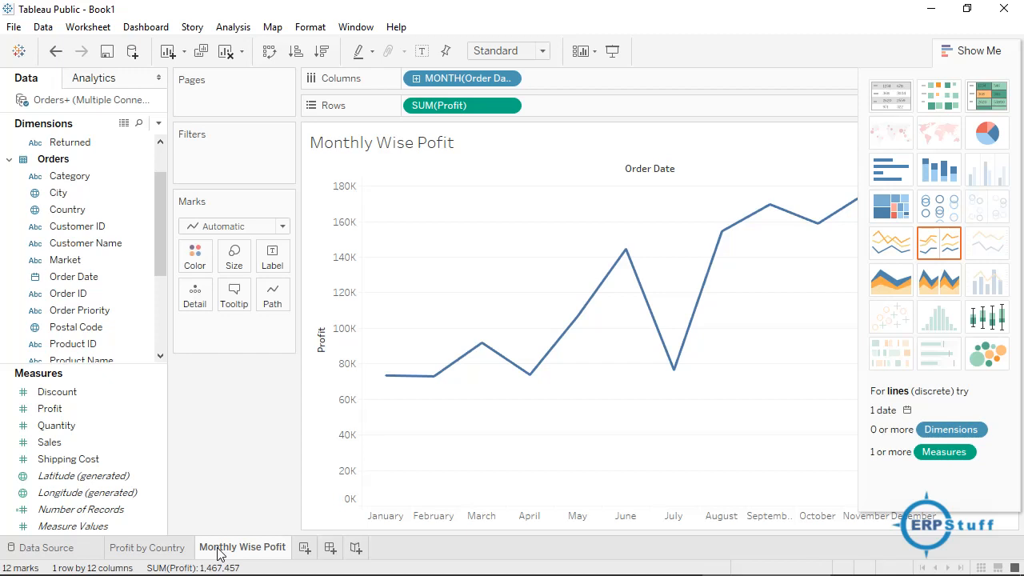
pyautogui.moveTo(114, 425); pyautogui.dragTo(304, 229)
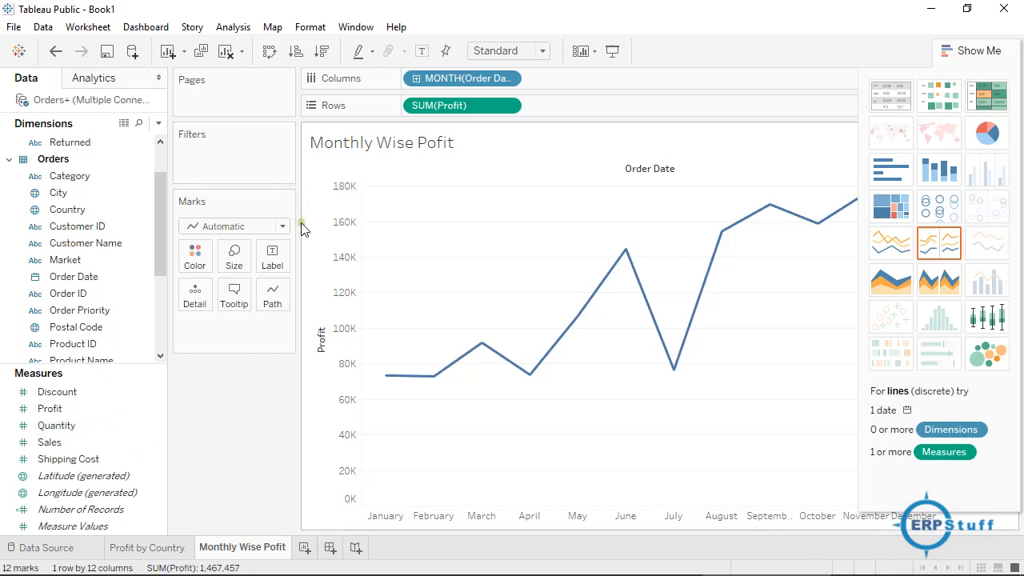
pyautogui.click(508, 79)
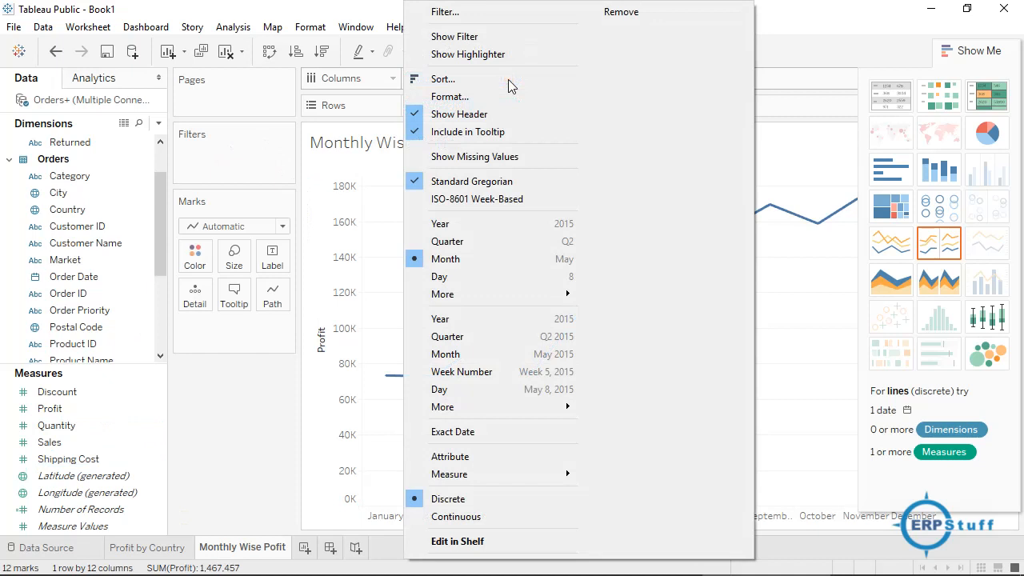
pyautogui.click(281, 148)
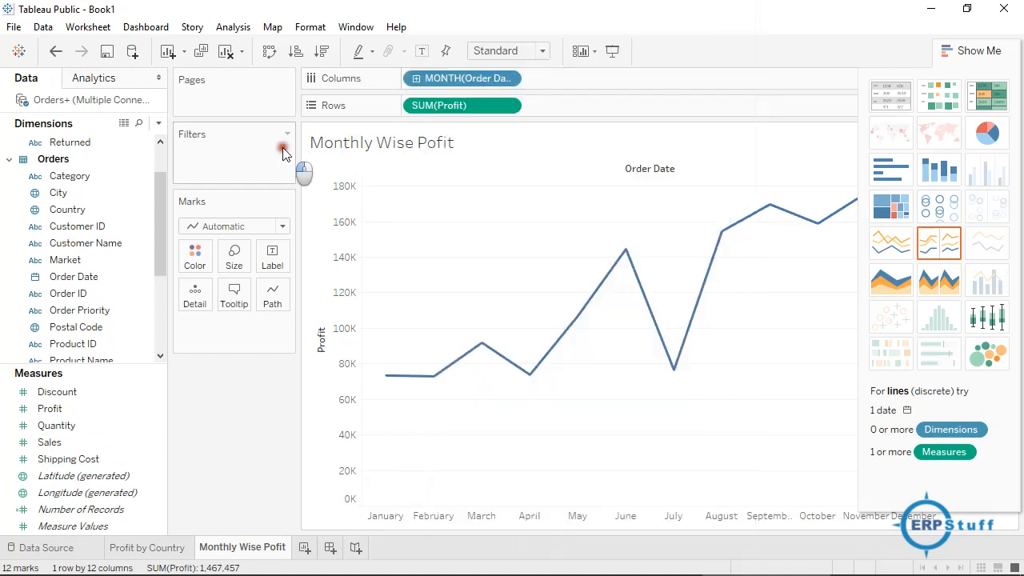
pyautogui.click(506, 108)
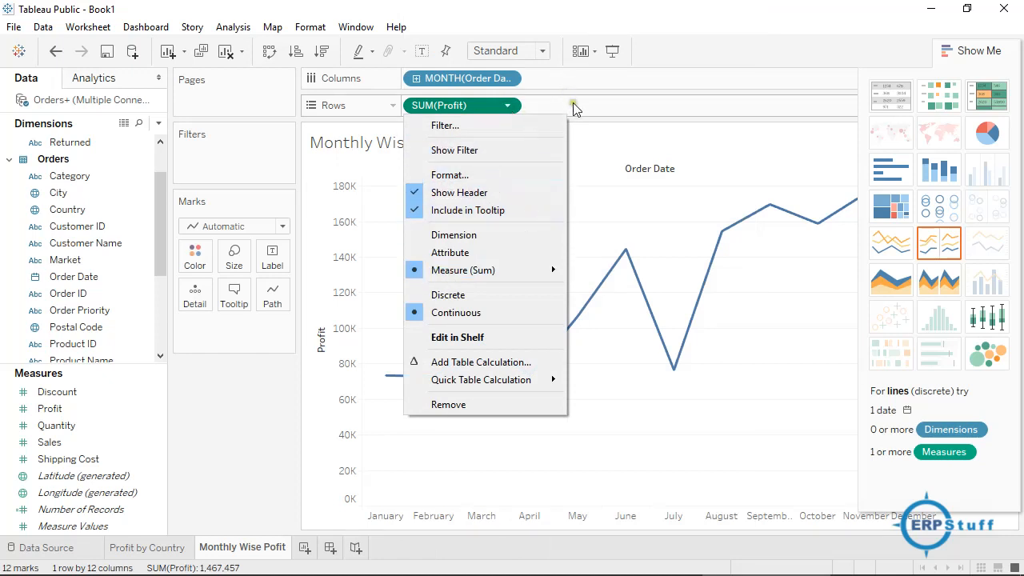
pyautogui.click(595, 103)
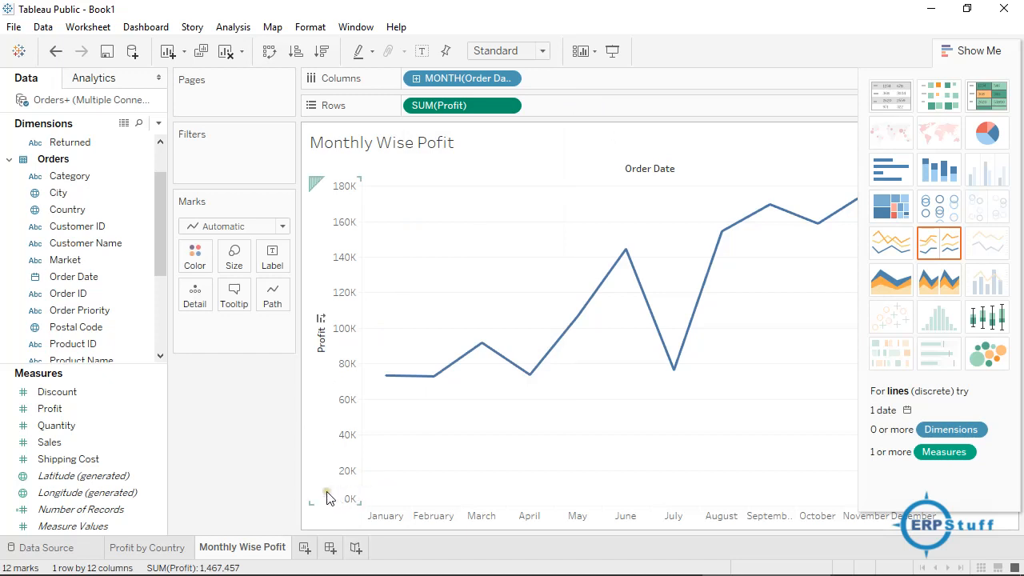
# Create a new dashboard and check its layout settings and size range options.
pyautogui.click(329, 548)
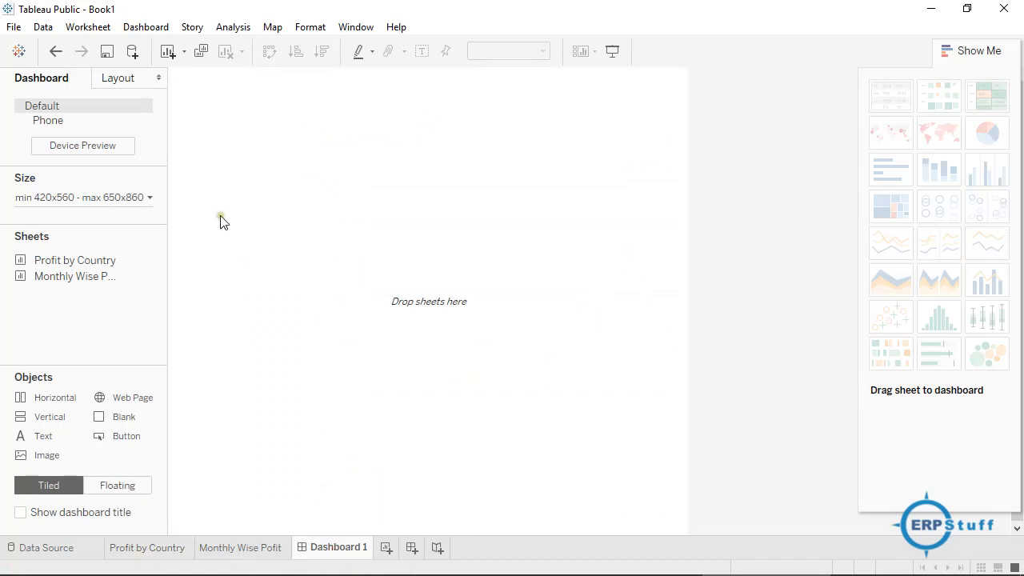
pyautogui.moveTo(40, 277)
pyautogui.click(128, 78)
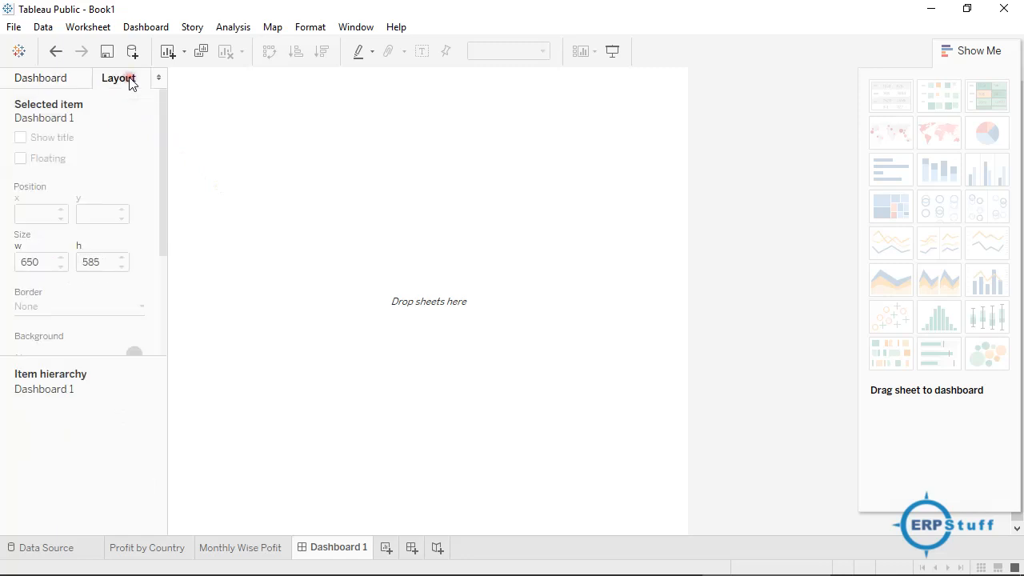
pyautogui.click(54, 80)
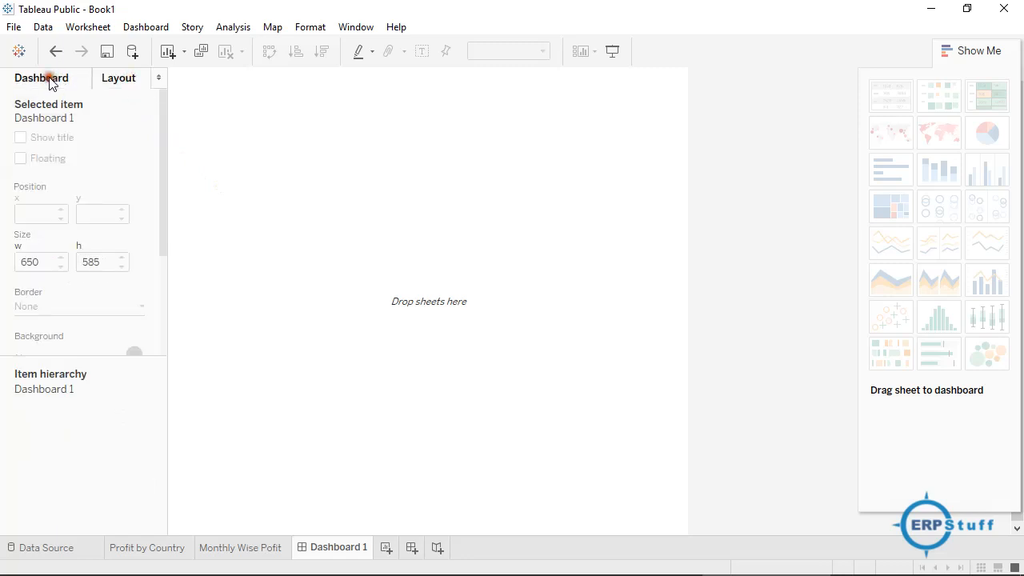
pyautogui.click(149, 198)
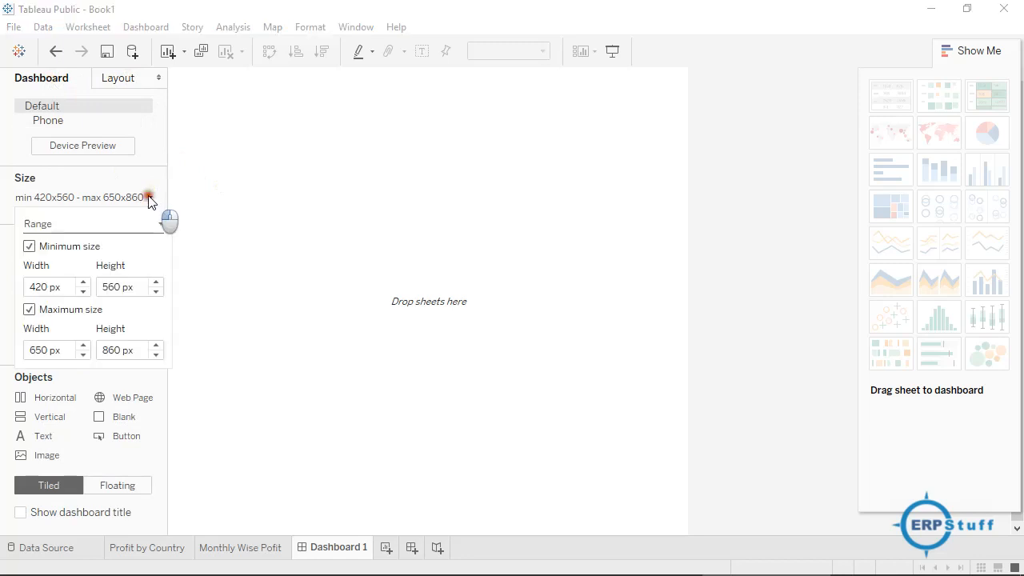
pyautogui.click(150, 197)
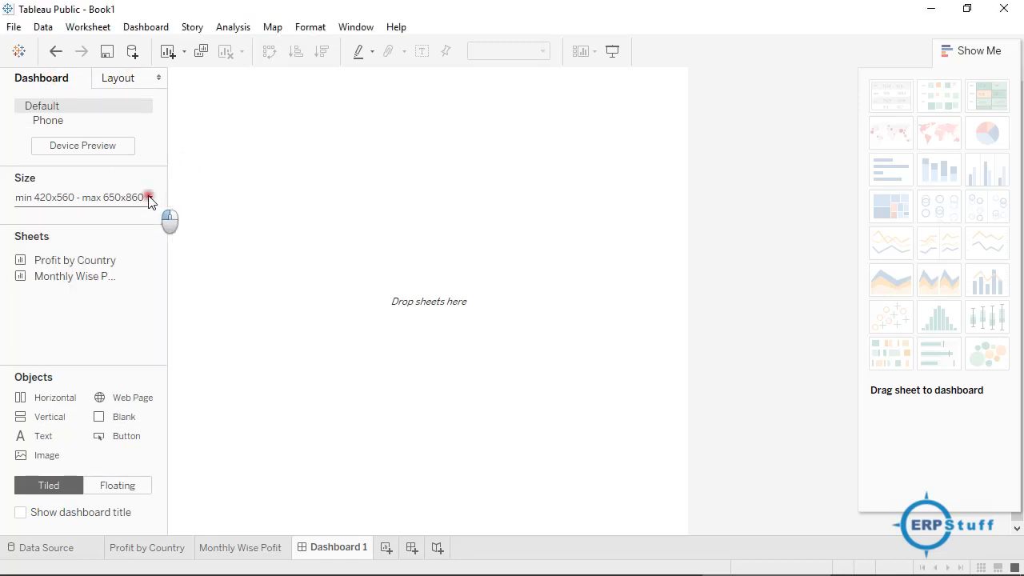
# Add the Profit by Country sheet to the dashboard and place the Monthly Wise Pofit sheet below it.
pyautogui.doubleClick(38, 260)
pyautogui.moveTo(43, 264); pyautogui.dragTo(284, 217)
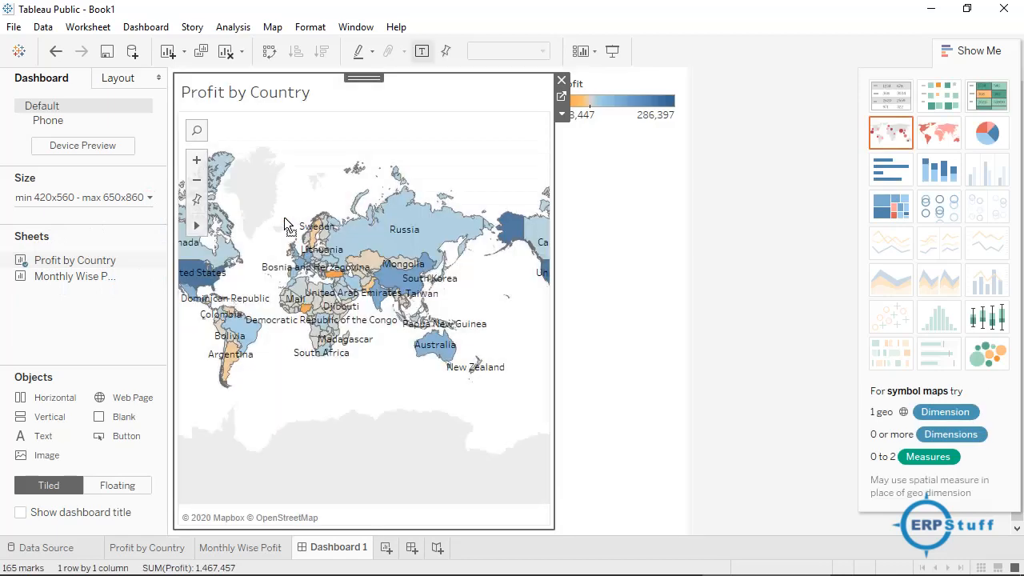
pyautogui.moveTo(80, 278)
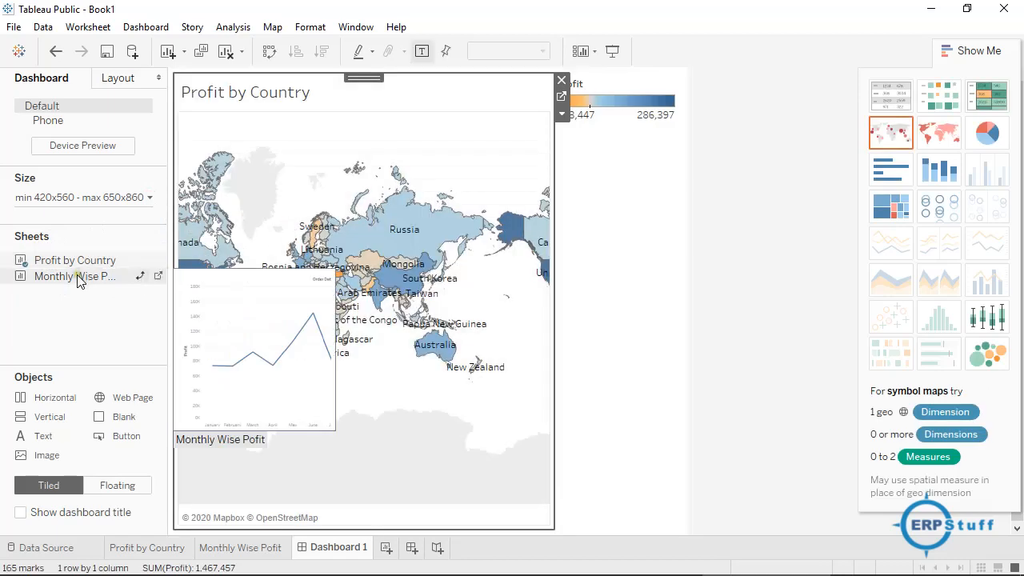
pyautogui.moveTo(80, 277); pyautogui.dragTo(376, 358)
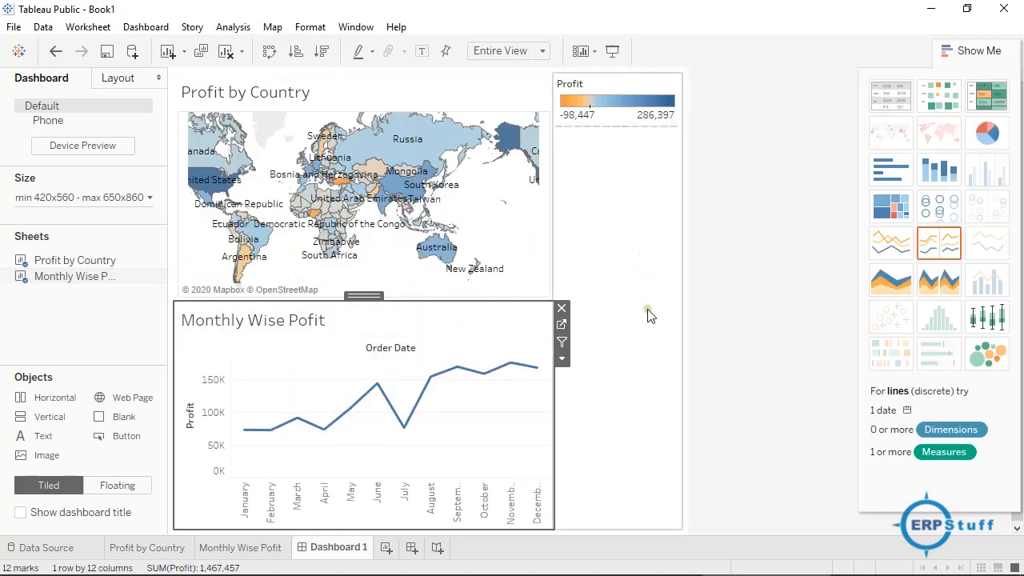
pyautogui.click(725, 332)
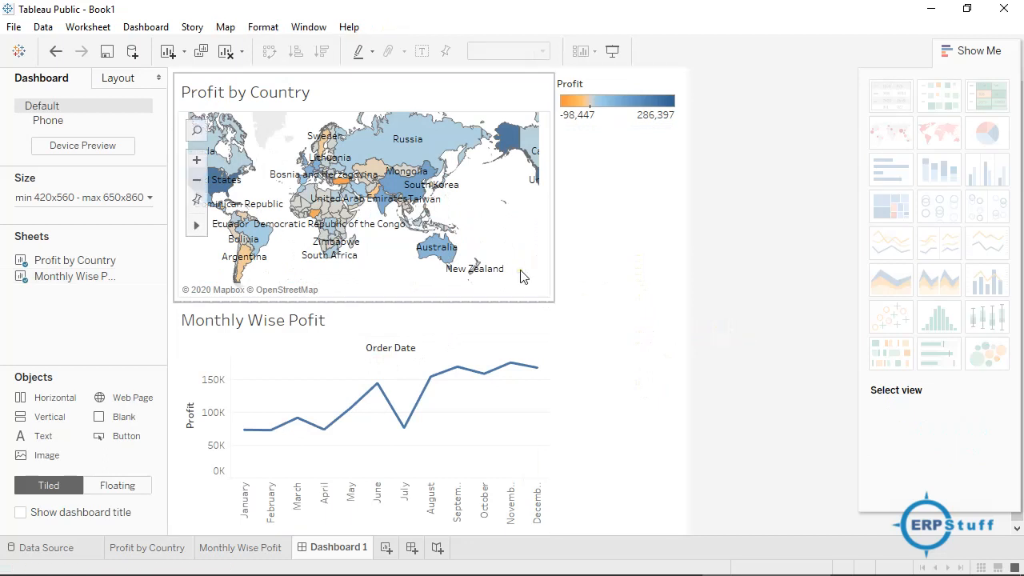
pyautogui.click(510, 232)
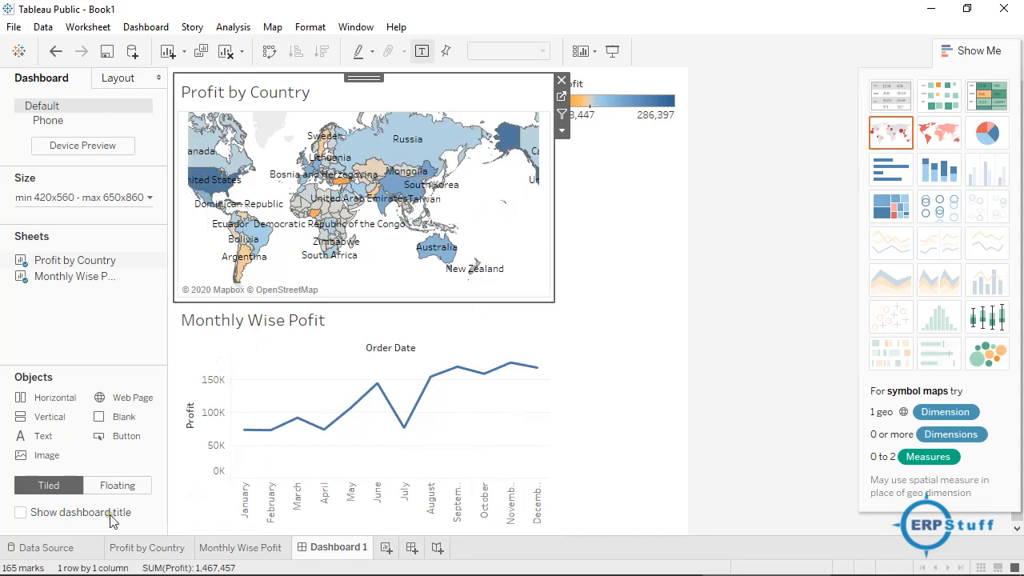
# Add Region as a filter on the Profit by Country worksheet with all regions selected.
pyautogui.click(138, 549)
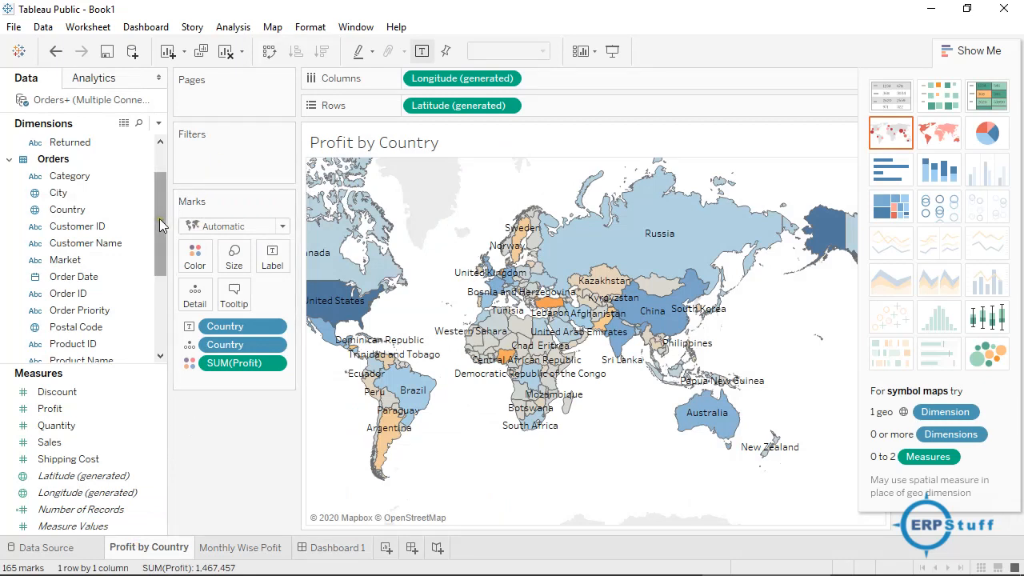
pyautogui.moveTo(159, 218); pyautogui.dragTo(162, 256)
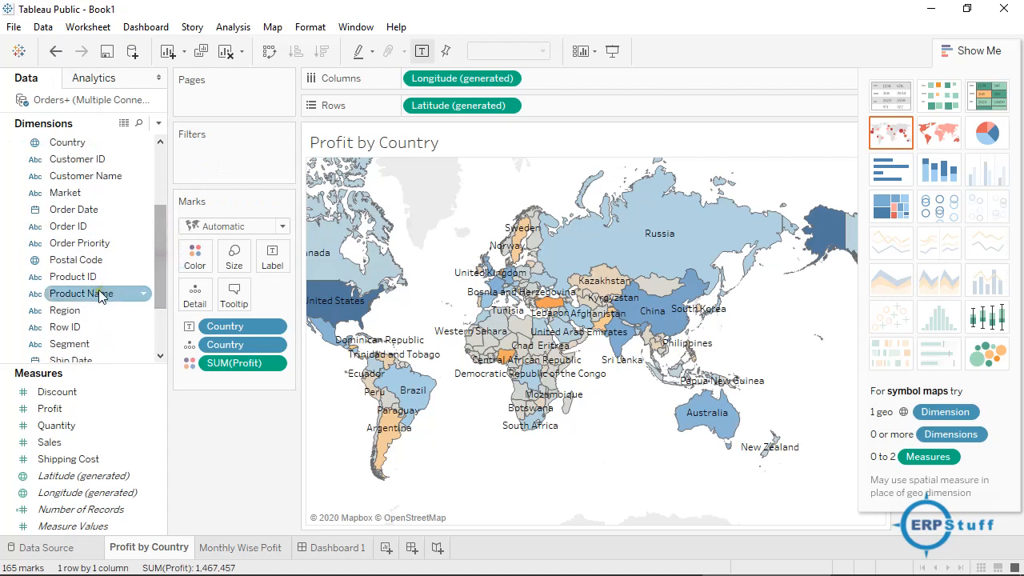
pyautogui.moveTo(64, 320); pyautogui.dragTo(201, 163)
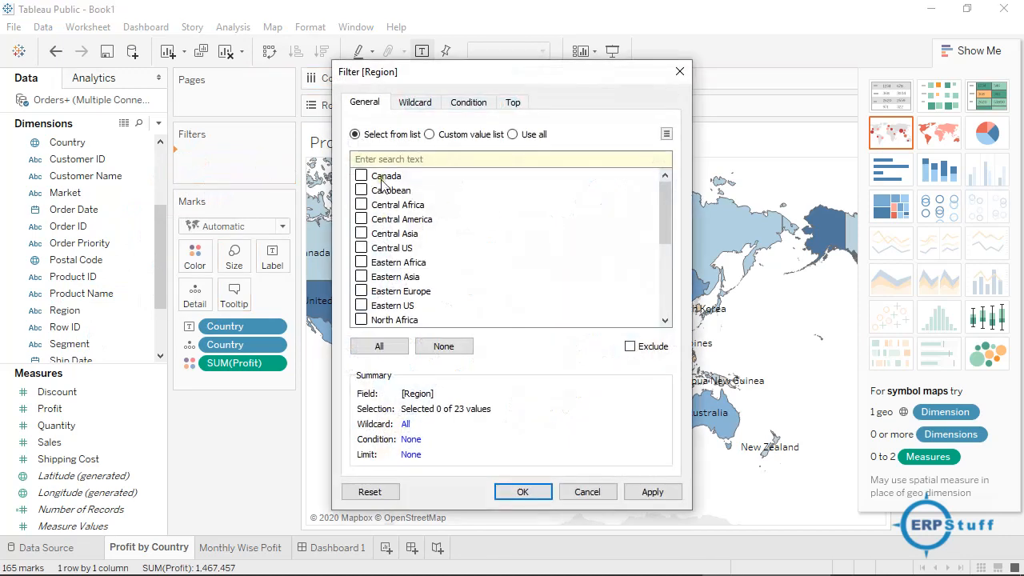
pyautogui.click(393, 350)
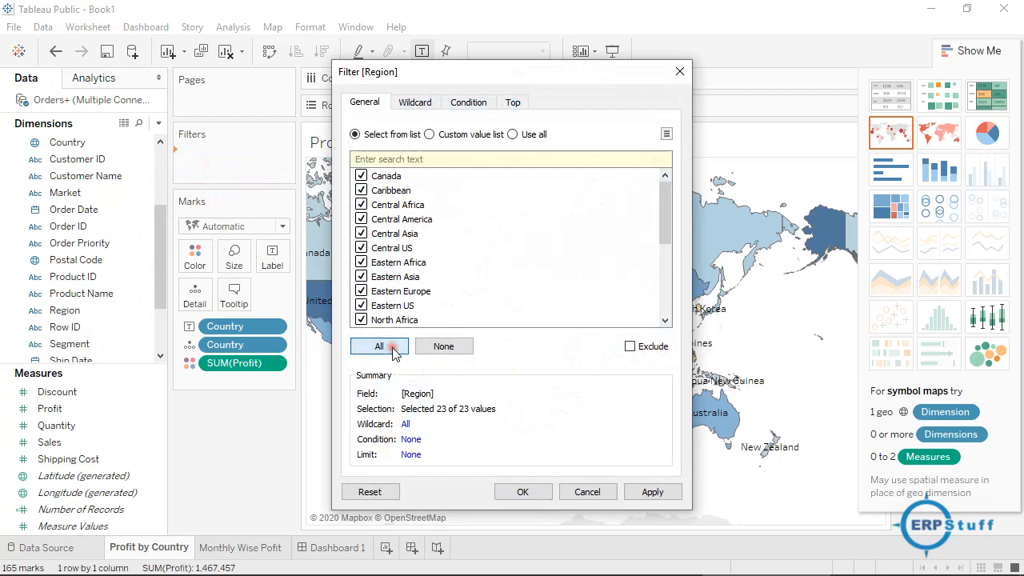
pyautogui.click(523, 491)
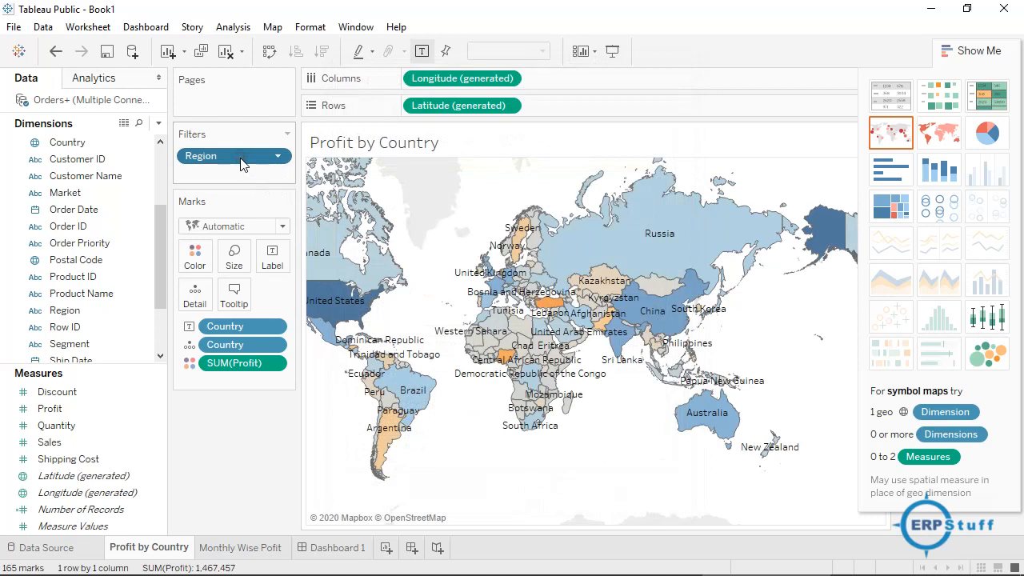
pyautogui.click(277, 156)
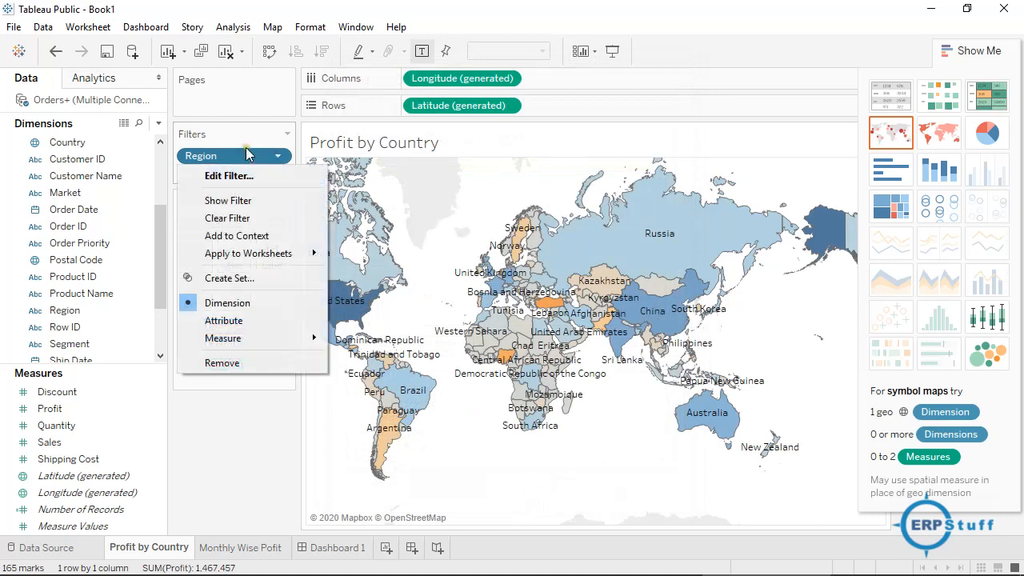
pyautogui.click(209, 152)
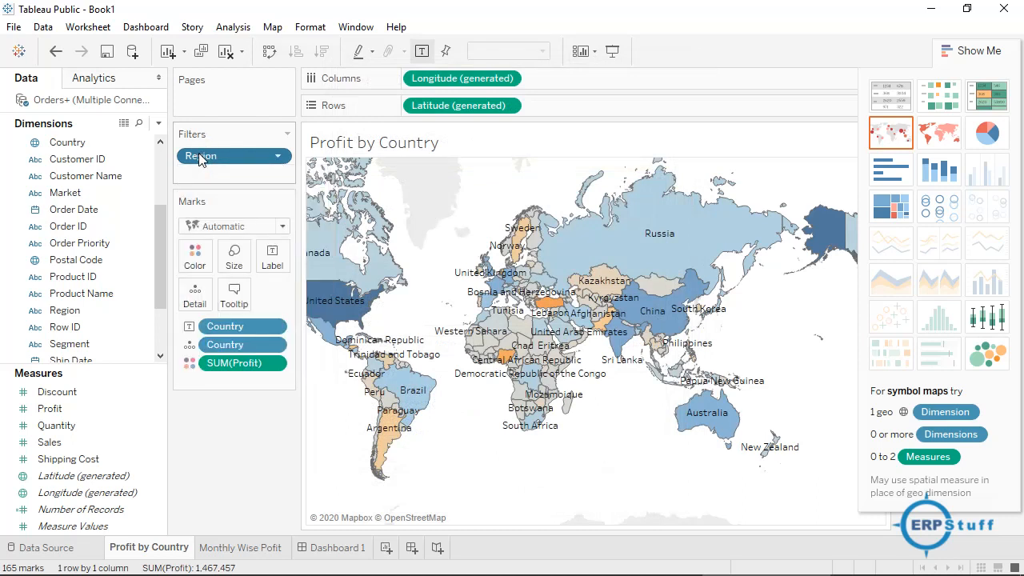
# Hide the chart suggestions and show the Region filter list beside the Profit by Country map.
pyautogui.click(988, 43)
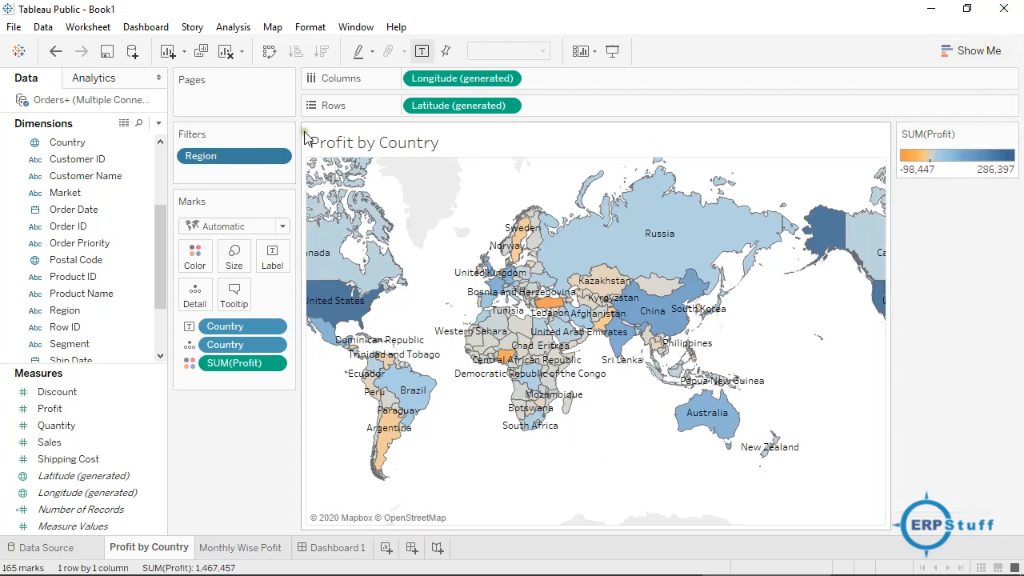
pyautogui.click(255, 155)
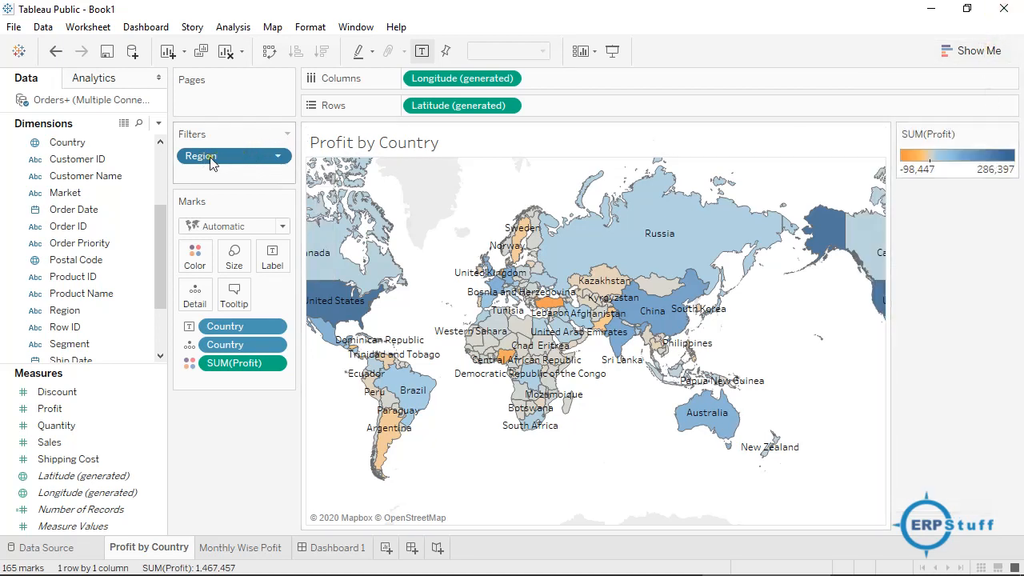
pyautogui.click(278, 156)
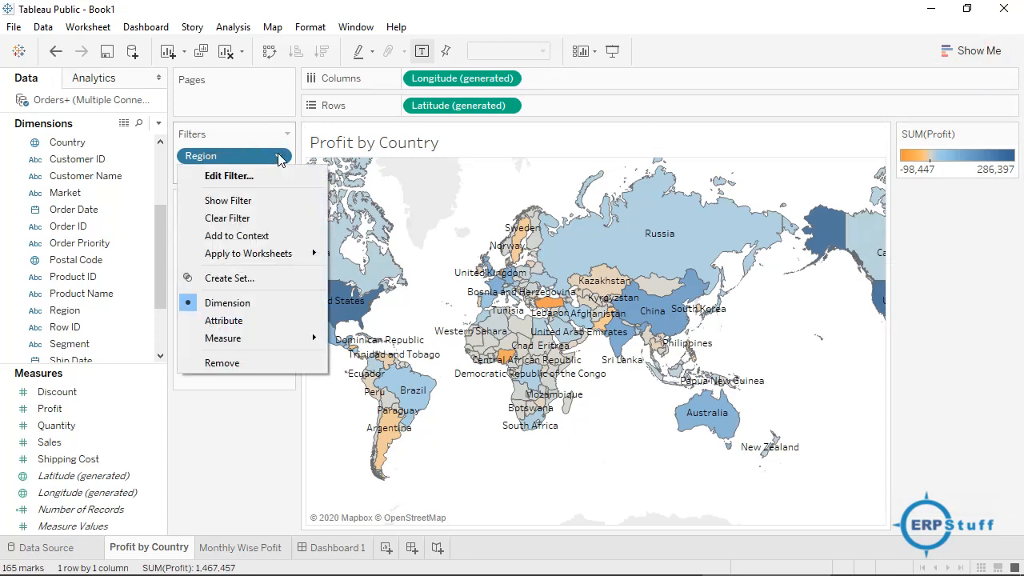
pyautogui.click(232, 176)
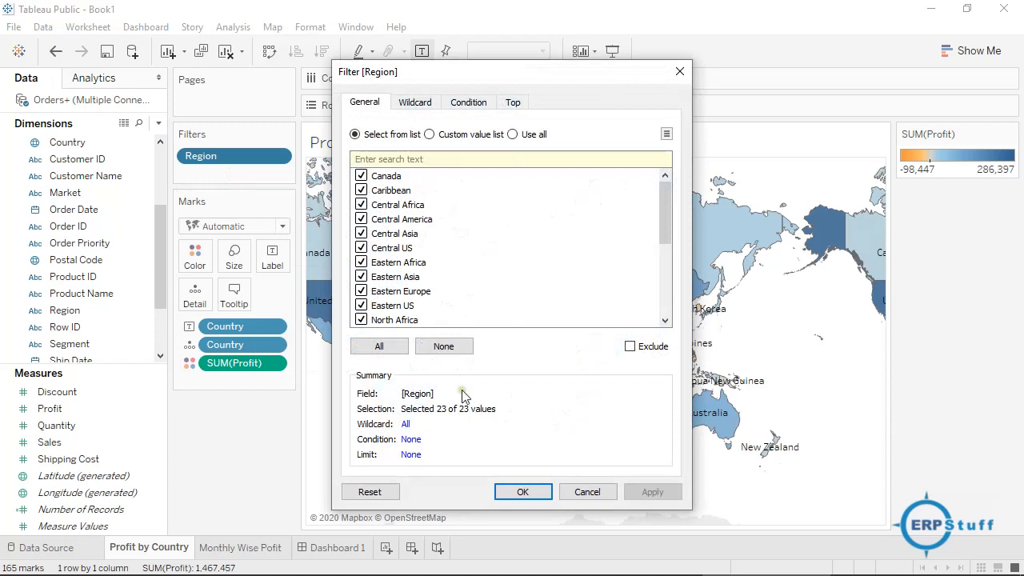
pyautogui.click(587, 491)
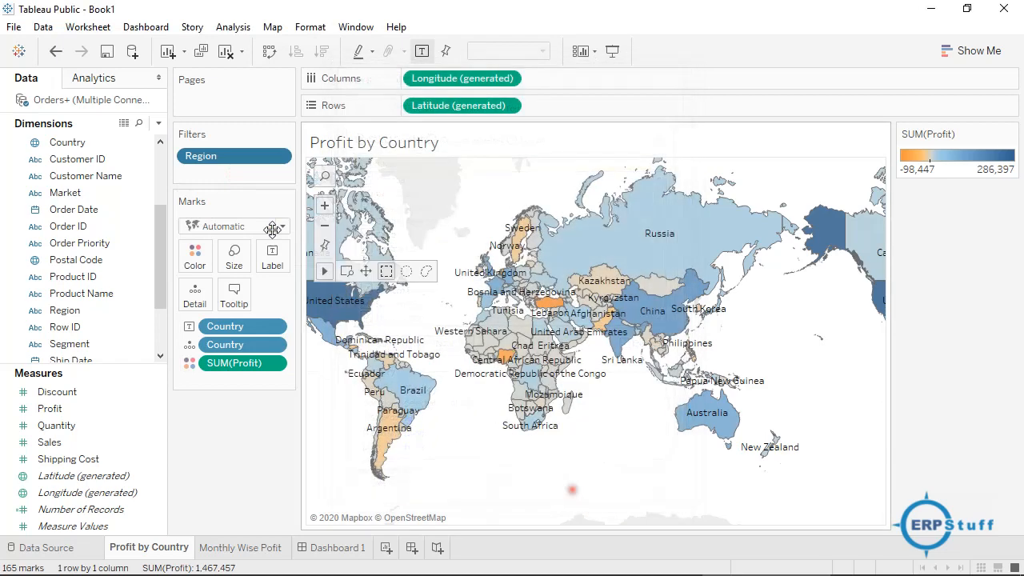
pyautogui.click(278, 156)
pyautogui.click(244, 199)
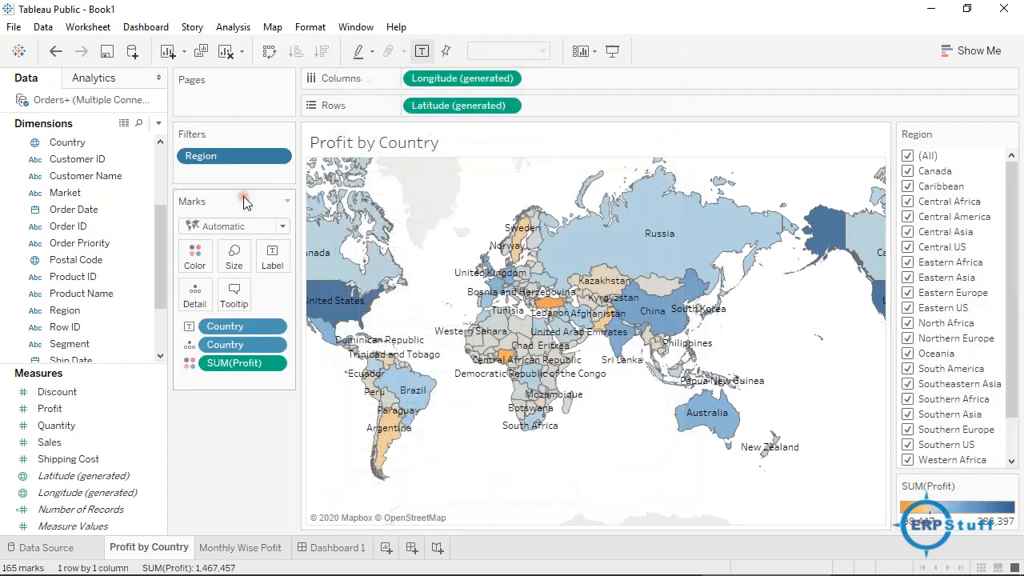
# Limit the Region filter to Canada, Caribbean and Central Africa.
pyautogui.click(909, 156)
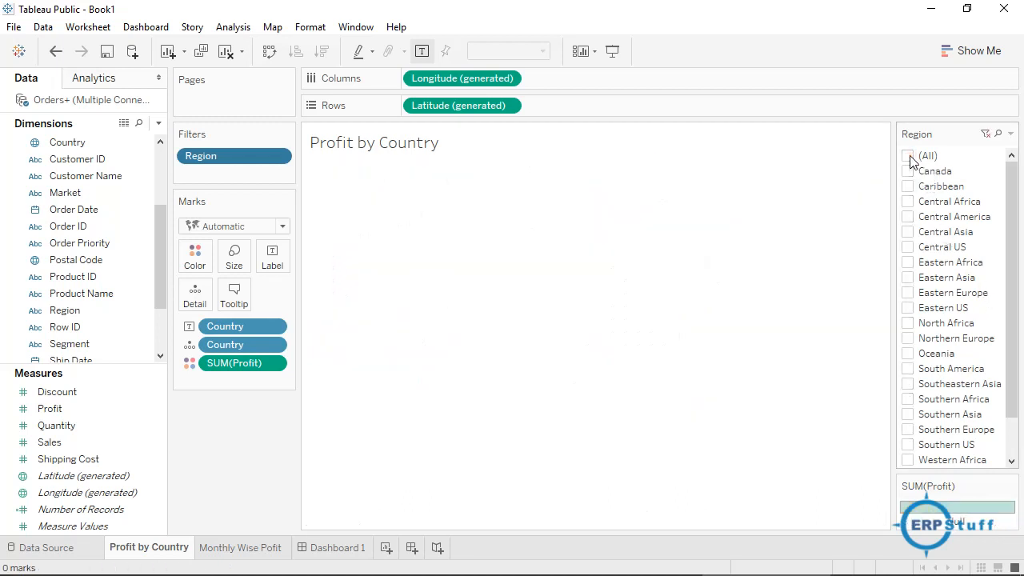
pyautogui.click(908, 171)
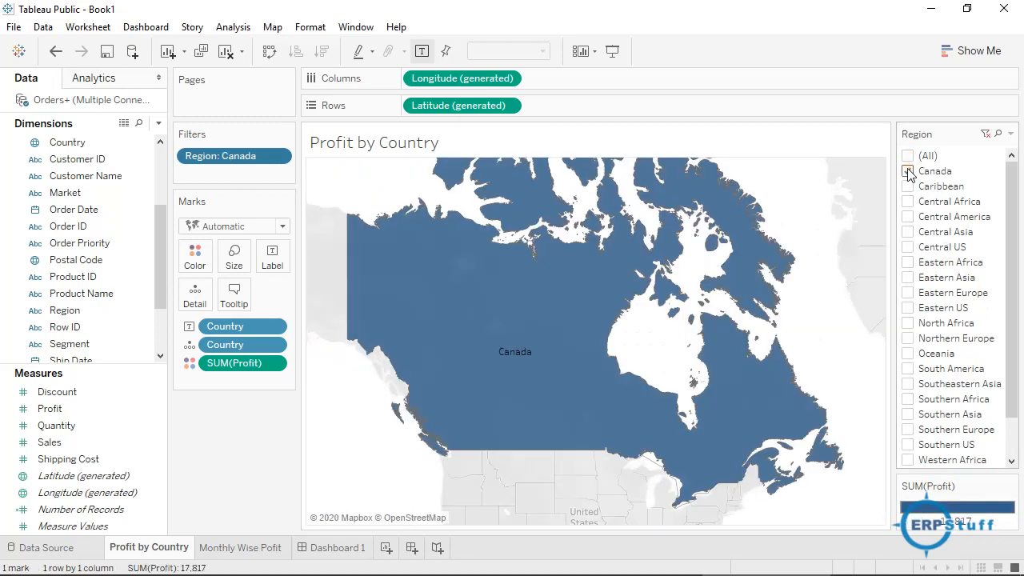
pyautogui.click(908, 187)
pyautogui.click(908, 202)
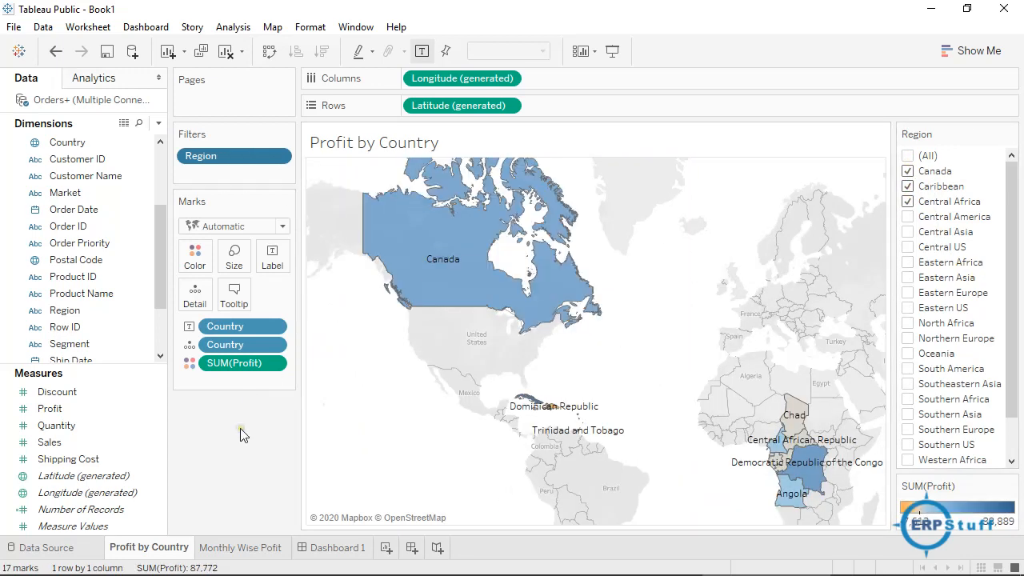
# Remove the Profit by Country map from the dashboard and place it above the monthly chart again to bring in its Region filter.
pyautogui.click(335, 545)
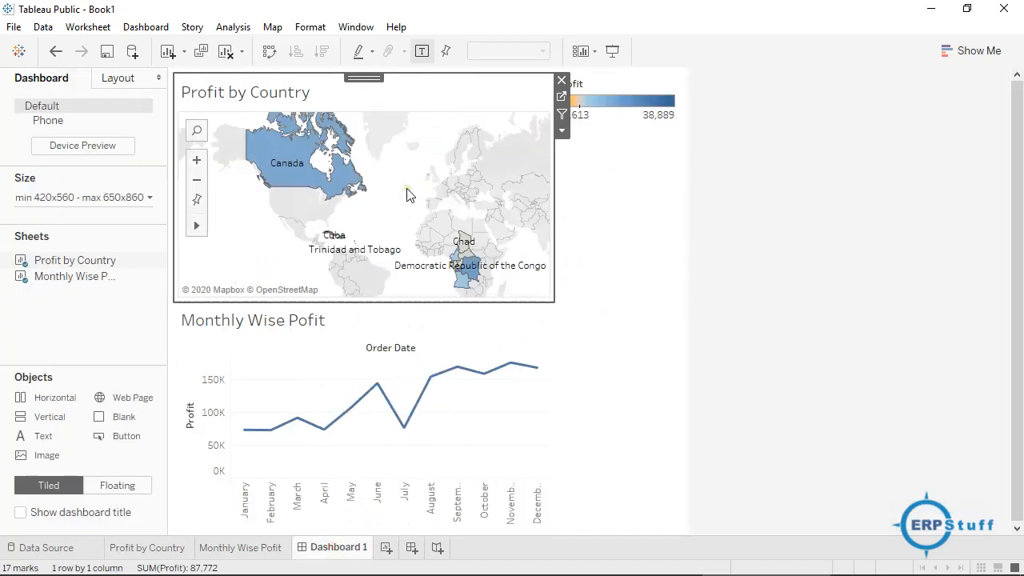
pyautogui.moveTo(406, 189); pyautogui.dragTo(87, 324)
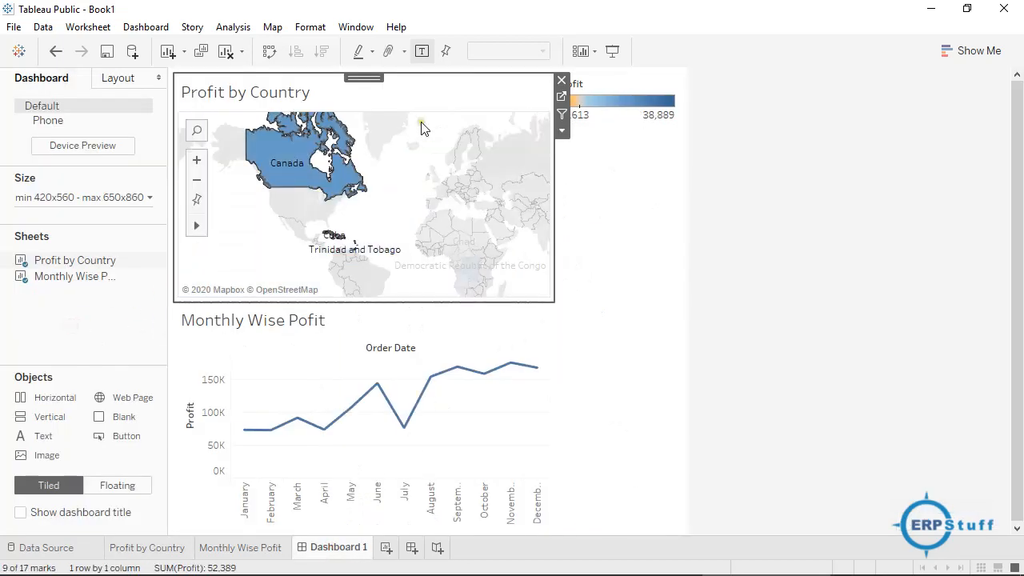
pyautogui.moveTo(366, 77); pyautogui.dragTo(80, 324)
pyautogui.moveTo(67, 268)
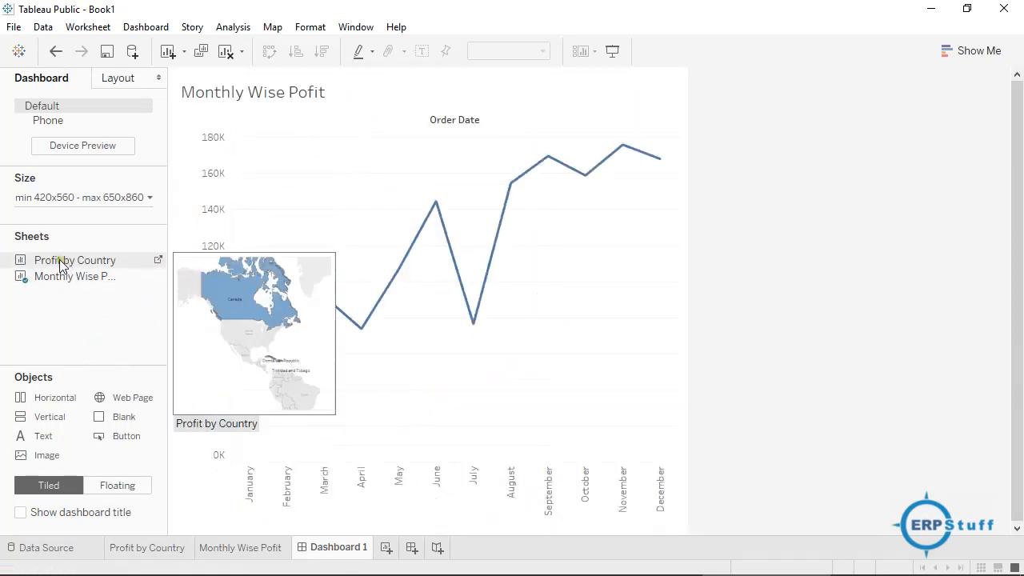
pyautogui.moveTo(61, 265); pyautogui.dragTo(356, 130)
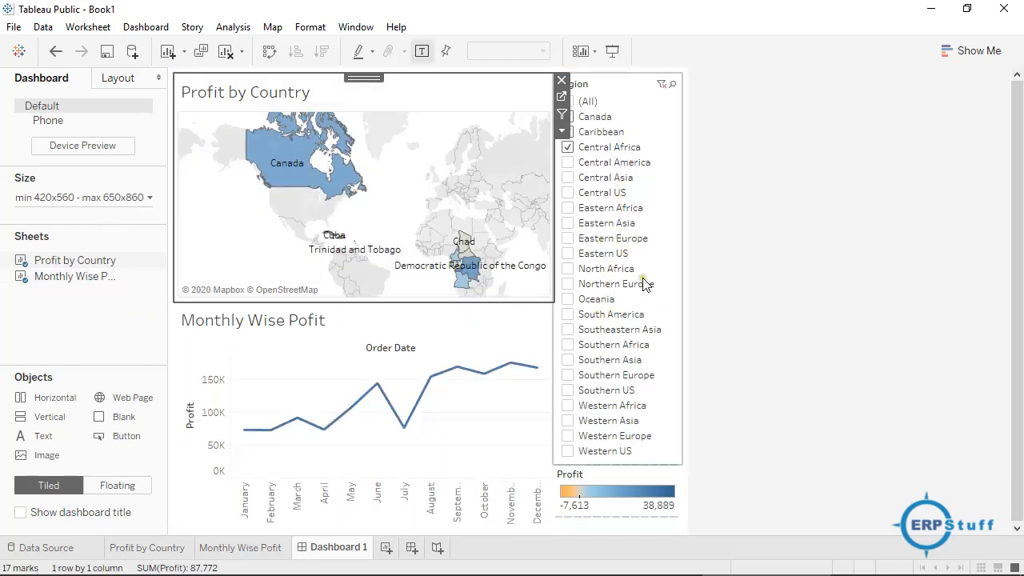
pyautogui.click(587, 102)
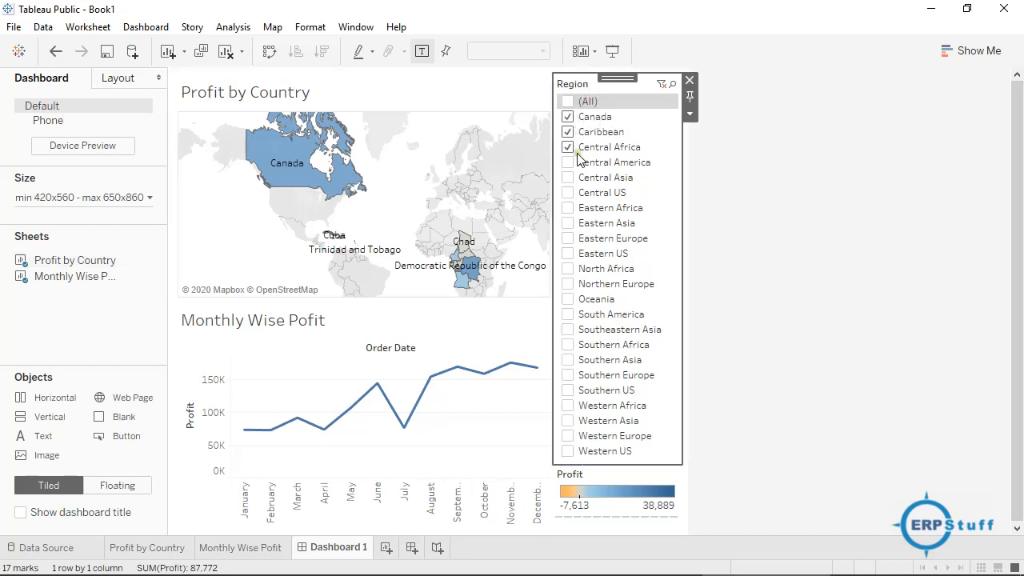
# Change the Region filter to Caribbean, Central Africa, Central America, Central Asia and Eastern Africa.
pyautogui.click(568, 117)
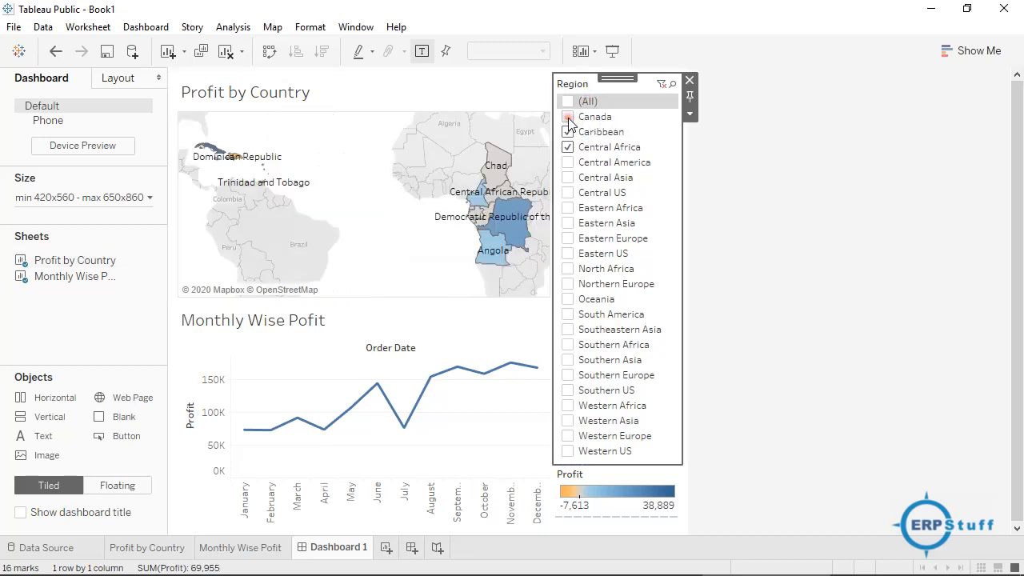
pyautogui.click(568, 162)
pyautogui.click(568, 177)
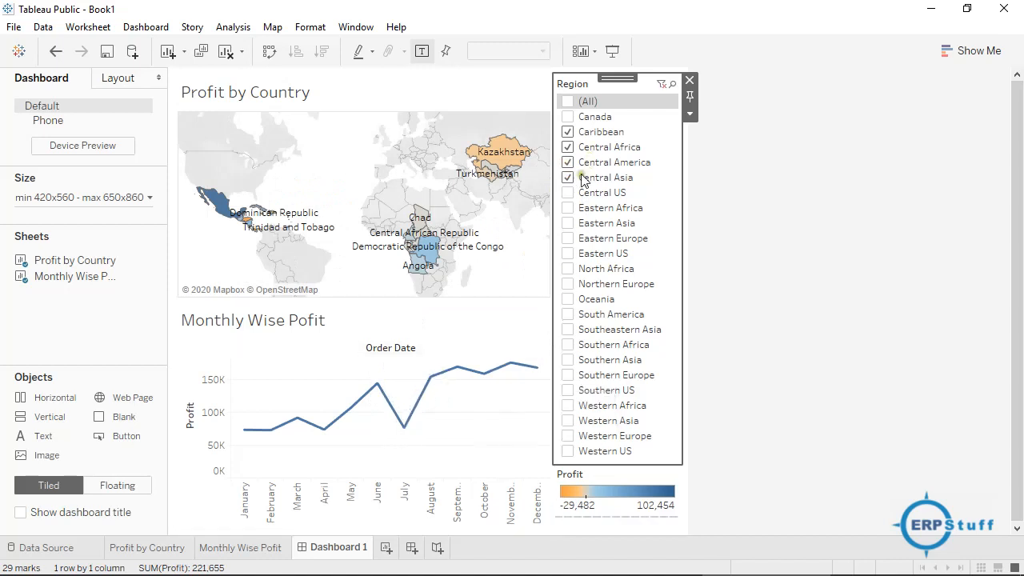
pyautogui.click(568, 208)
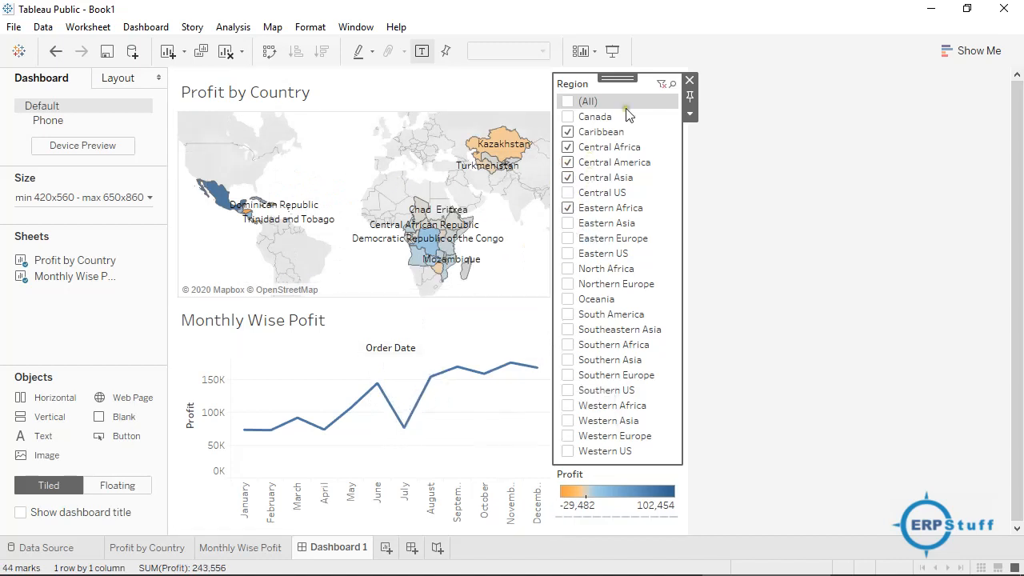
# Reset the Region filter to all regions and apply it to all worksheets using related data sources.
pyautogui.click(663, 85)
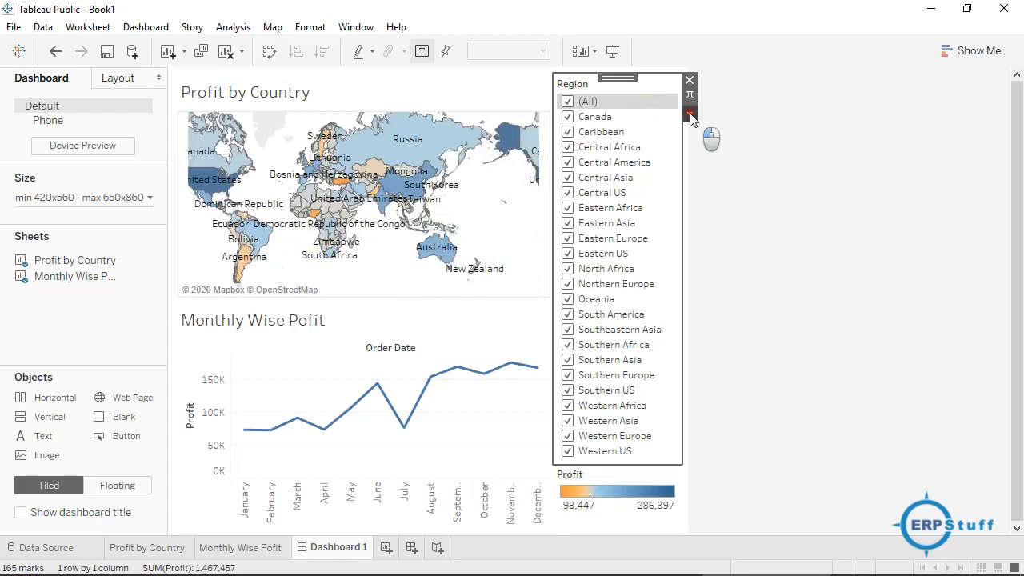
pyautogui.click(690, 113)
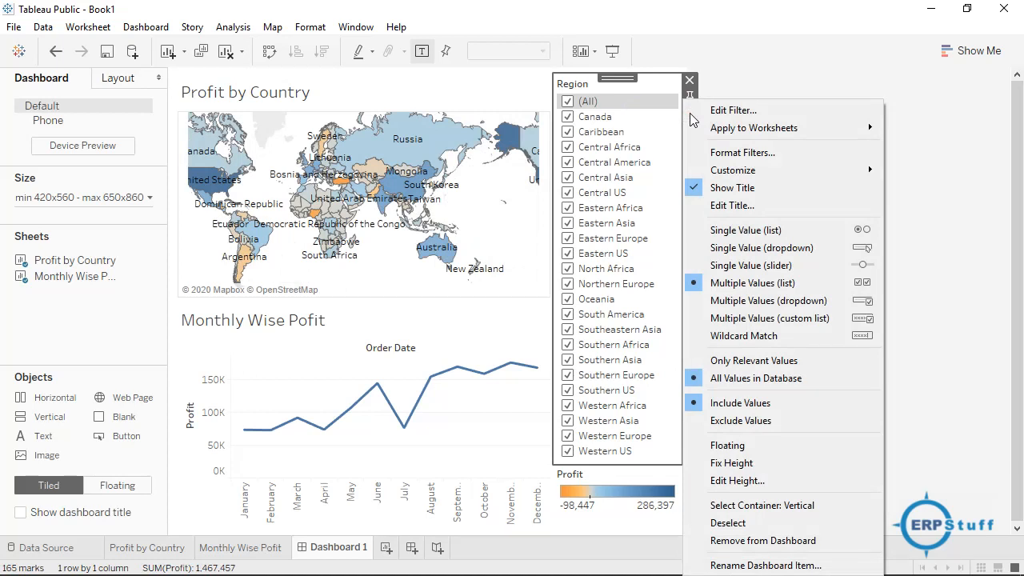
pyautogui.click(516, 96)
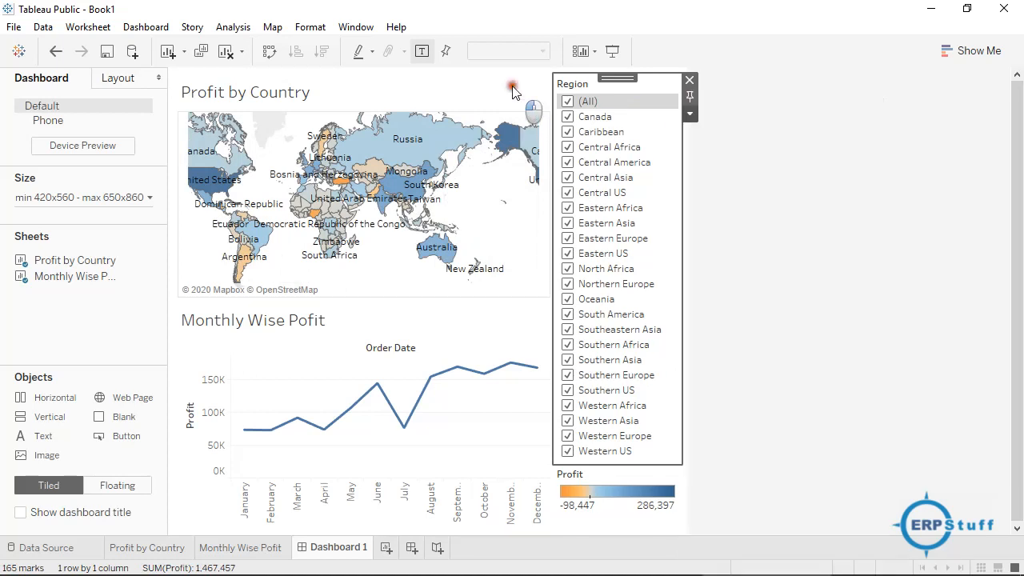
pyautogui.click(690, 113)
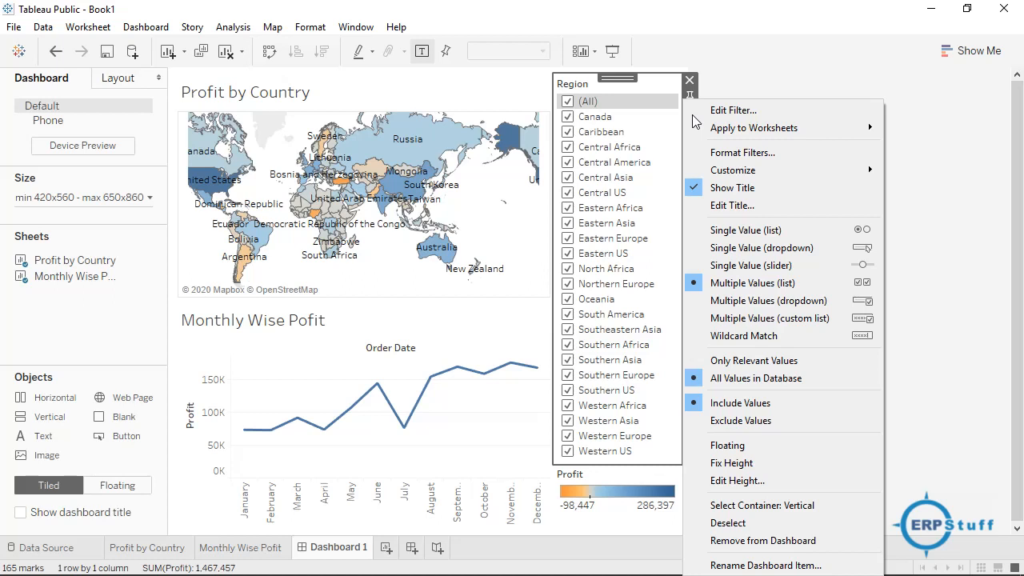
pyautogui.moveTo(733, 132)
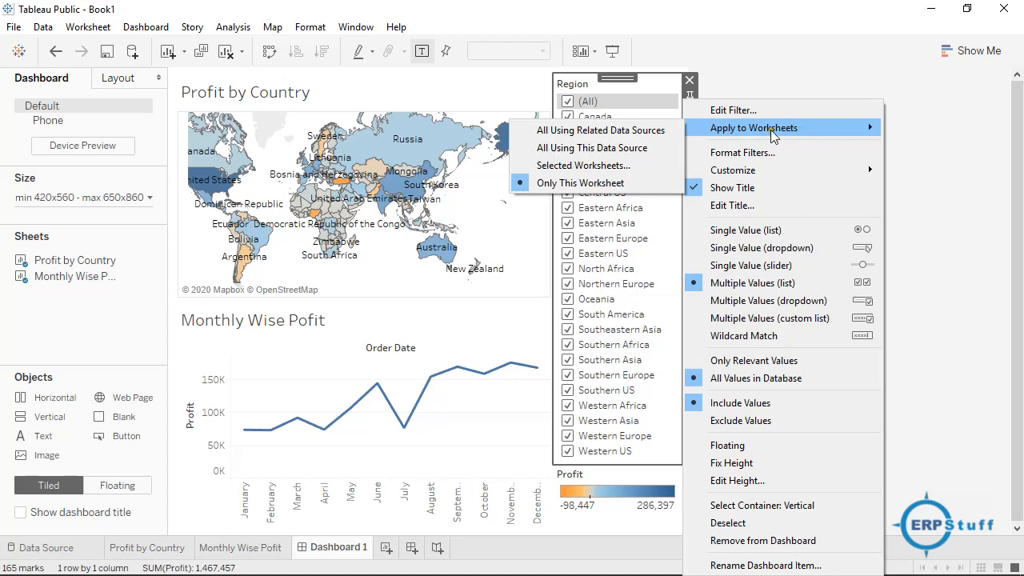
pyautogui.click(610, 133)
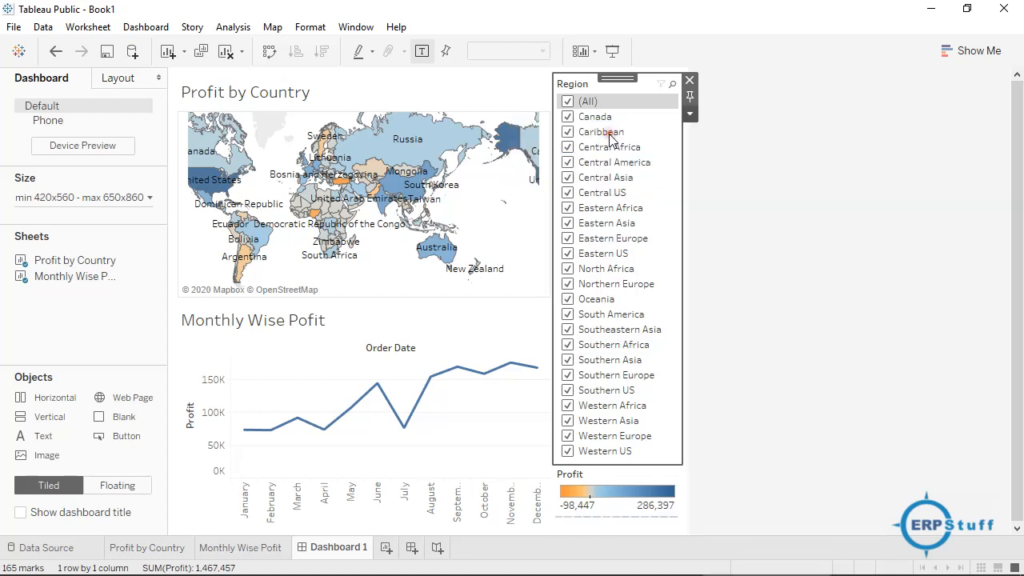
# Exclude Canada and Caribbean in the Region filter, keeping every other region selected.
pyautogui.click(569, 102)
pyautogui.click(568, 102)
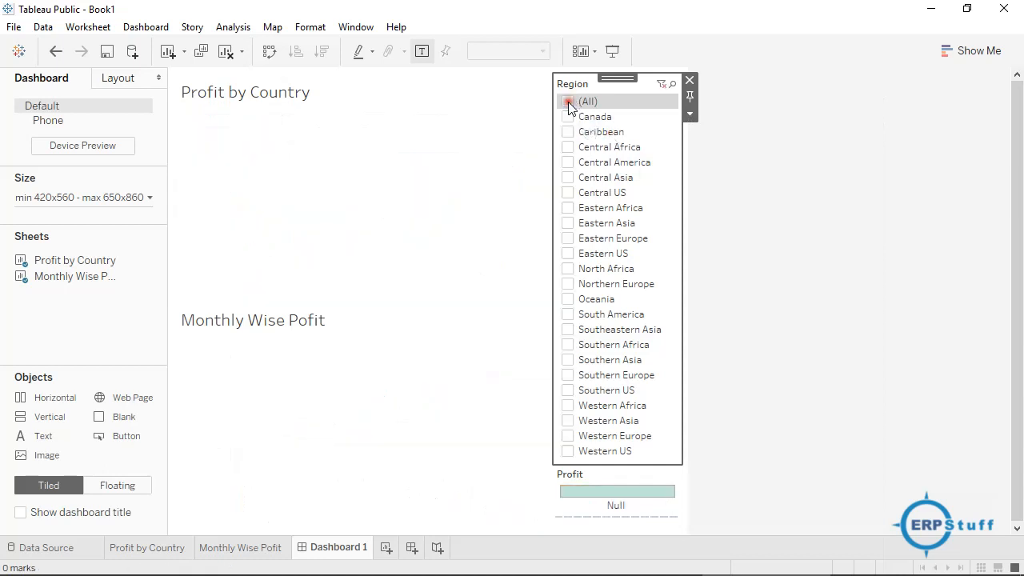
pyautogui.click(567, 117)
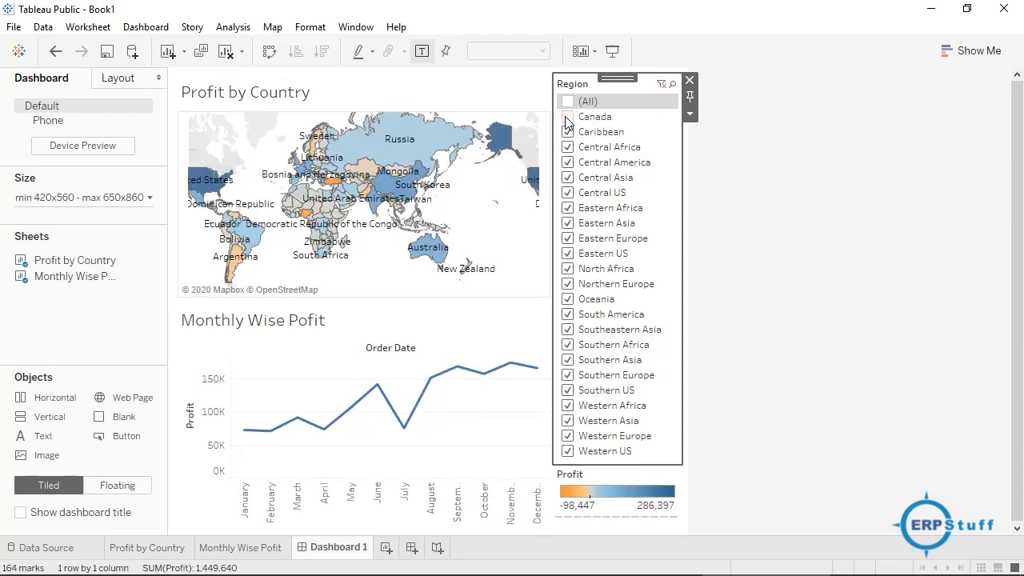
# Use the Profit by Country map as a filter on the dashboard and filter the monthly chart to China.
pyautogui.click(398, 148)
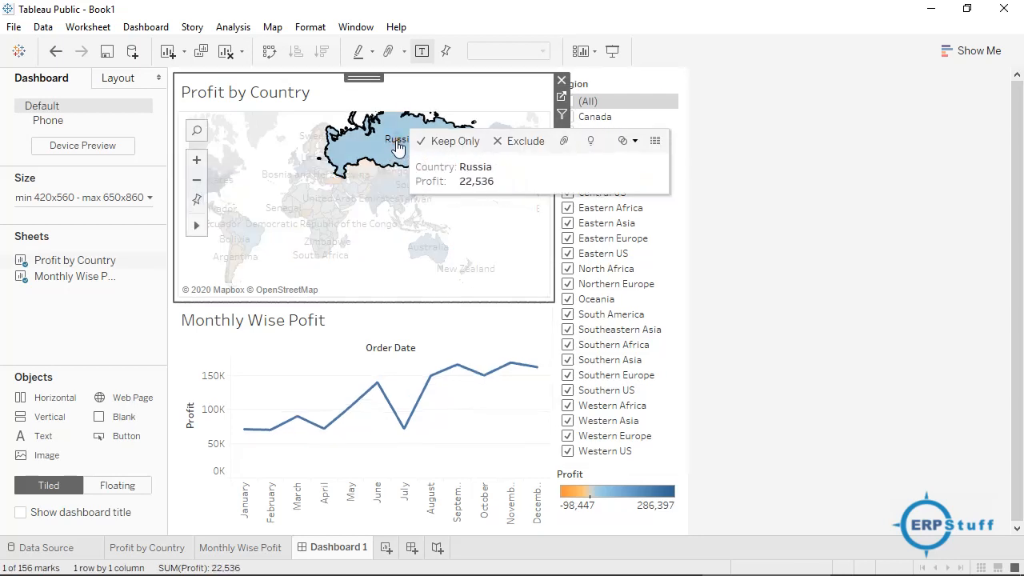
pyautogui.click(563, 116)
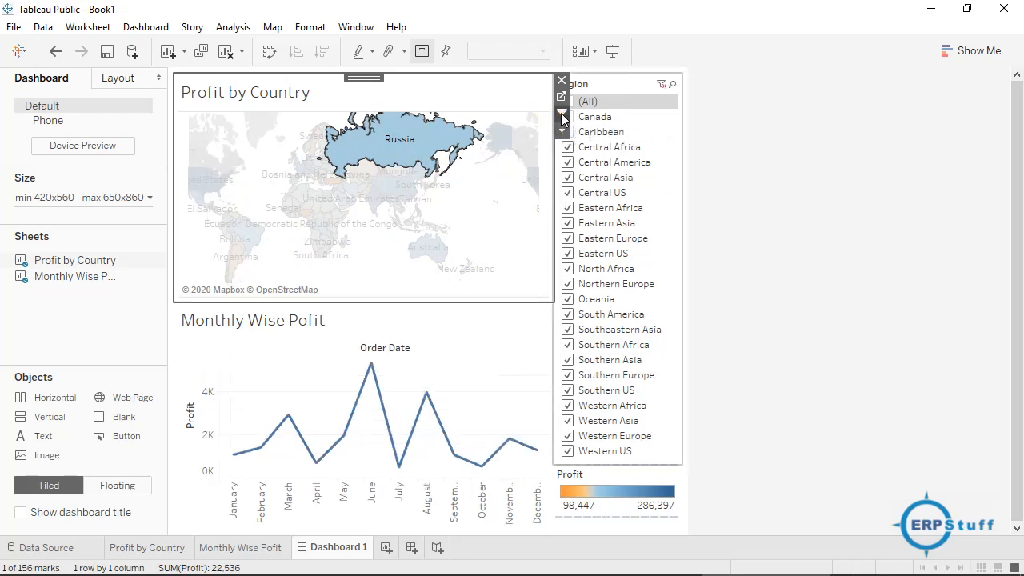
pyautogui.click(392, 187)
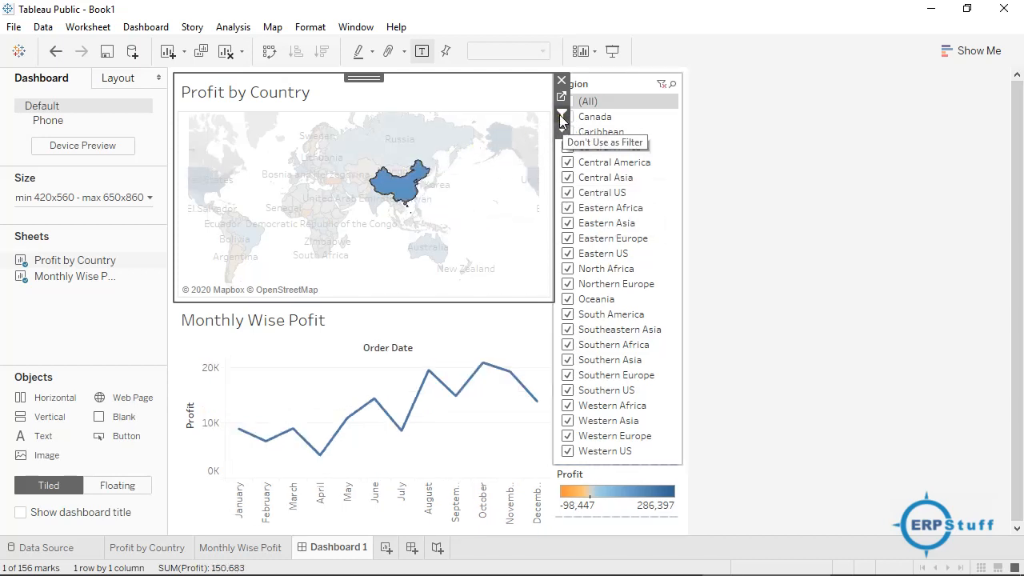
# Examine the monthly profit chart for Russia, Algeria, the United States and Bolivia by selecting each country on the map.
pyautogui.click(396, 141)
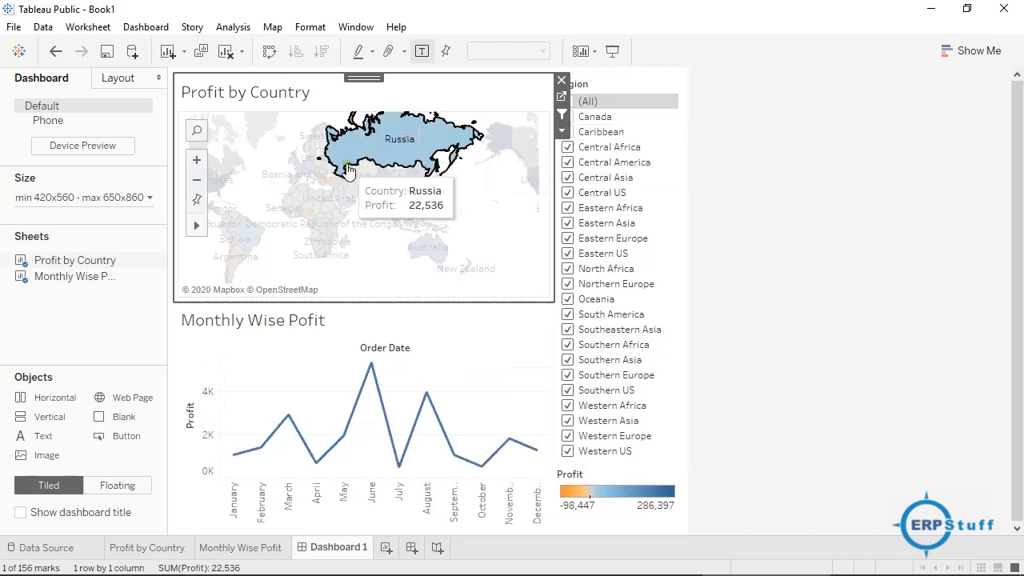
pyautogui.click(298, 194)
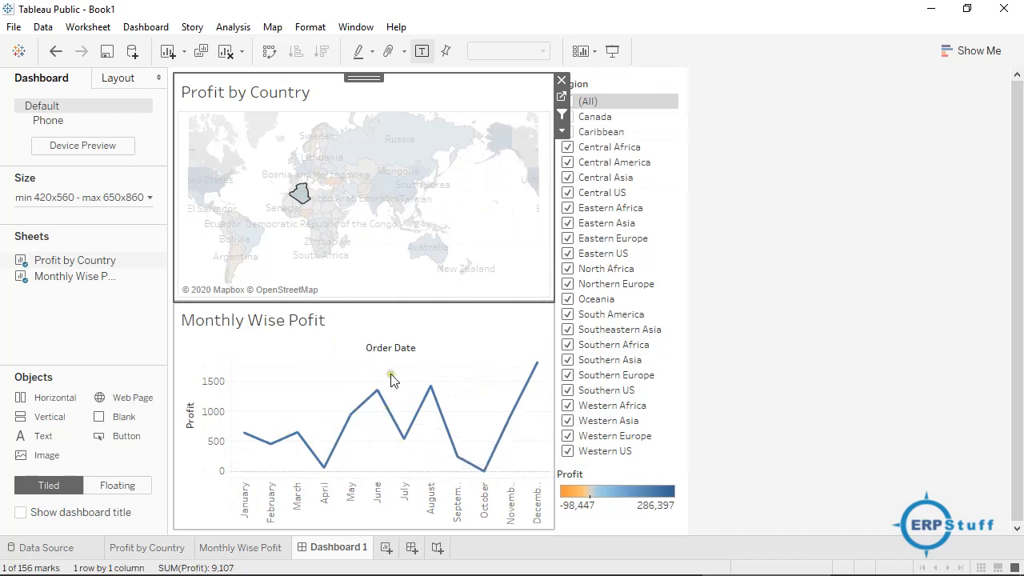
pyautogui.click(496, 142)
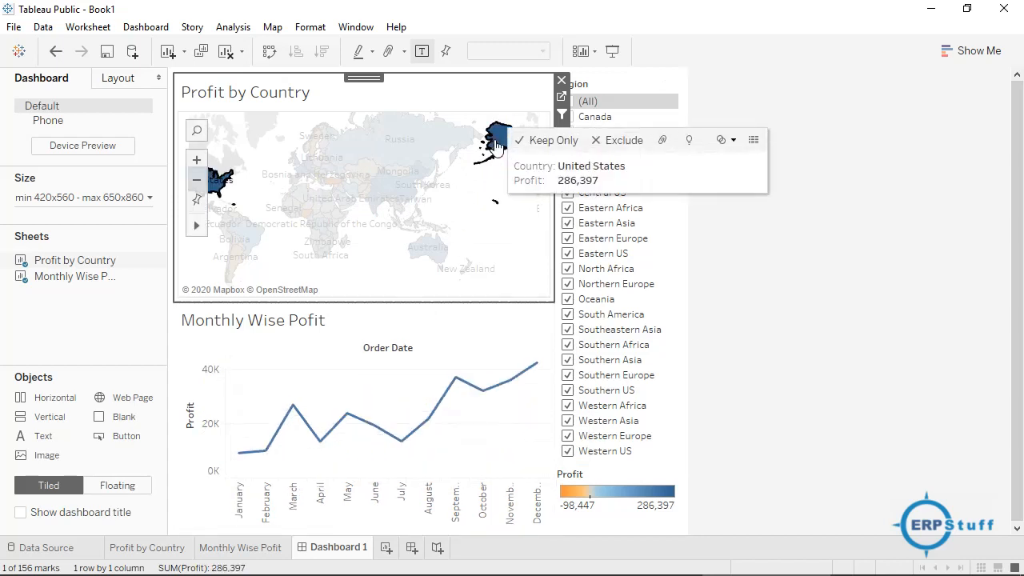
pyautogui.click(395, 158)
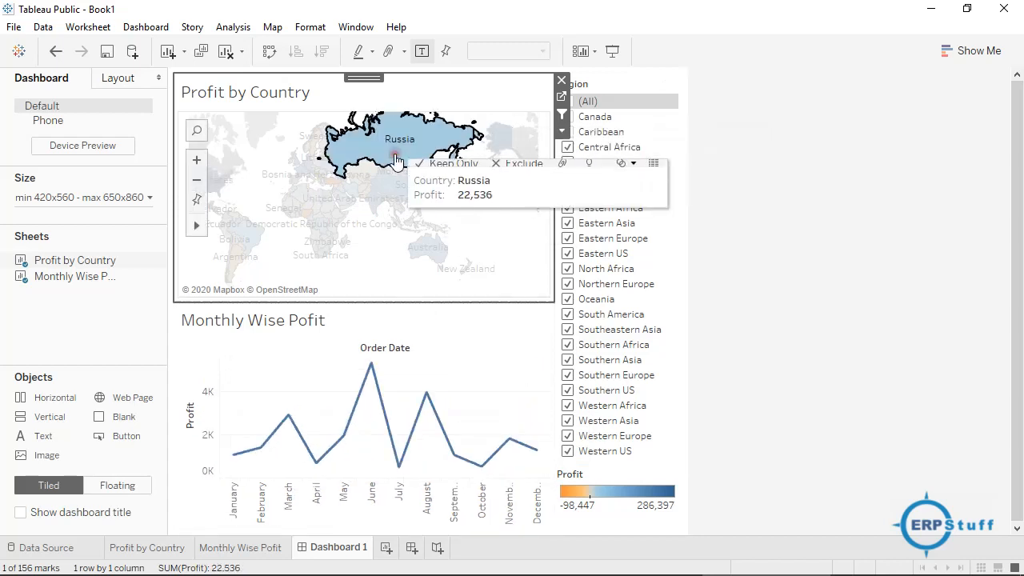
pyautogui.click(233, 237)
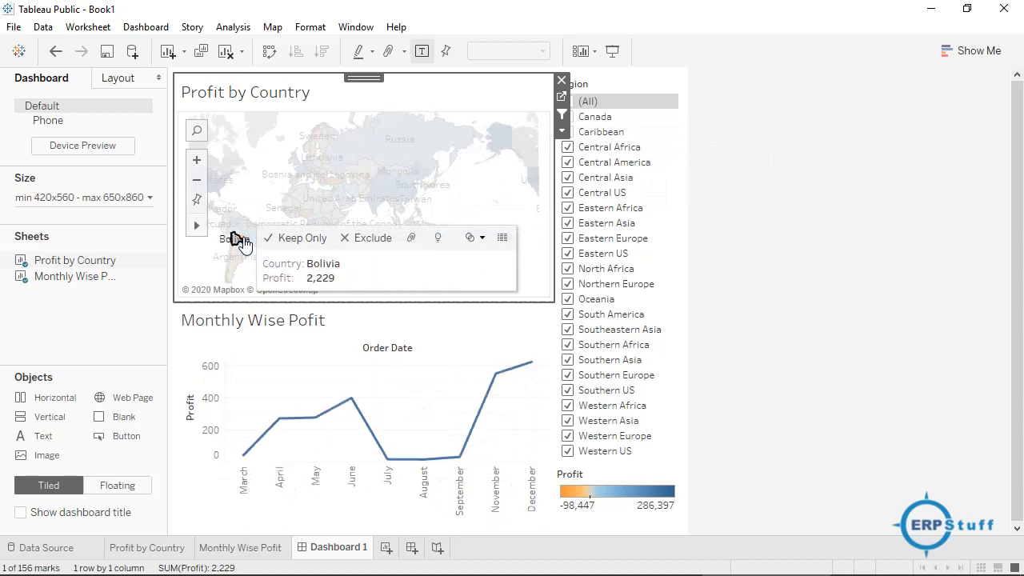
# View the dashboard in Presentation Mode and return to the editing view.
pyautogui.click(358, 32)
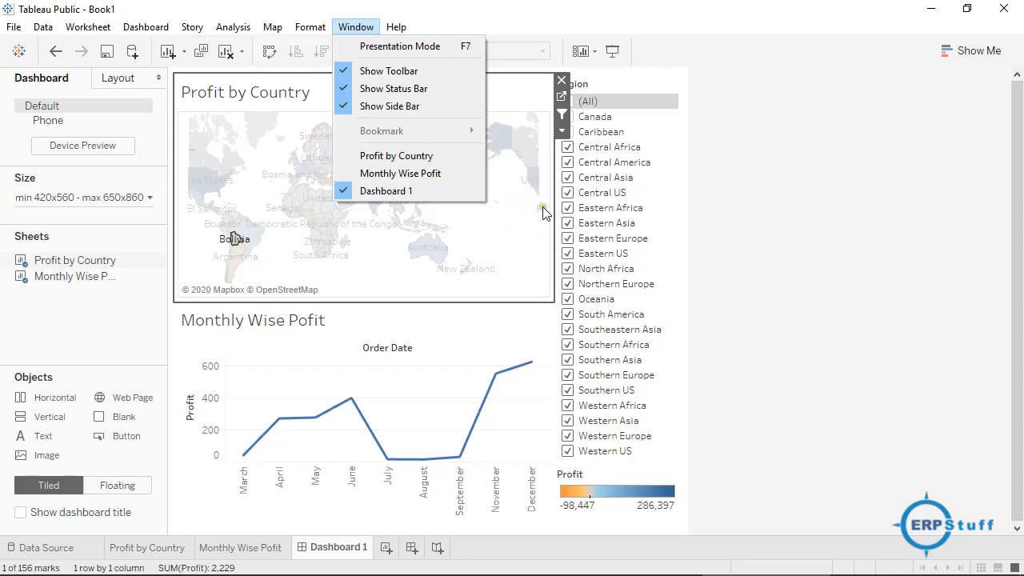
pyautogui.click(427, 46)
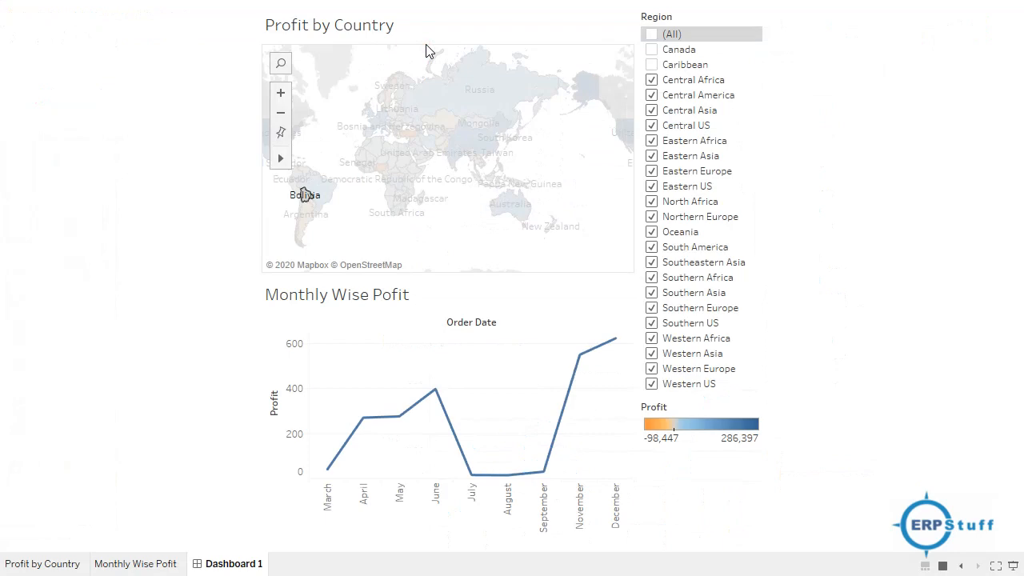
pyautogui.press('Escape')
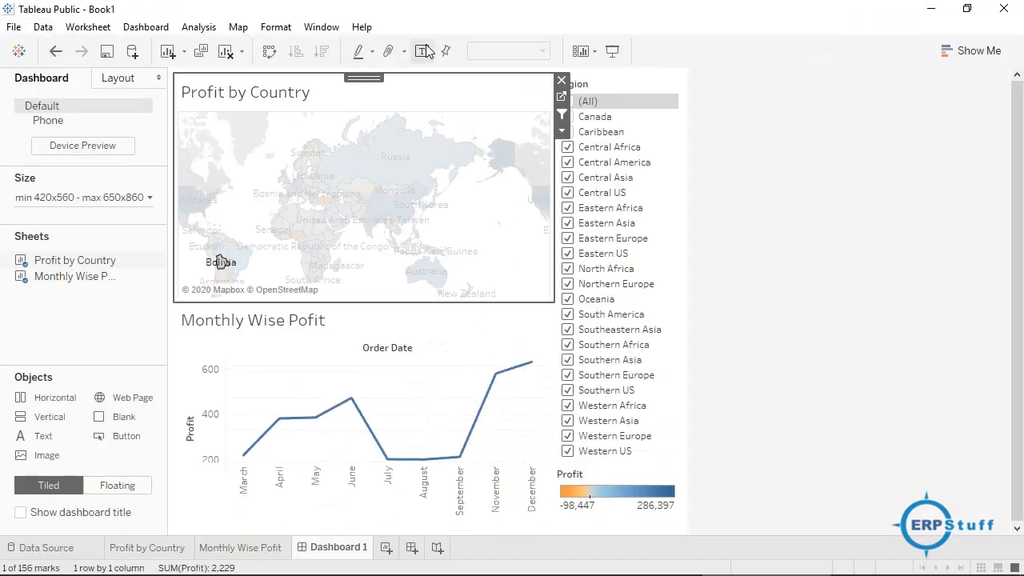
# Create a new story and place the Profit by Country sheet in its first story point.
pyautogui.click(437, 550)
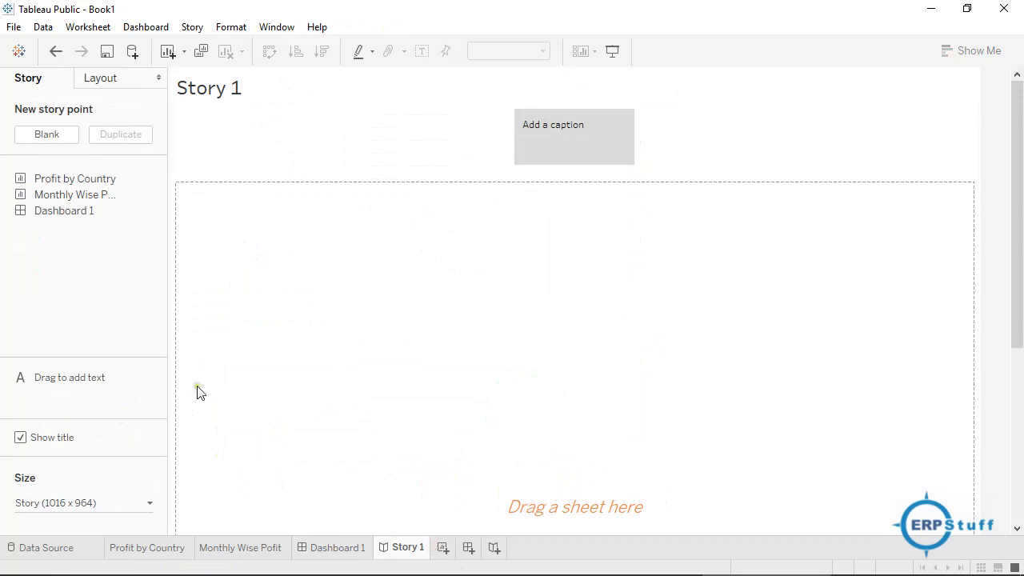
pyautogui.click(76, 181)
pyautogui.moveTo(76, 180); pyautogui.dragTo(361, 286)
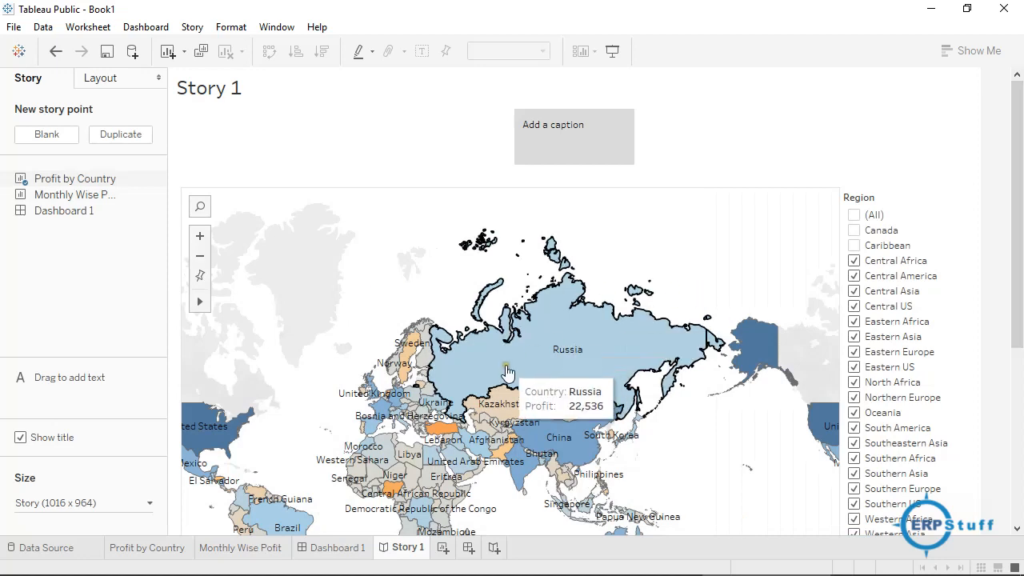
# Highlight Russia on the story's map and caption the story point "All are finie but Russia profit has few concerns.".
pyautogui.click(555, 341)
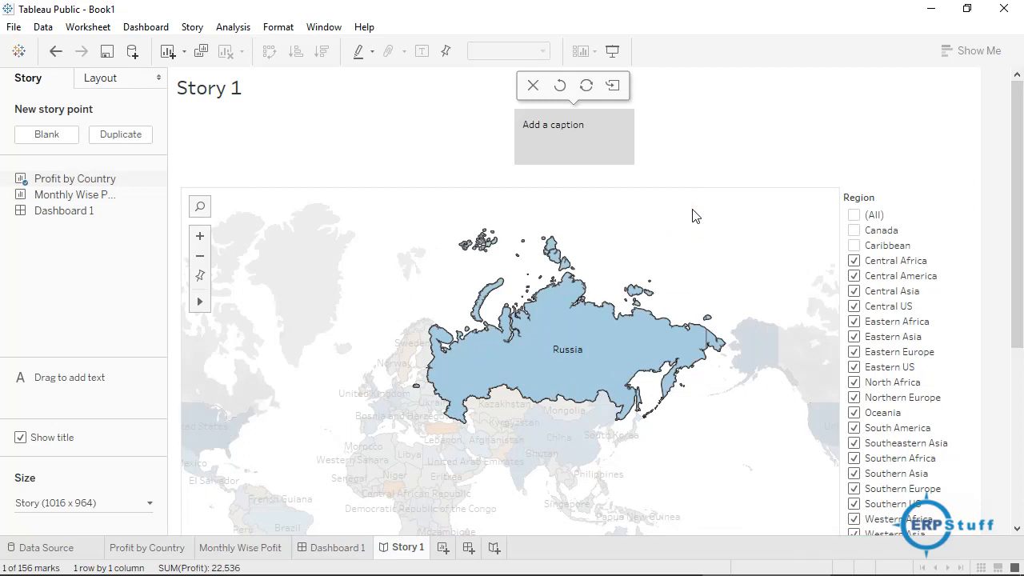
pyautogui.click(570, 130)
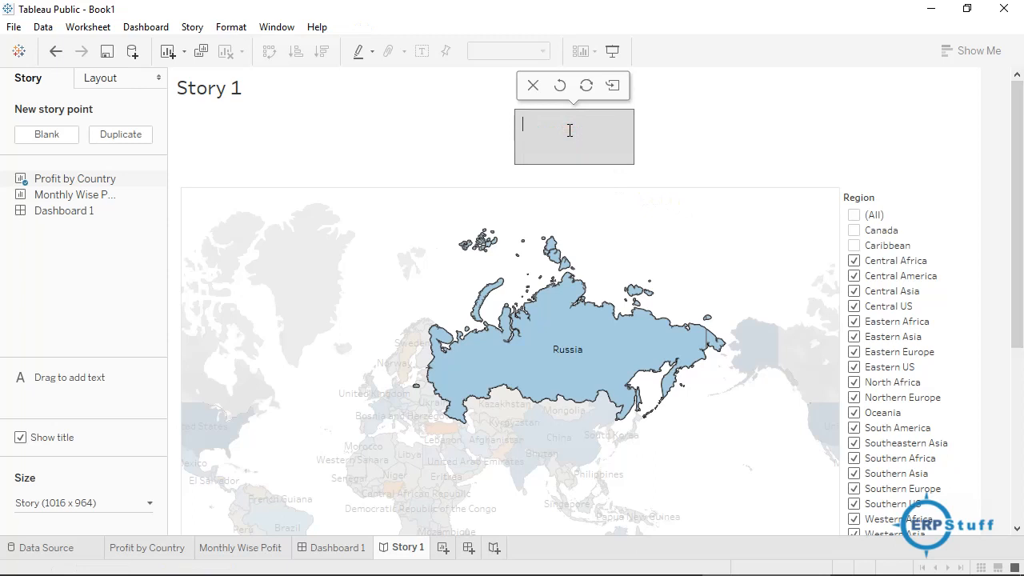
pyautogui.write('All are fine but Russia profit')
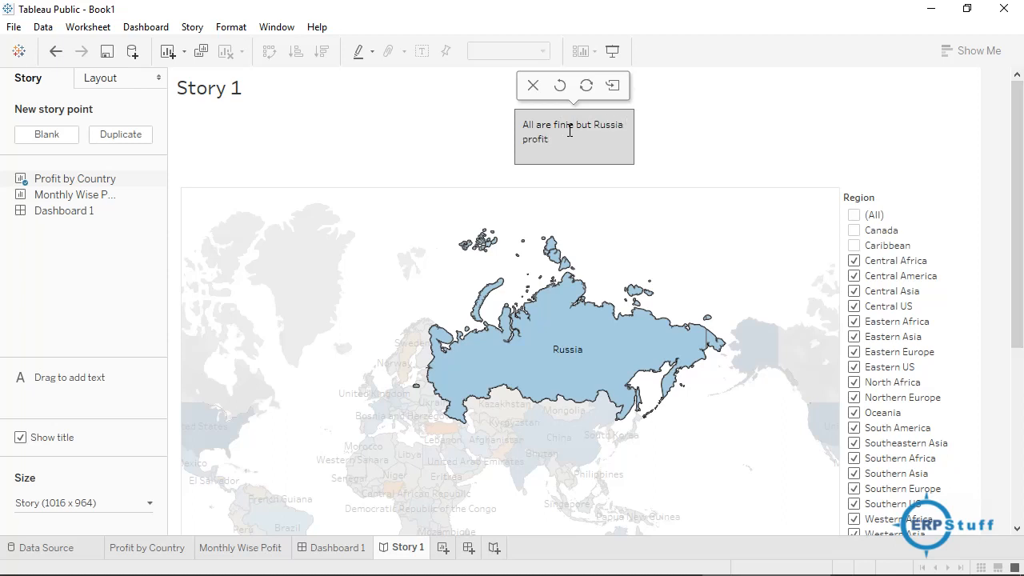
pyautogui.write(' has few concerns')
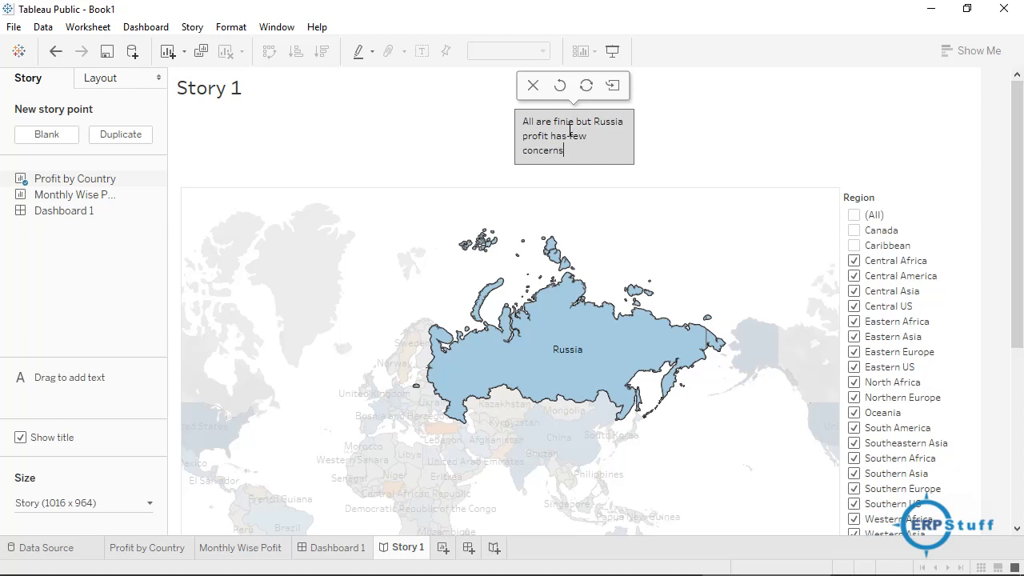
pyautogui.write('.')
pyautogui.click(652, 153)
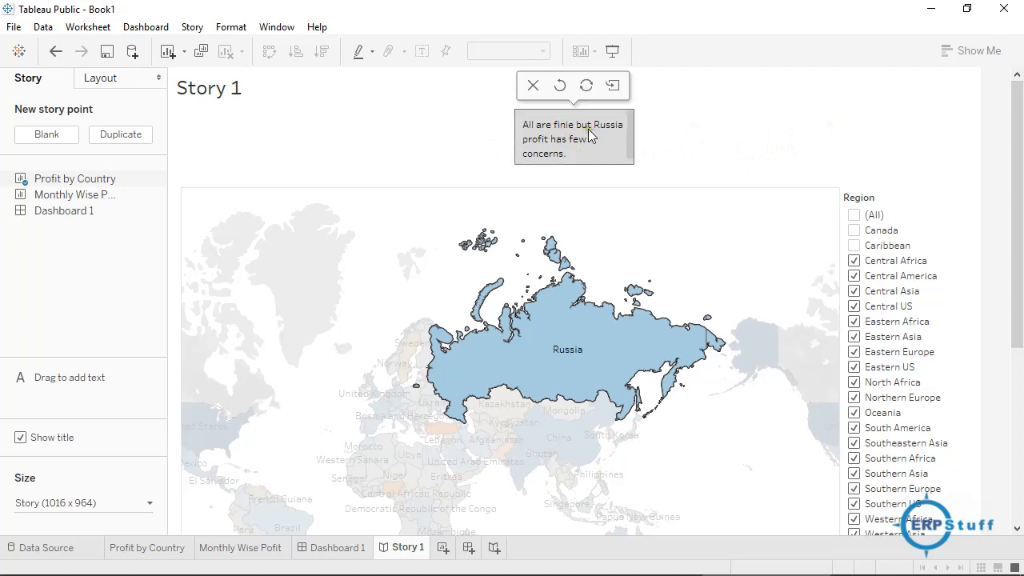
pyautogui.click(651, 138)
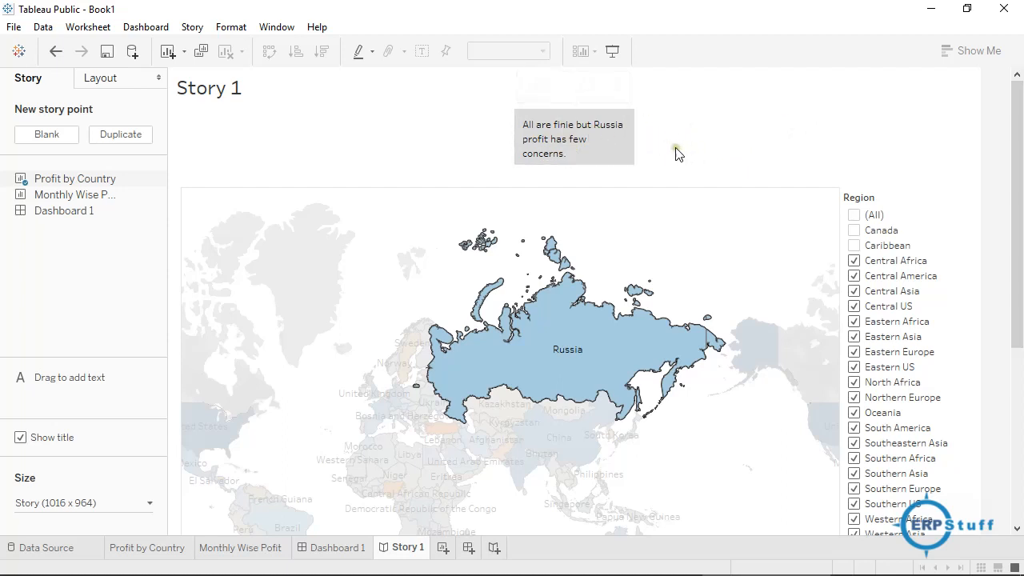
pyautogui.click(630, 236)
pyautogui.click(700, 149)
pyautogui.click(792, 158)
# Return to Dashboard 1, look over its layout settings and clear the country selection on the Profit by Country map.
pyautogui.moveTo(149, 552)
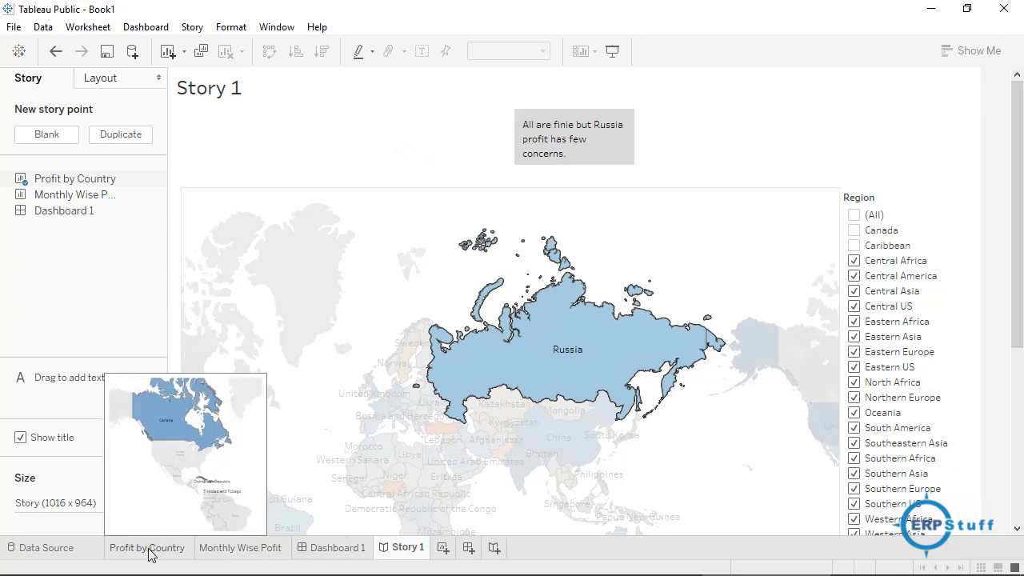
pyautogui.click(316, 551)
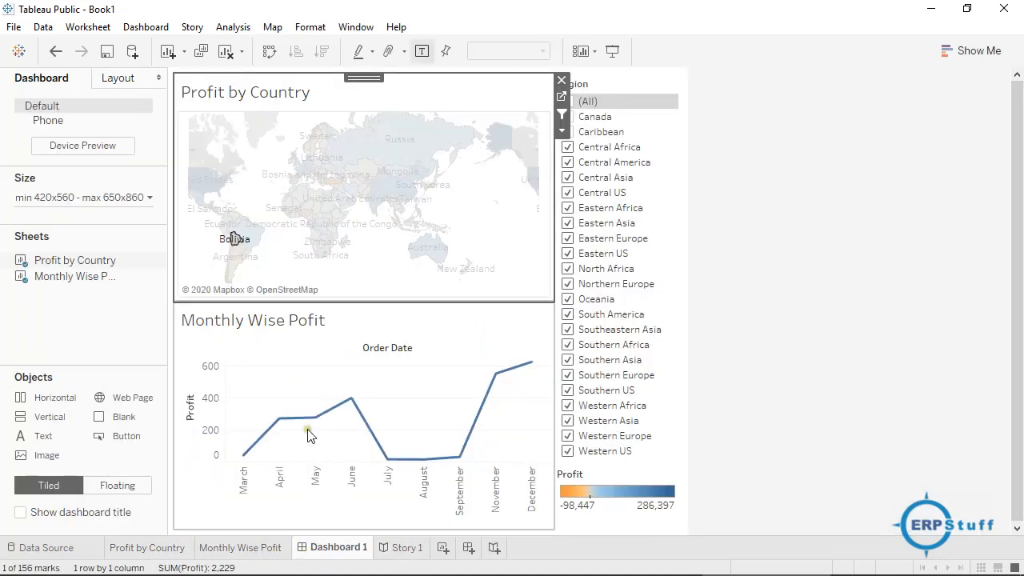
pyautogui.click(118, 81)
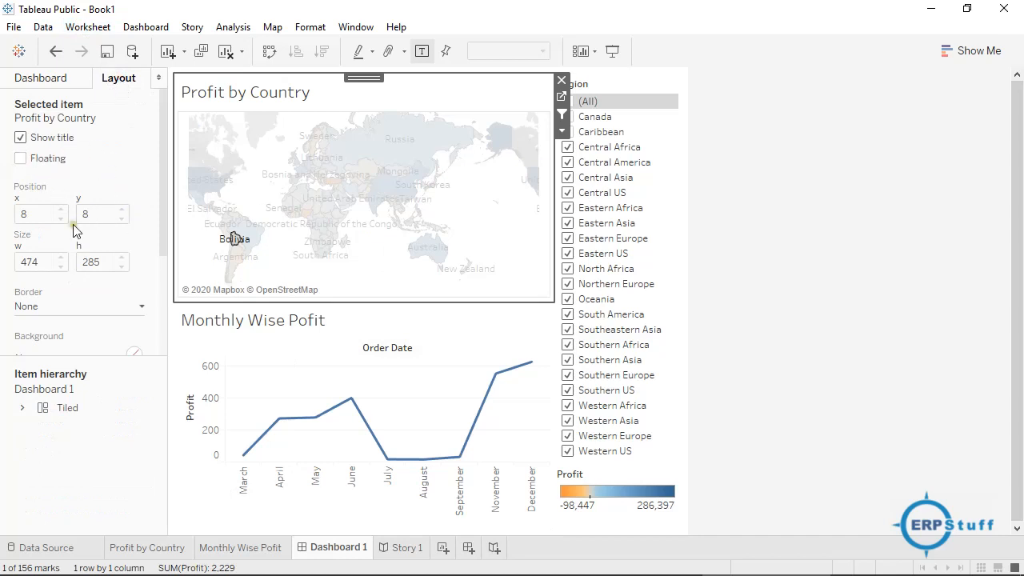
pyautogui.click(55, 78)
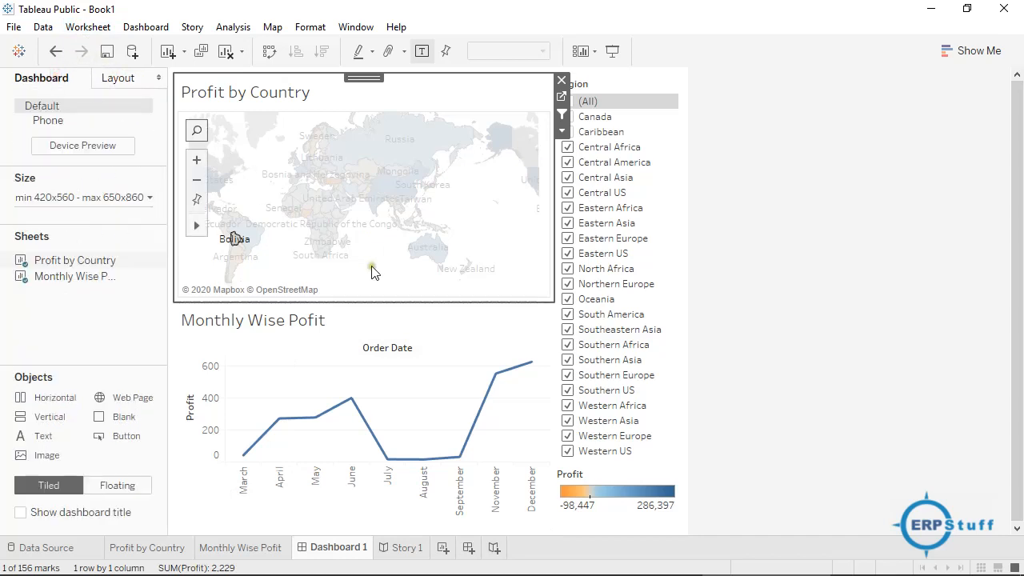
pyautogui.click(424, 244)
pyautogui.click(462, 223)
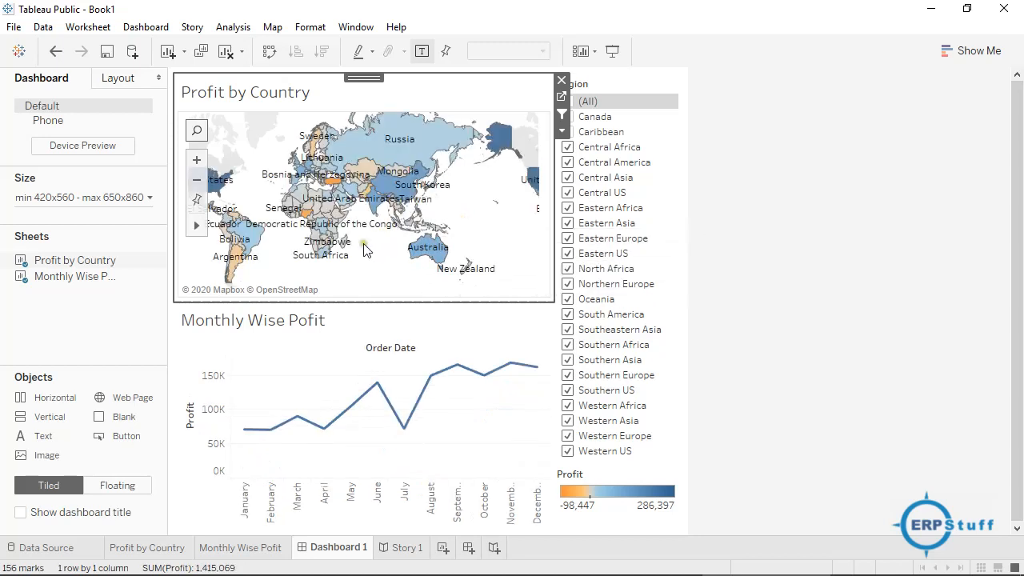
# Select the container holding the Region filter and Profit legend, view the dashboard's Phone layout and return to the Default layout.
pyautogui.click(344, 273)
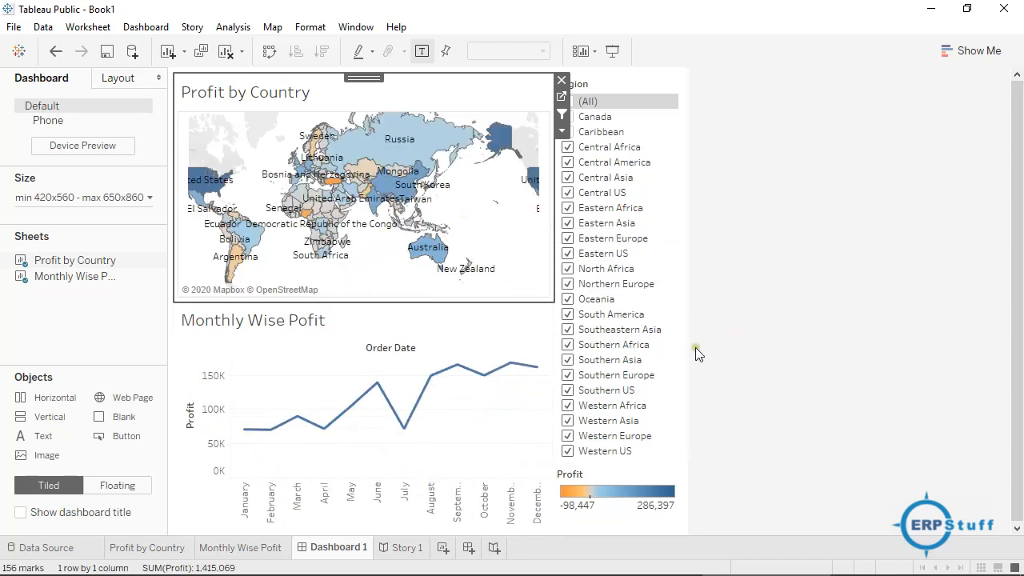
pyautogui.click(615, 524)
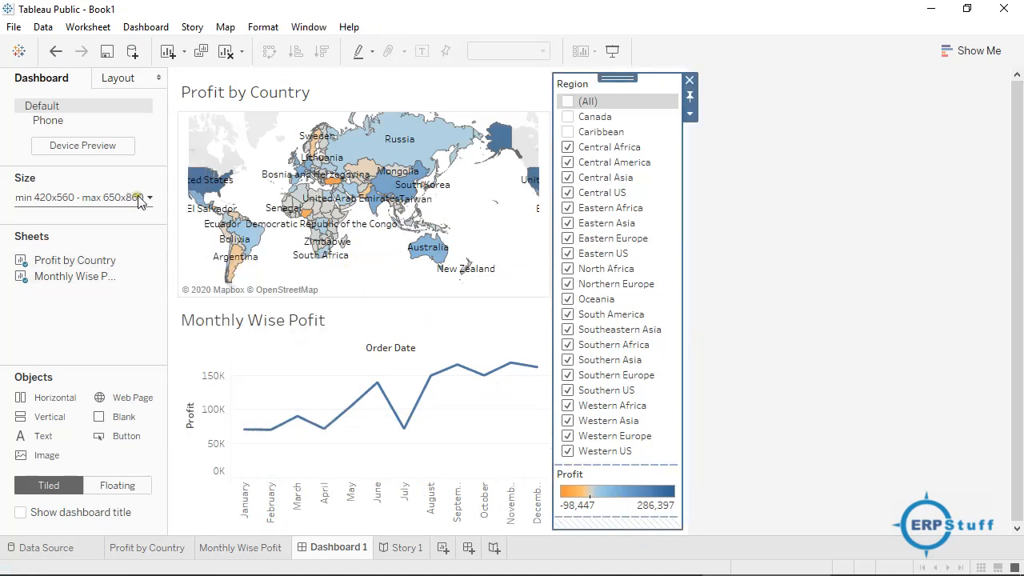
pyautogui.click(59, 124)
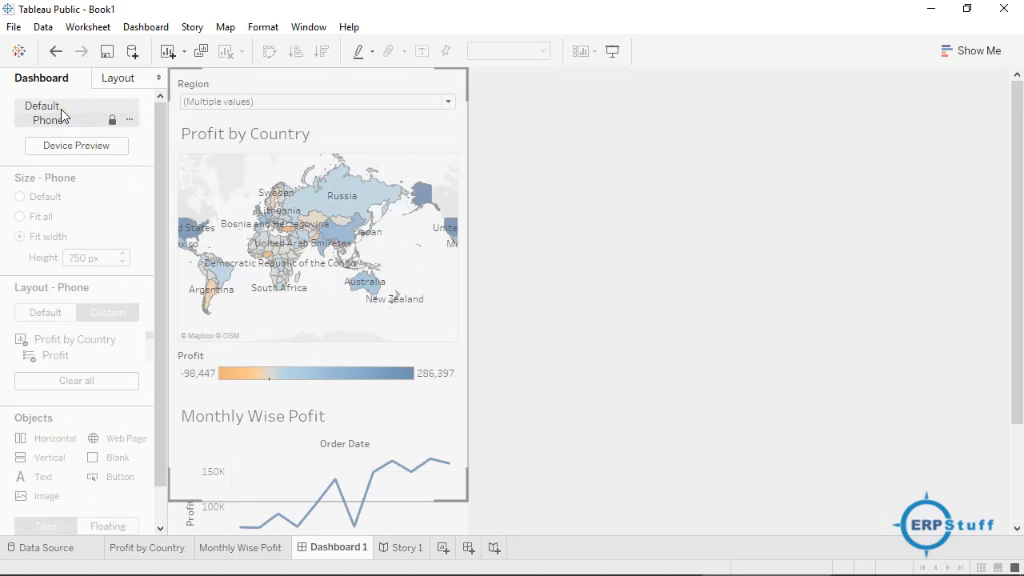
pyautogui.click(62, 115)
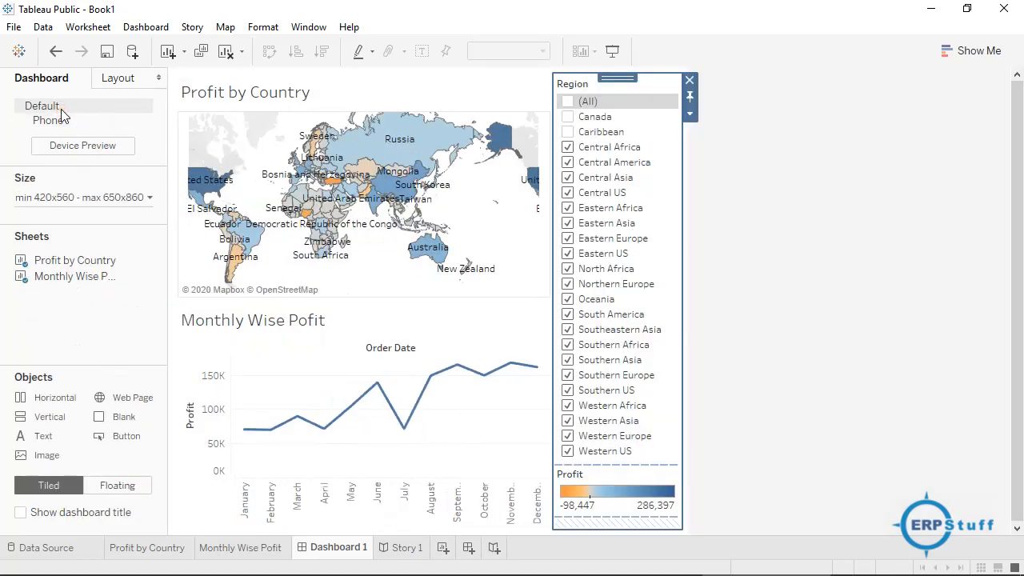
# Show the dashboard title above the sheets and hide it again.
pyautogui.click(50, 517)
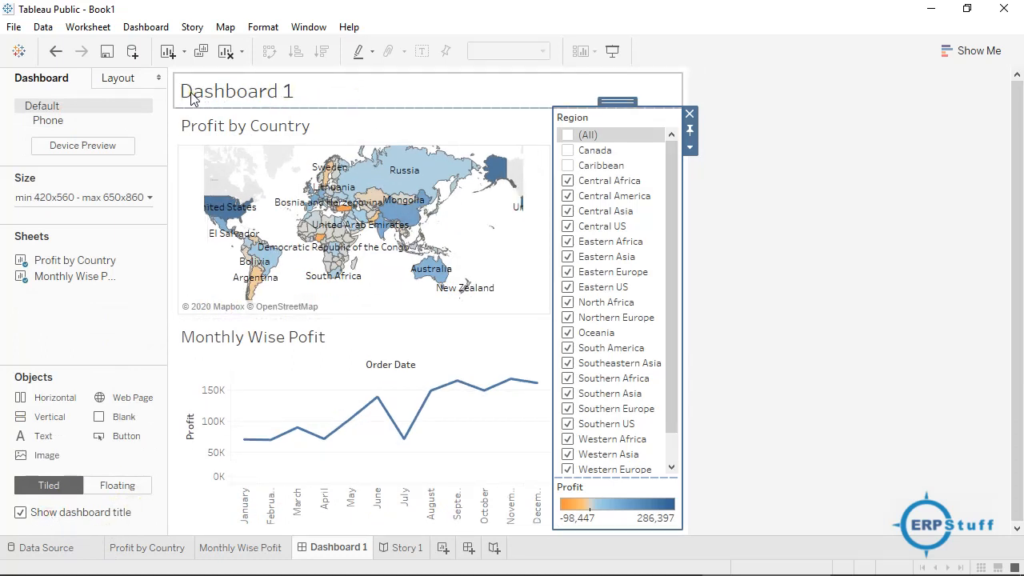
pyautogui.click(20, 514)
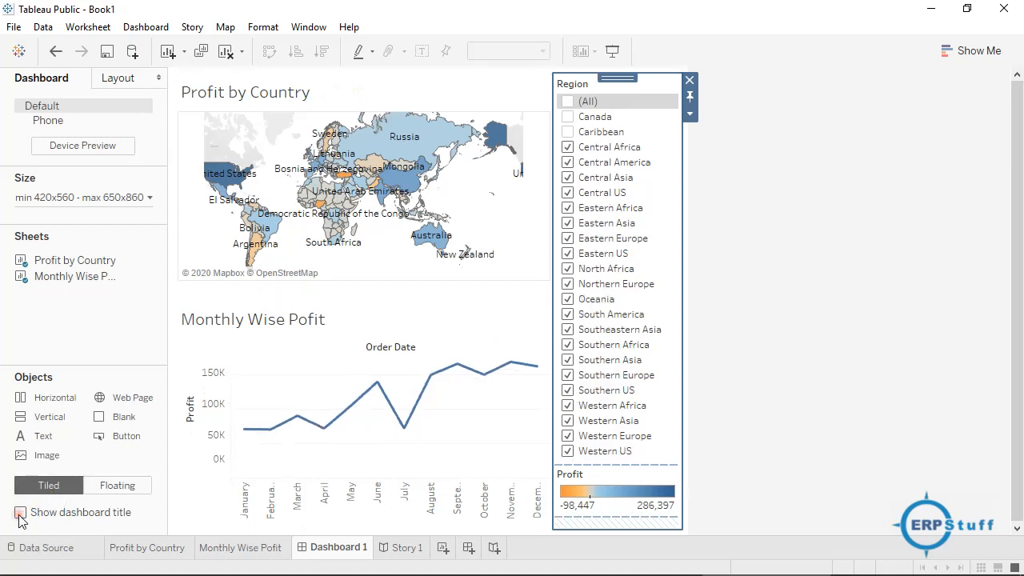